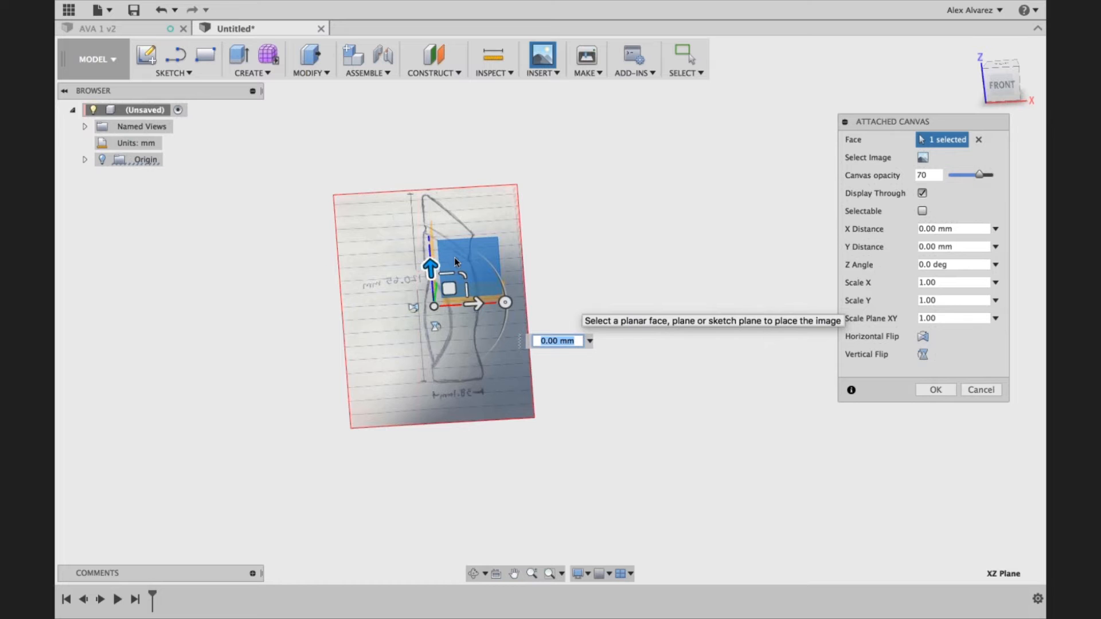
Step: Flip the attached sketch image horizontally on the XZ plane and accept the canvas
{"action": "middle_click_drag", "start_coordinate": [606, 237], "coordinate": [615, 243], "text": "shift"}
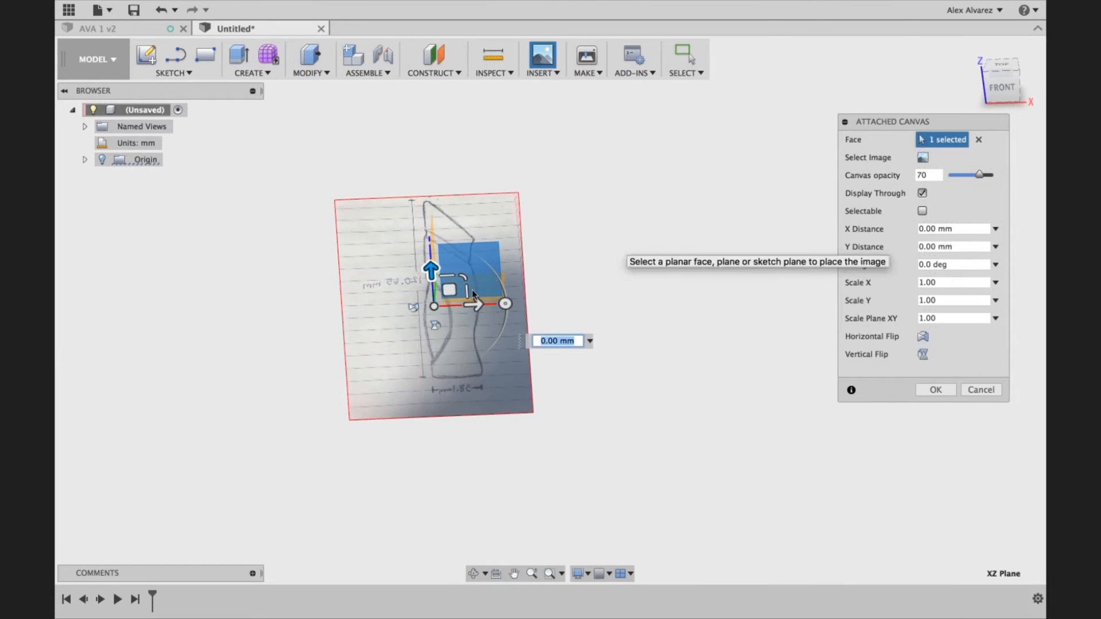
{"action": "left_click", "coordinate": [923, 337]}
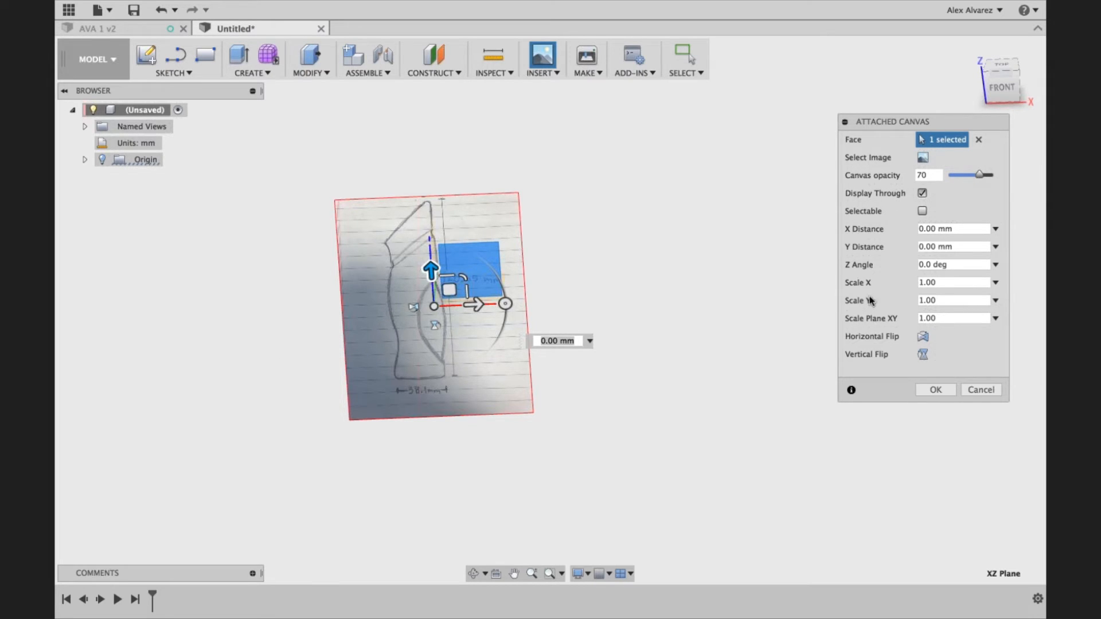
{"action": "left_click", "coordinate": [920, 387]}
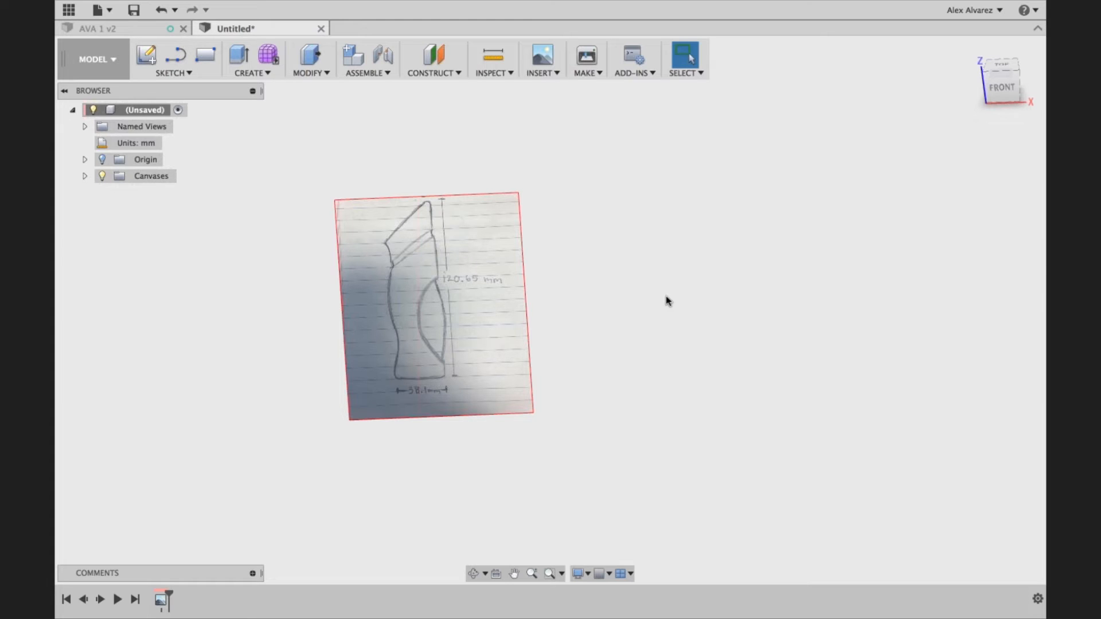
Step: Calibrate the AVA canvas to 120.65 mm between the top tip and bottom edge of the sketched outline
{"action": "left_click", "coordinate": [85, 177]}
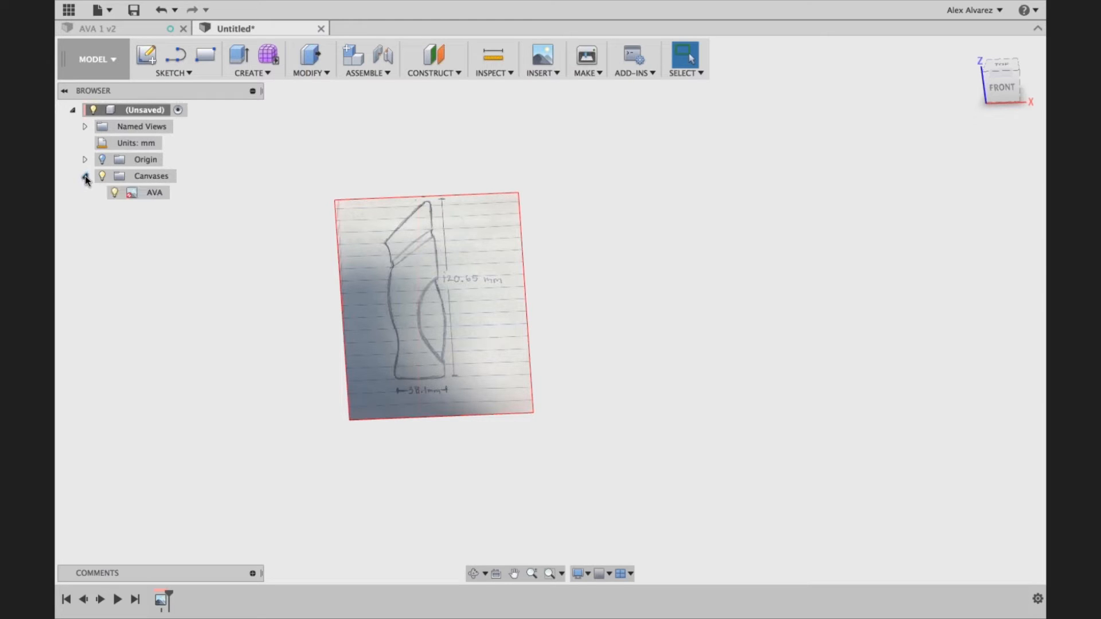
{"action": "right_click", "coordinate": [148, 196]}
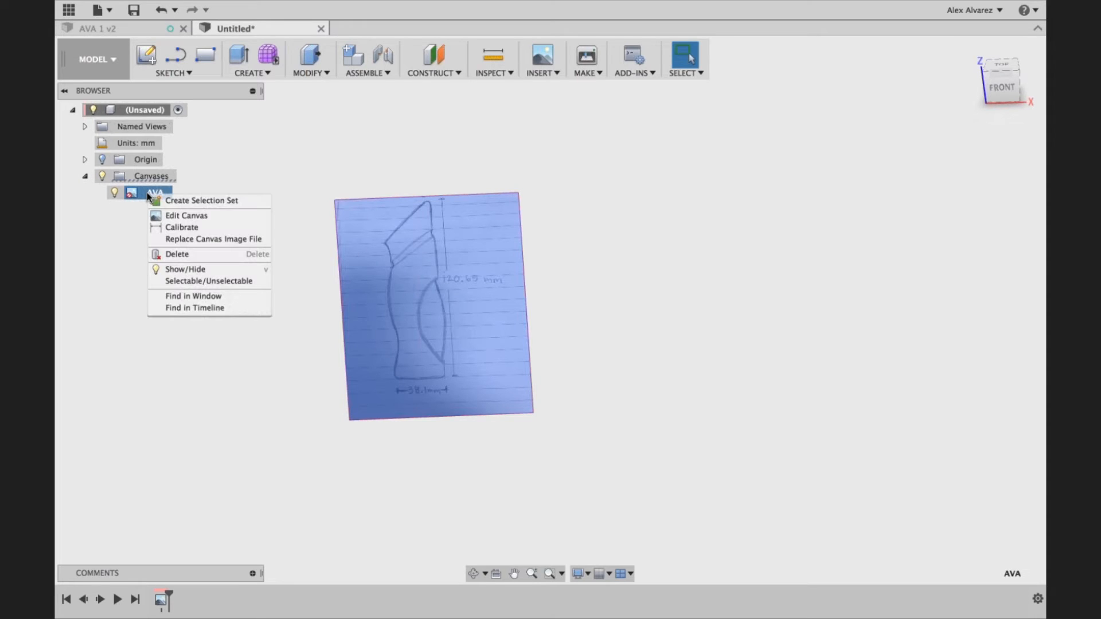
{"action": "left_click", "coordinate": [180, 227]}
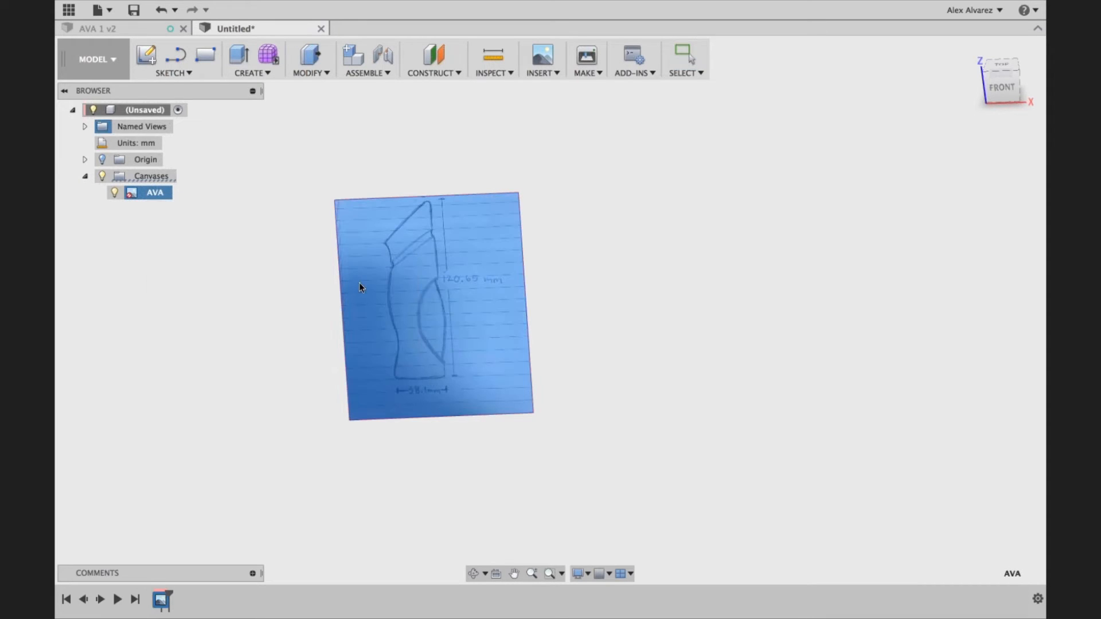
{"action": "left_click", "coordinate": [430, 201]}
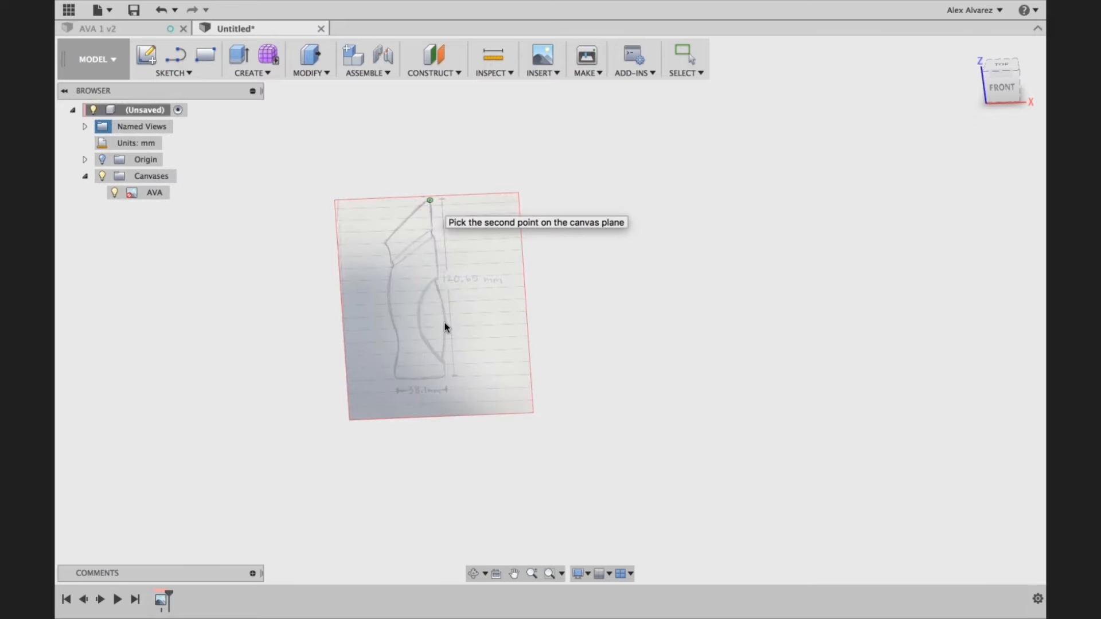
{"action": "left_click", "coordinate": [440, 377]}
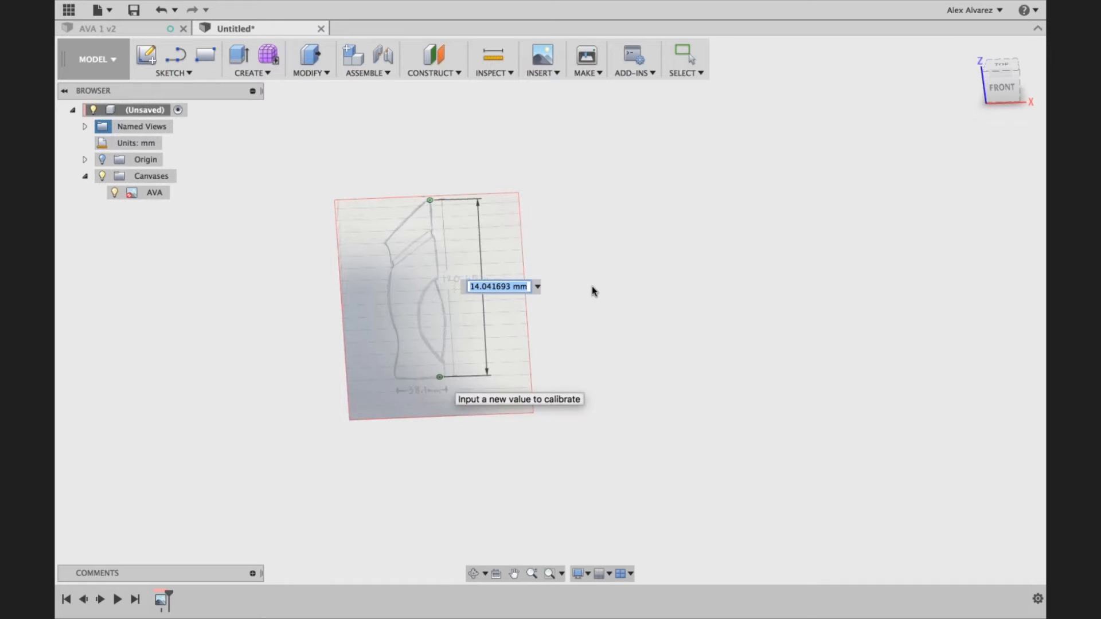
{"action": "type", "text": "120.65"}
{"action": "key", "text": "Return"}
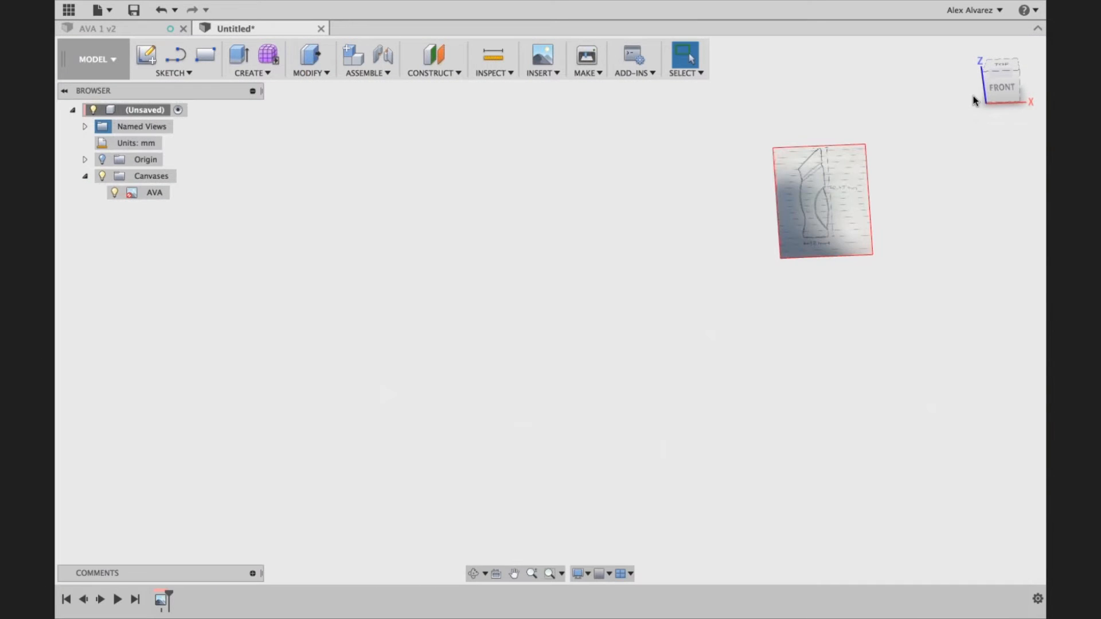
{"action": "left_click", "coordinate": [1001, 85]}
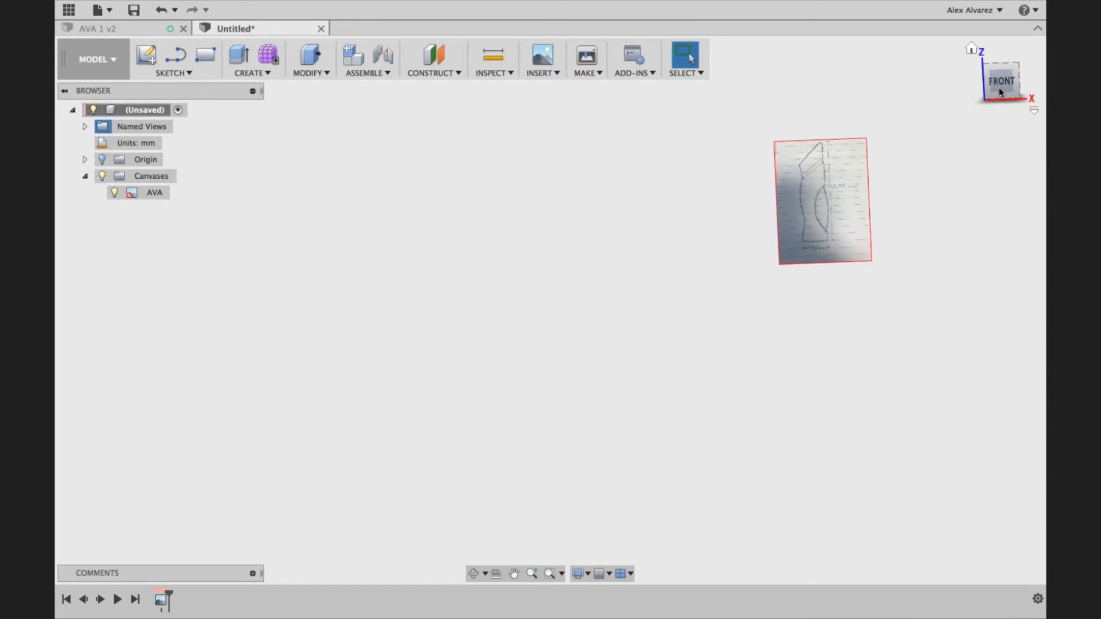
{"action": "mouse_move", "coordinate": [935, 197]}
{"action": "middle_mouse_down", "text": "shift"}
{"action": "mouse_move", "coordinate": [929, 186]}
{"action": "mouse_move", "coordinate": [931, 196]}
{"action": "middle_mouse_up", "text": "shift"}
{"action": "scroll", "coordinate": [840, 185], "scroll_direction": "up", "scroll_amount": 6}
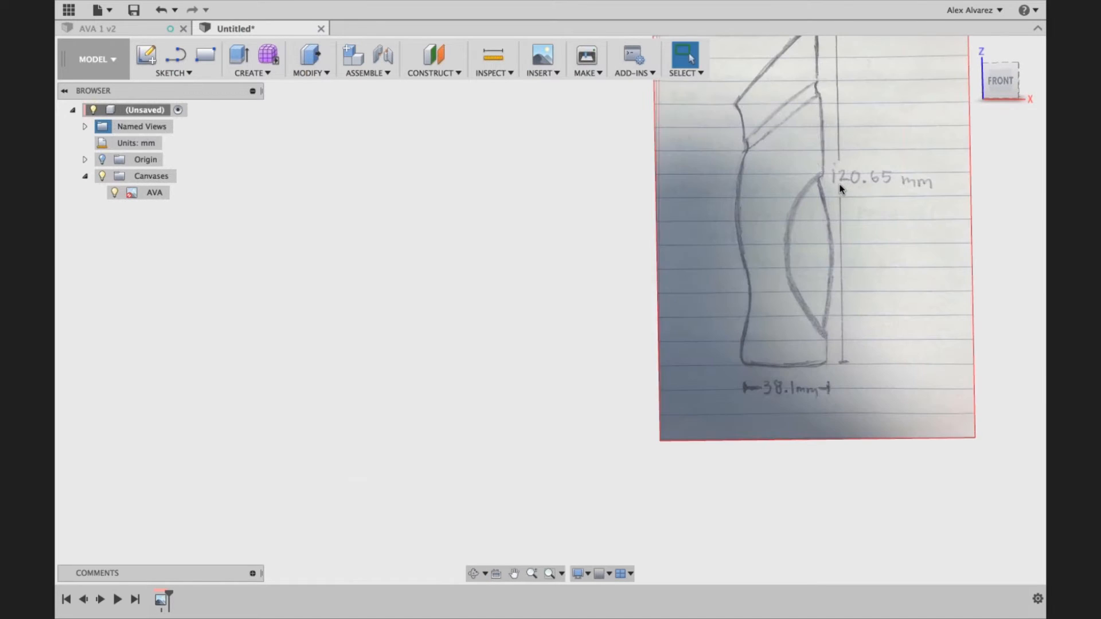
{"action": "middle_click_drag", "start_coordinate": [865, 187], "coordinate": [802, 270]}
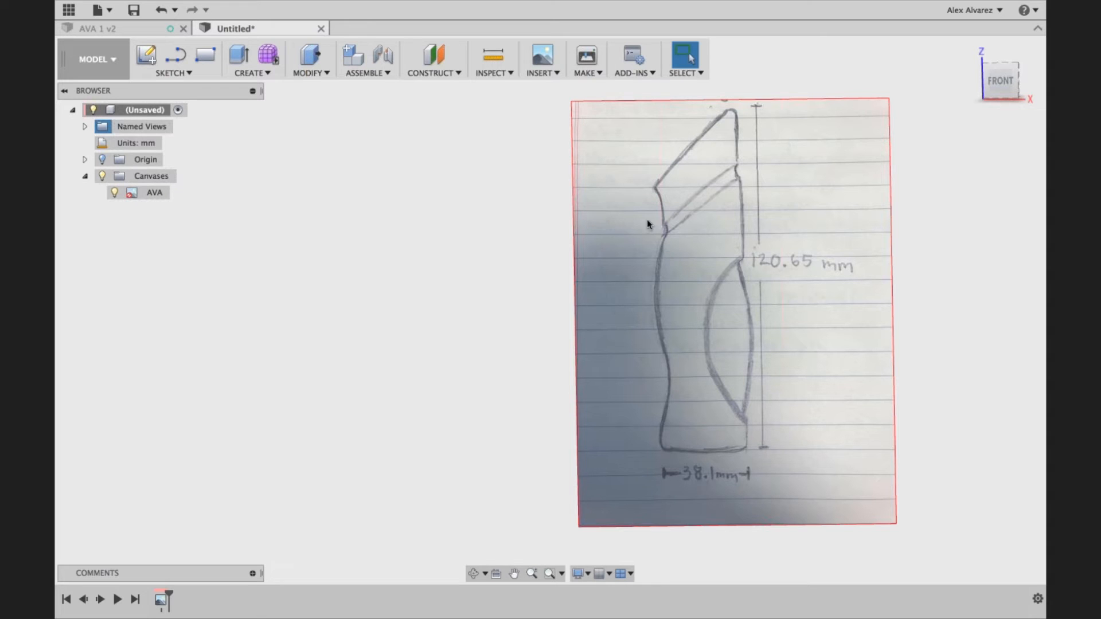
{"action": "left_click", "coordinate": [551, 72]}
{"action": "left_click", "coordinate": [556, 101]}
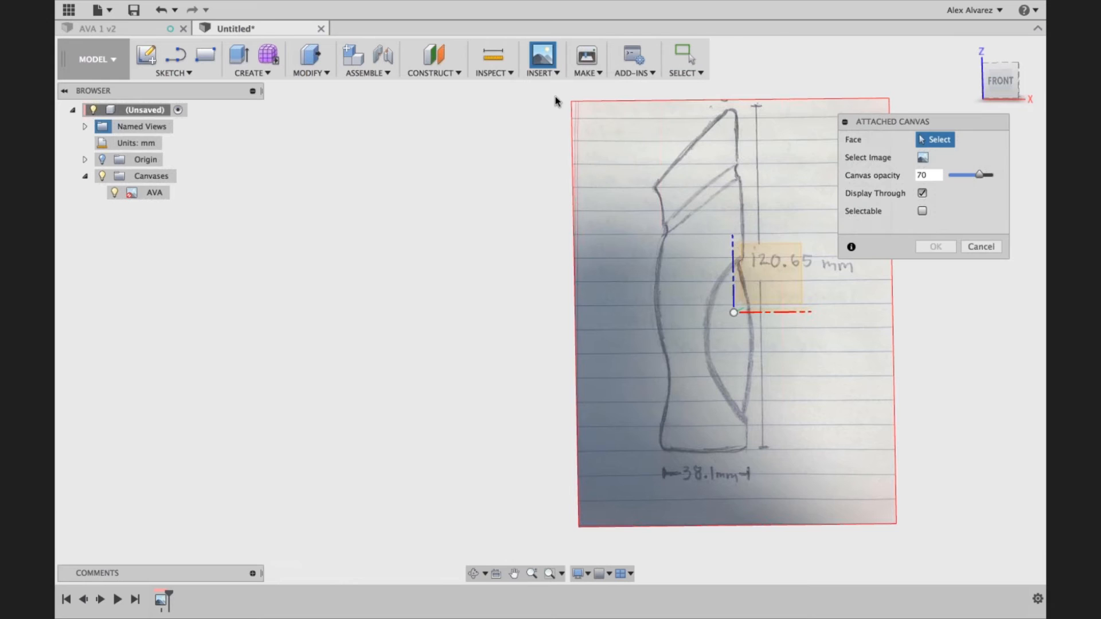
{"action": "left_click_drag", "start_coordinate": [806, 322], "coordinate": [783, 317]}
{"action": "middle_click_drag", "start_coordinate": [783, 317], "coordinate": [743, 344], "text": "shift"}
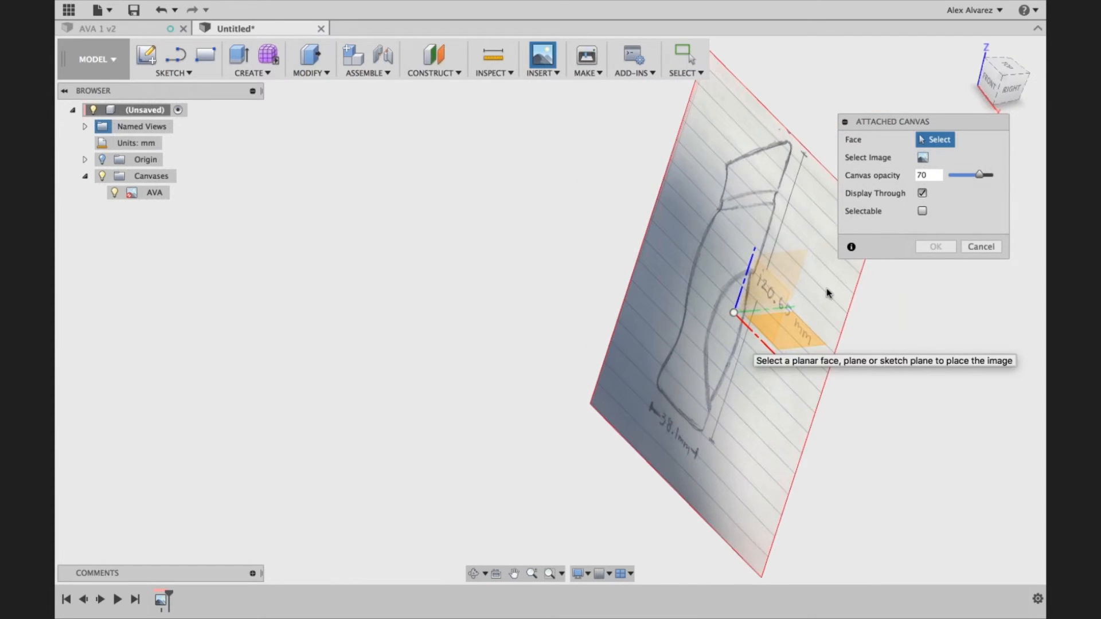
{"action": "middle_click_drag", "start_coordinate": [826, 290], "coordinate": [791, 263], "text": "shift"}
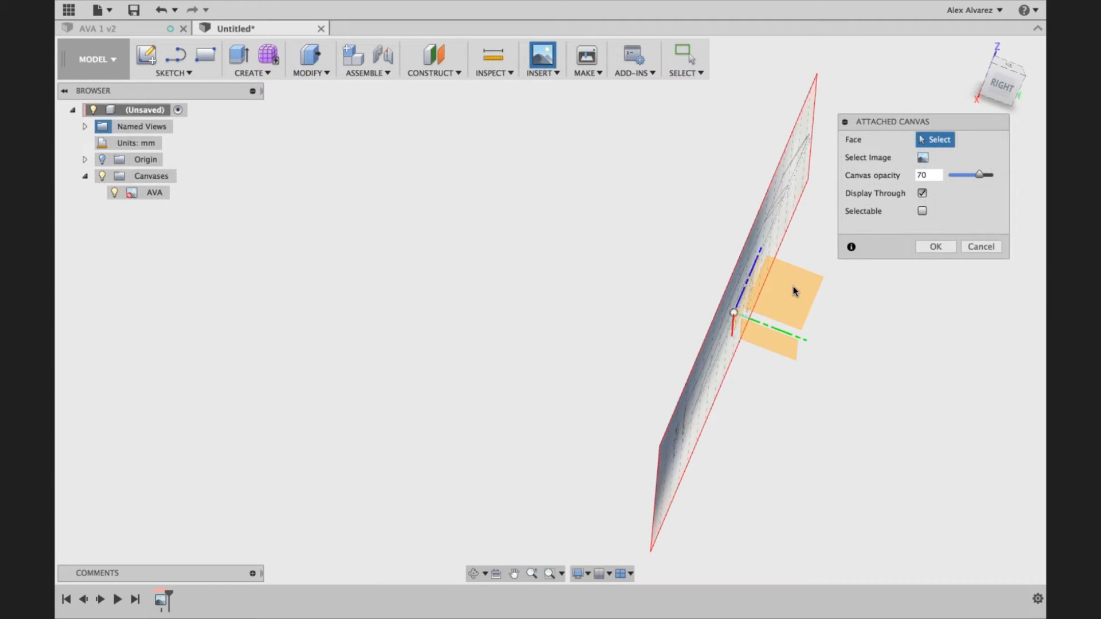
{"action": "left_click", "coordinate": [858, 310]}
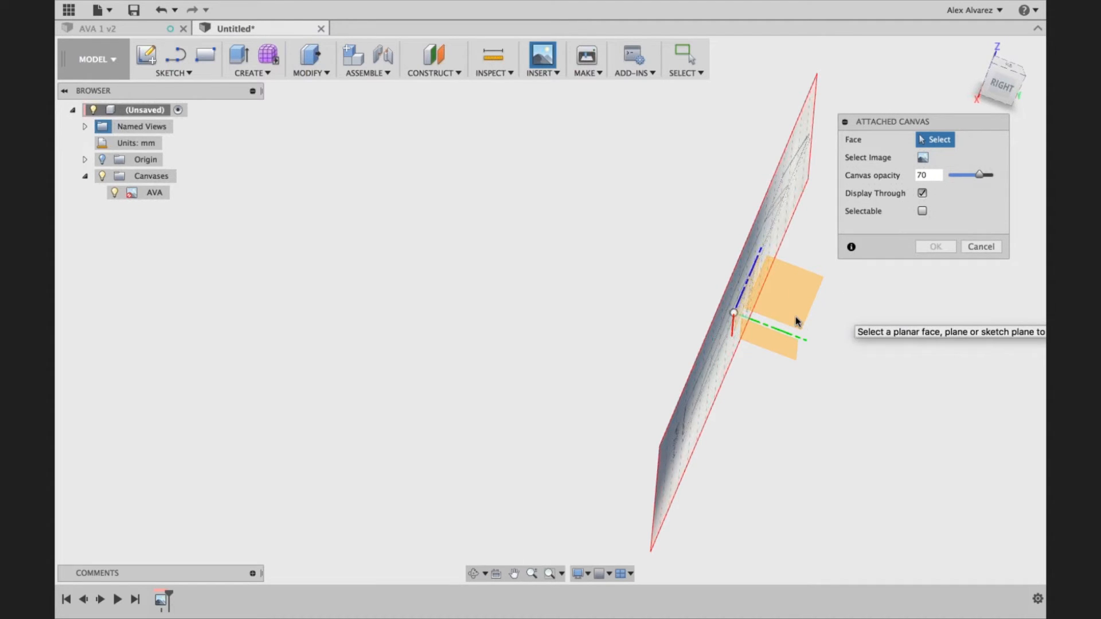
{"action": "left_click", "coordinate": [718, 361]}
{"action": "left_click", "coordinate": [936, 144]}
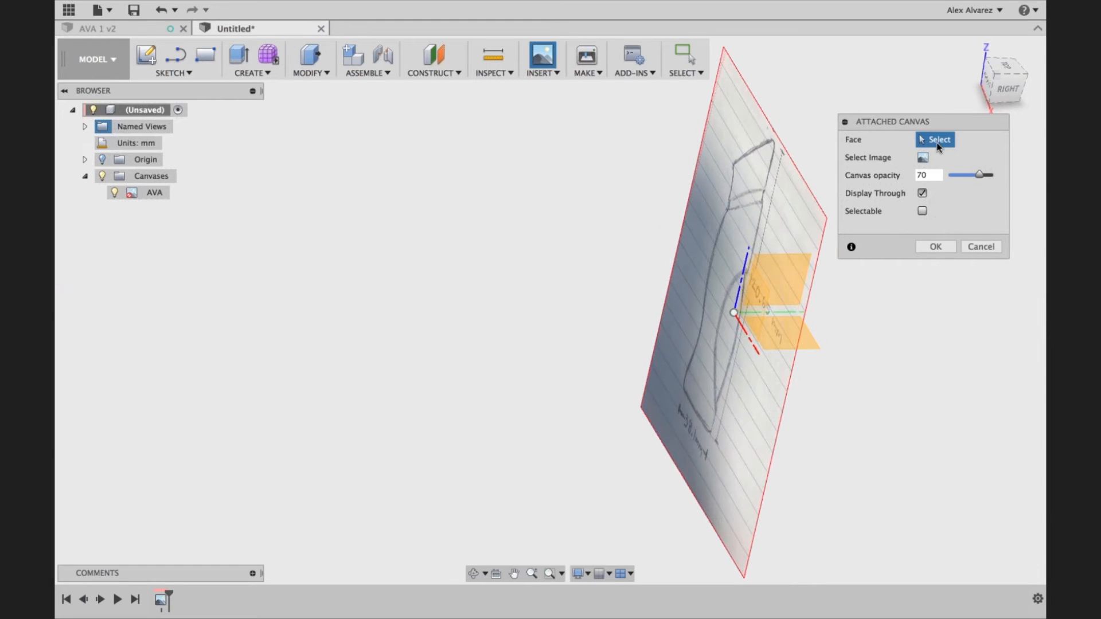
{"action": "middle_click_drag", "start_coordinate": [910, 302], "coordinate": [835, 296], "text": "shift"}
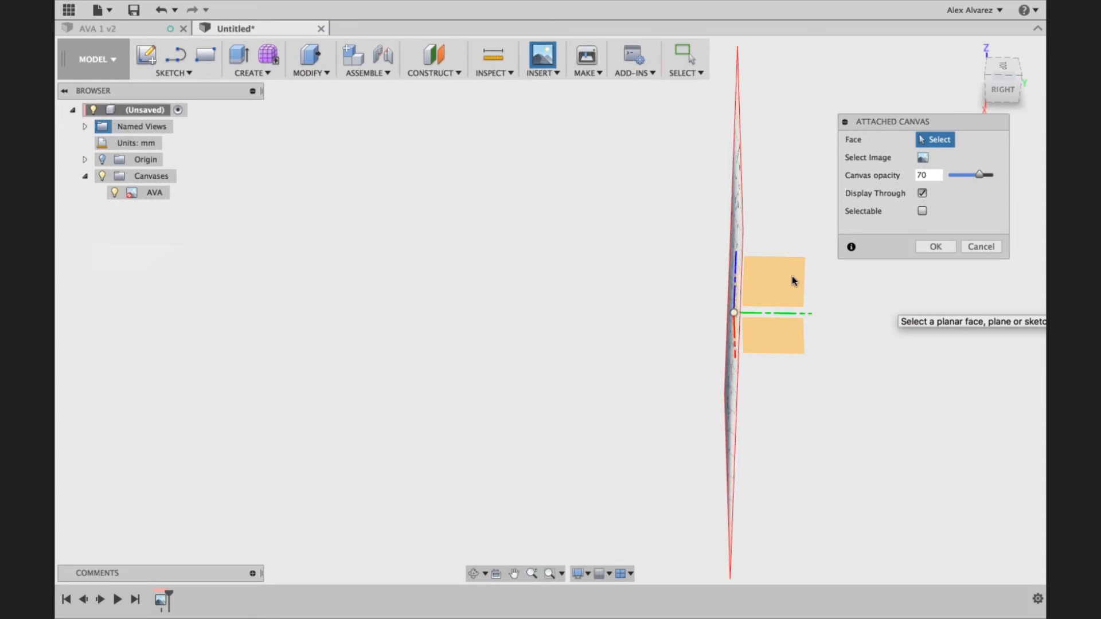
{"action": "left_click", "coordinate": [983, 247]}
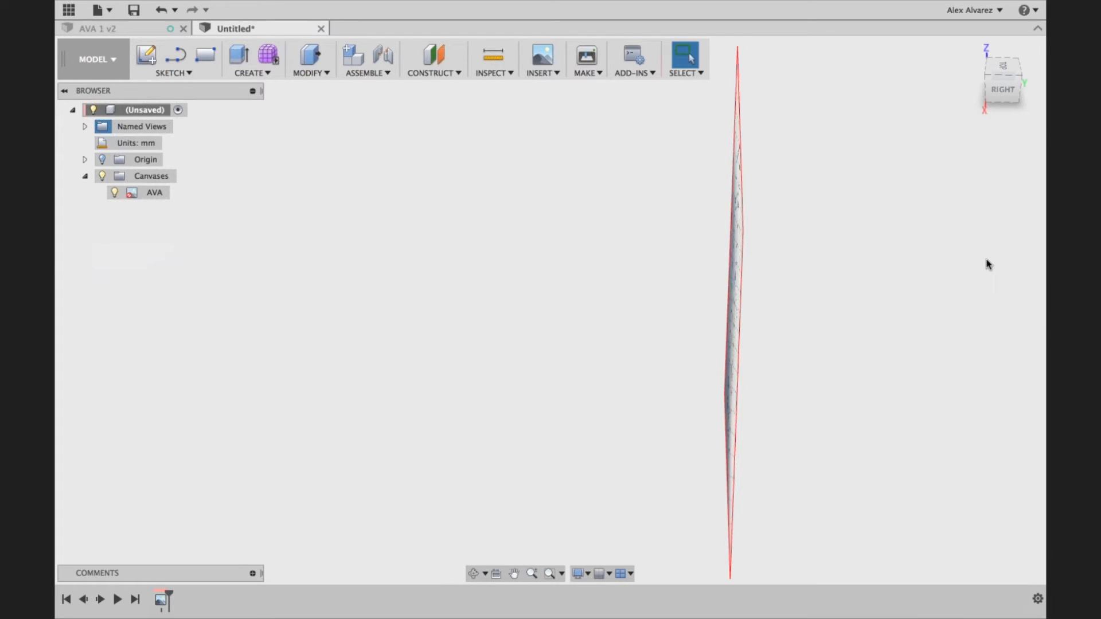
Step: Attach the image R View.jpg as a canvas on the YZ plane with its default placement
{"action": "left_click", "coordinate": [549, 70]}
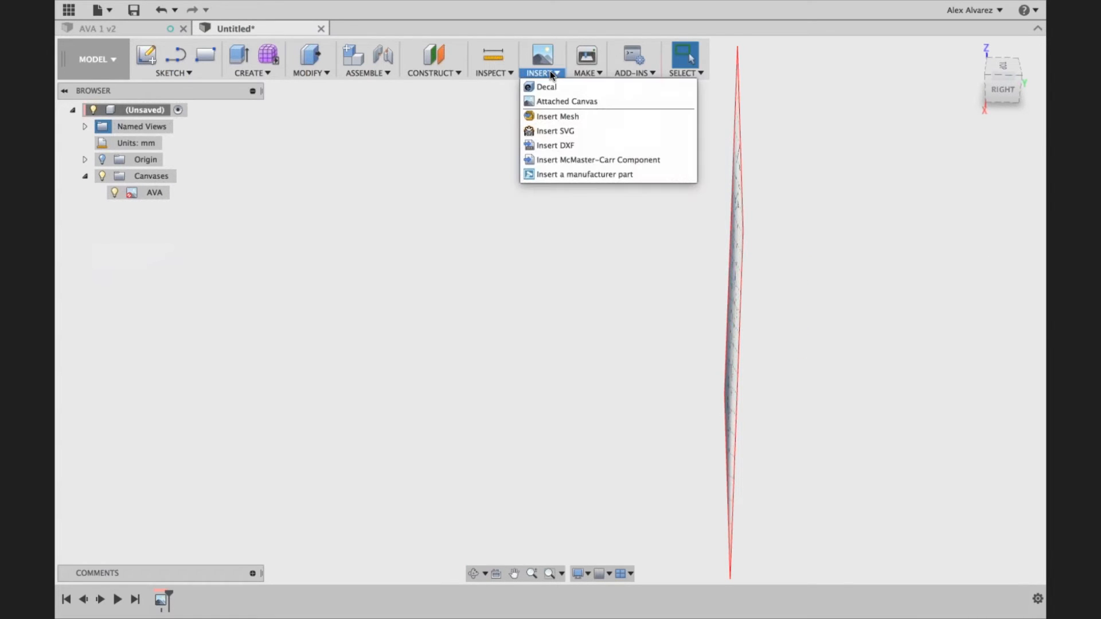
{"action": "left_click", "coordinate": [554, 101]}
{"action": "left_click", "coordinate": [790, 277]}
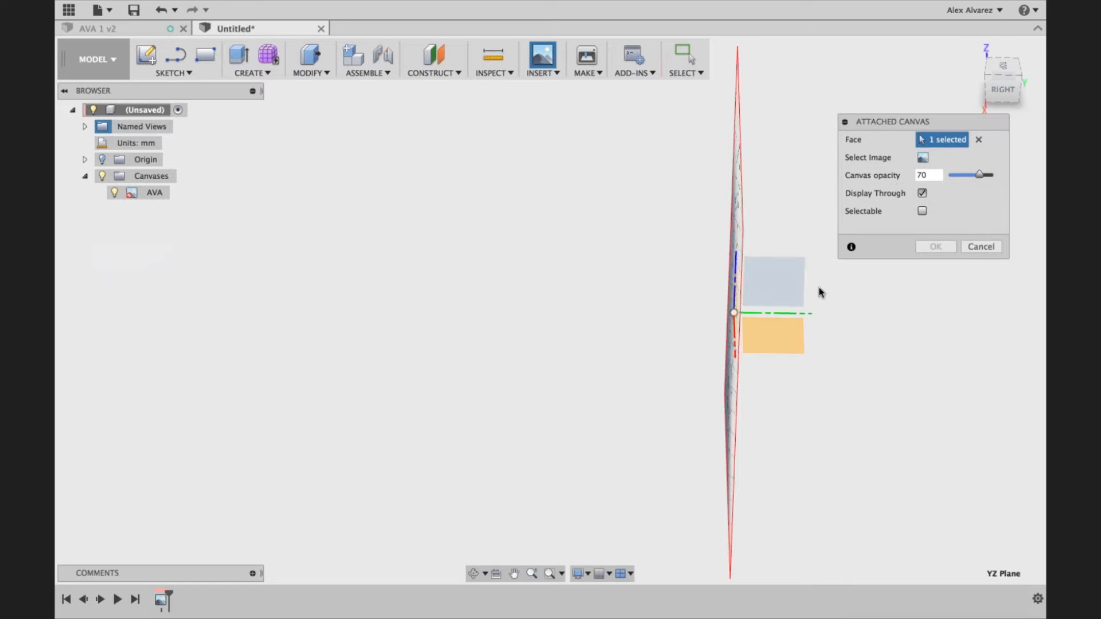
{"action": "left_click", "coordinate": [924, 158]}
{"action": "left_click", "coordinate": [722, 125]}
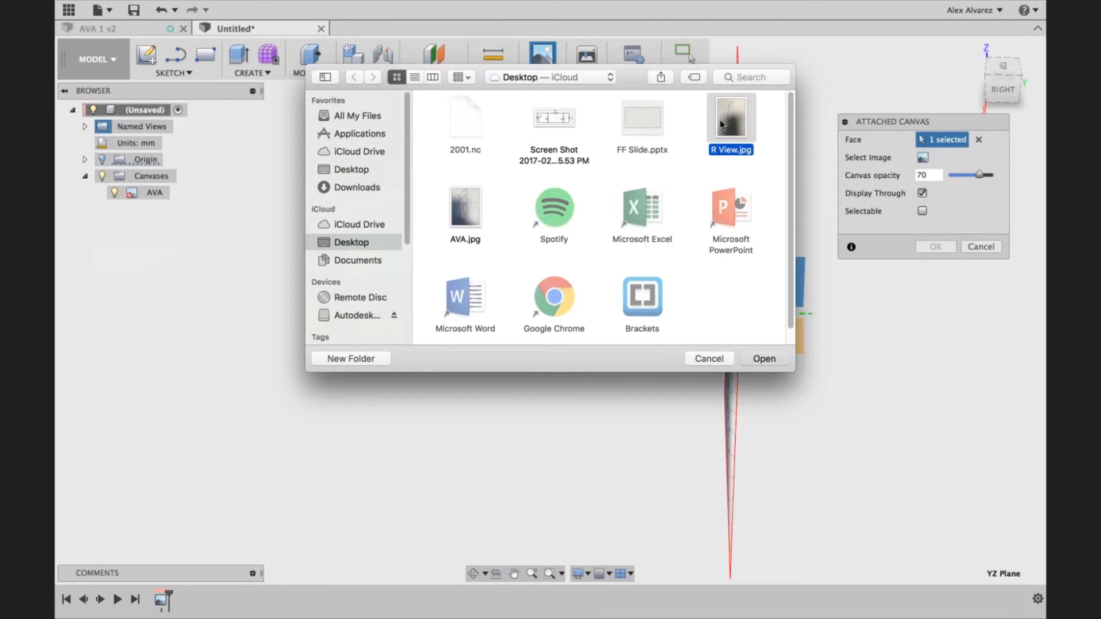
{"action": "double_click", "coordinate": [722, 125]}
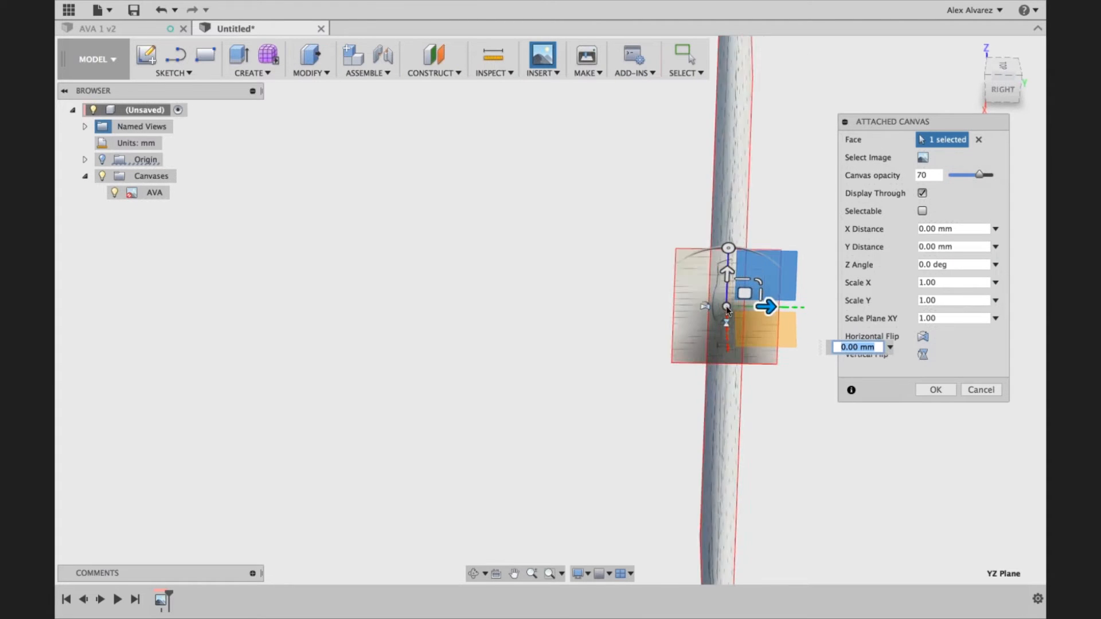
{"action": "scroll", "coordinate": [727, 310], "scroll_direction": "up", "scroll_amount": 5}
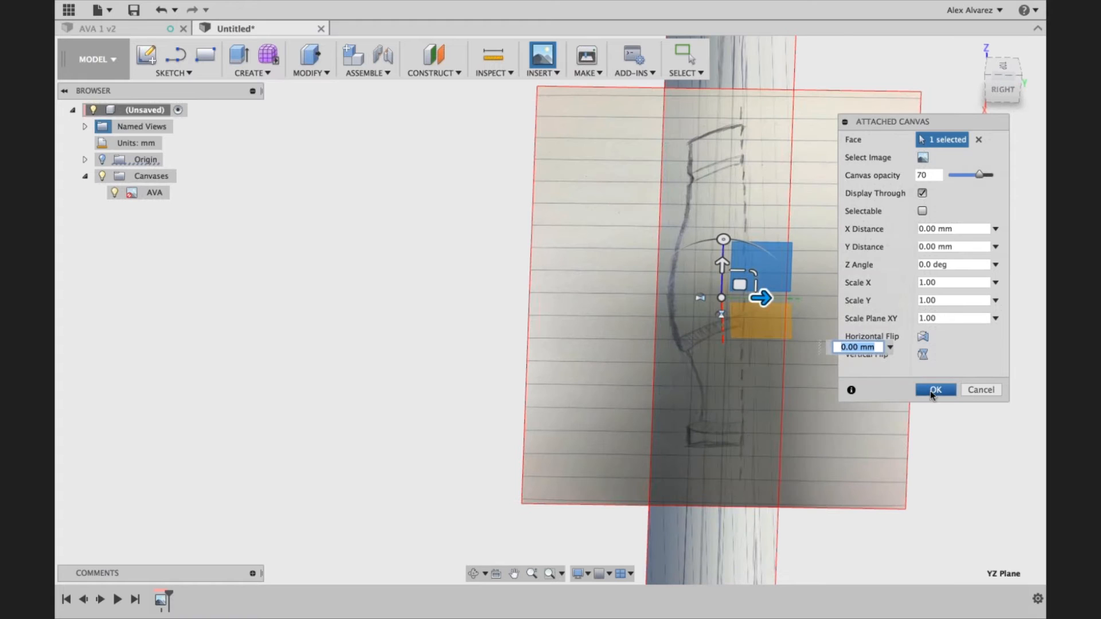
{"action": "left_click", "coordinate": [935, 390]}
{"action": "scroll", "coordinate": [766, 297], "scroll_direction": "down", "scroll_amount": 2}
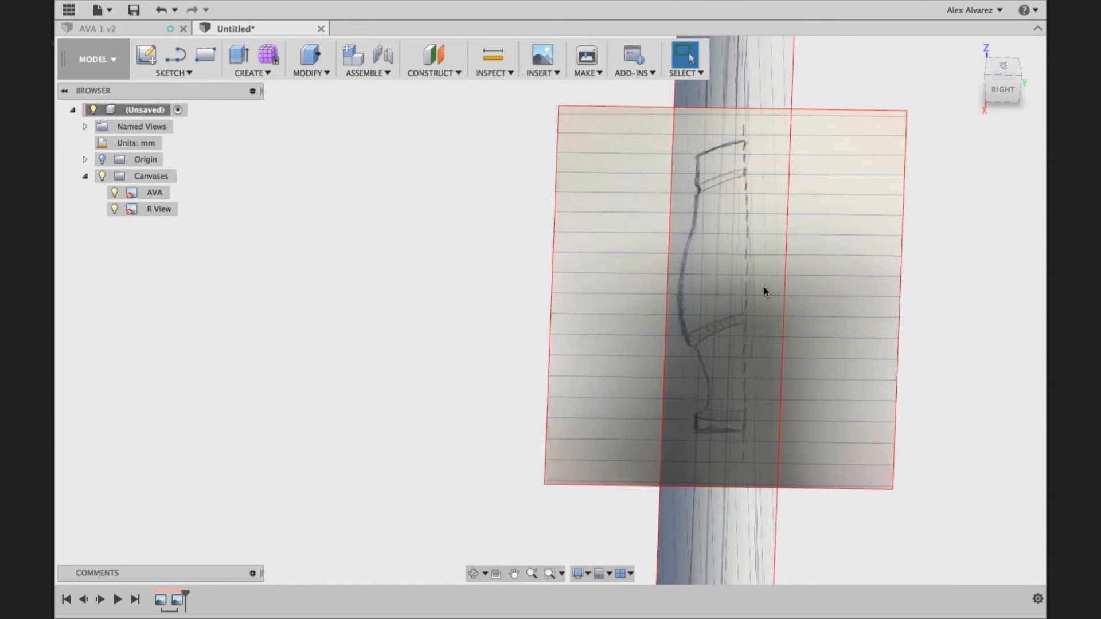
Step: Calibrate the R View canvas to 120.65 mm between the top and bottom of the sketched profile
{"action": "left_click", "coordinate": [151, 209]}
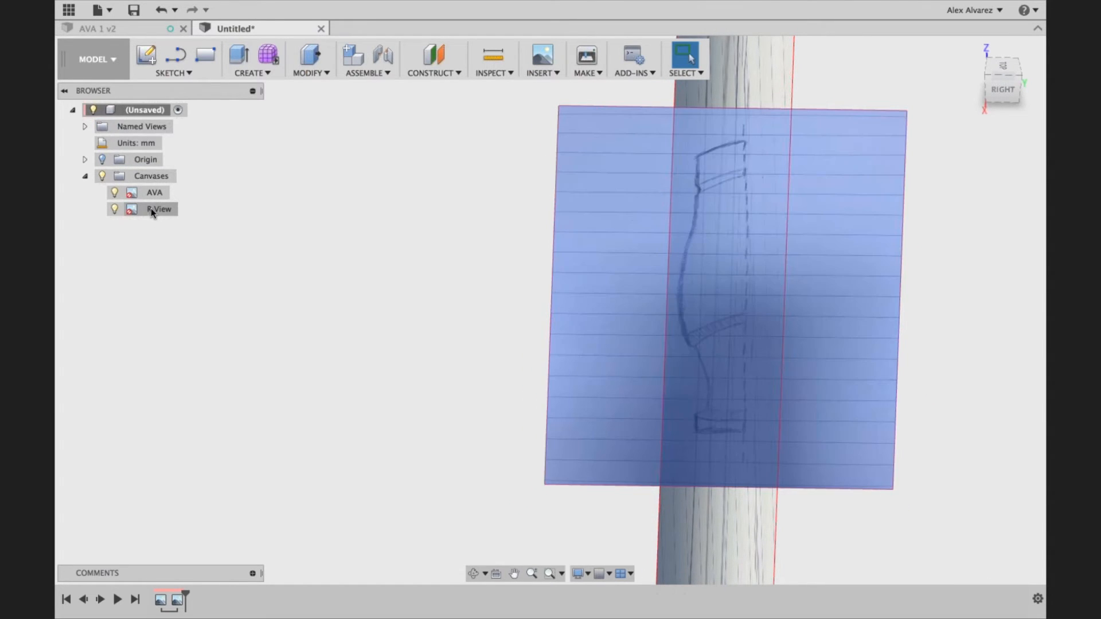
{"action": "right_click", "coordinate": [151, 210]}
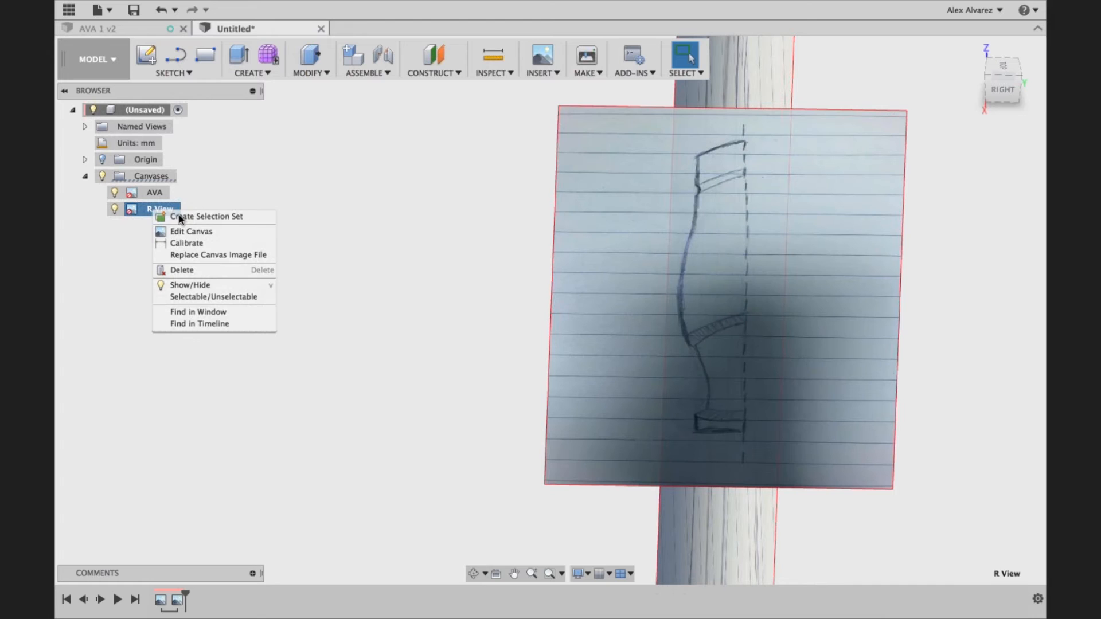
{"action": "left_click", "coordinate": [184, 245]}
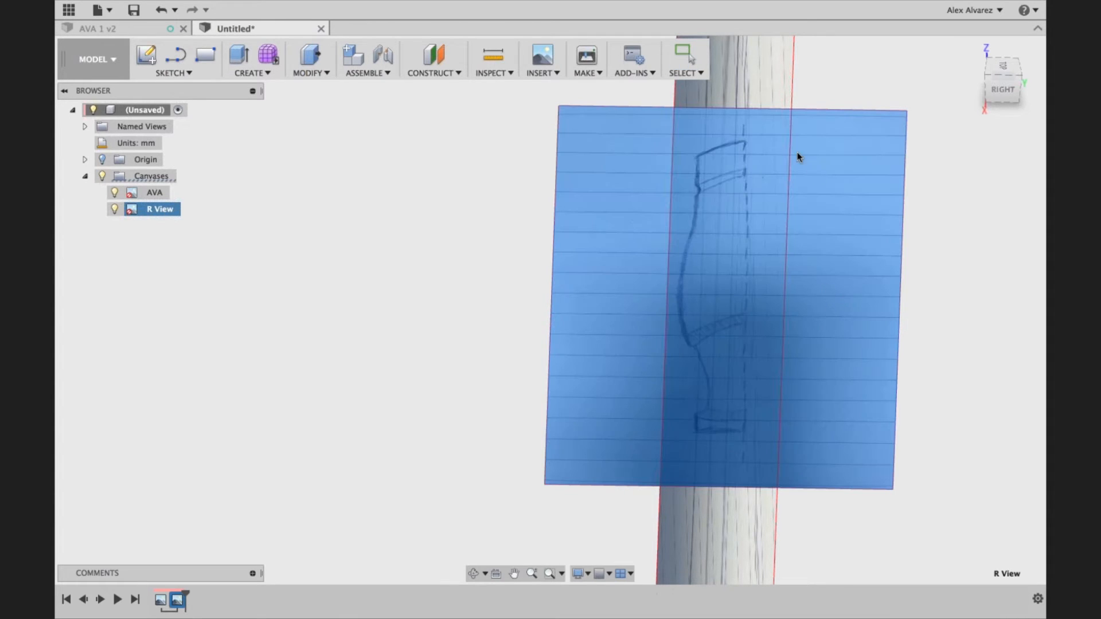
{"action": "left_click", "coordinate": [745, 142]}
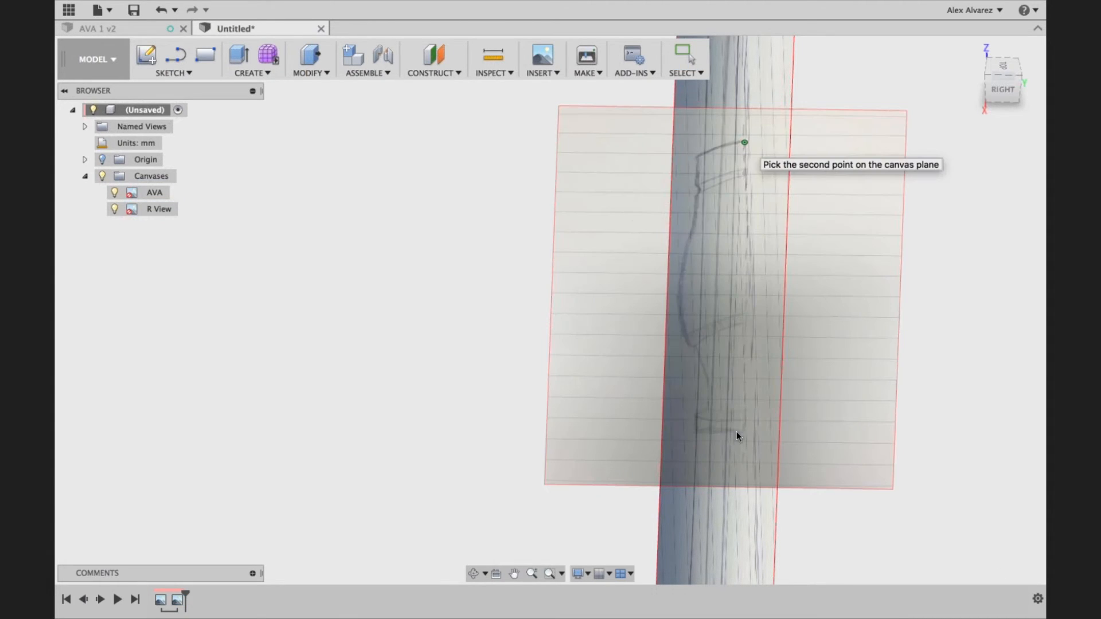
{"action": "left_click", "coordinate": [737, 431]}
{"action": "type", "text": "120"}
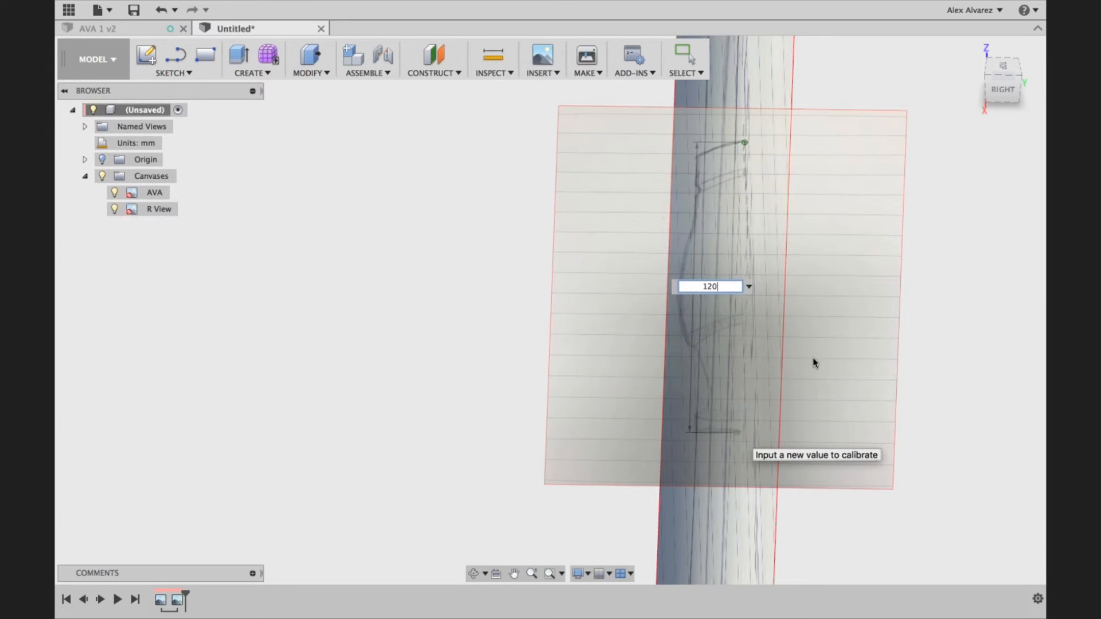
{"action": "type", "text": ".65"}
{"action": "key", "text": "Return"}
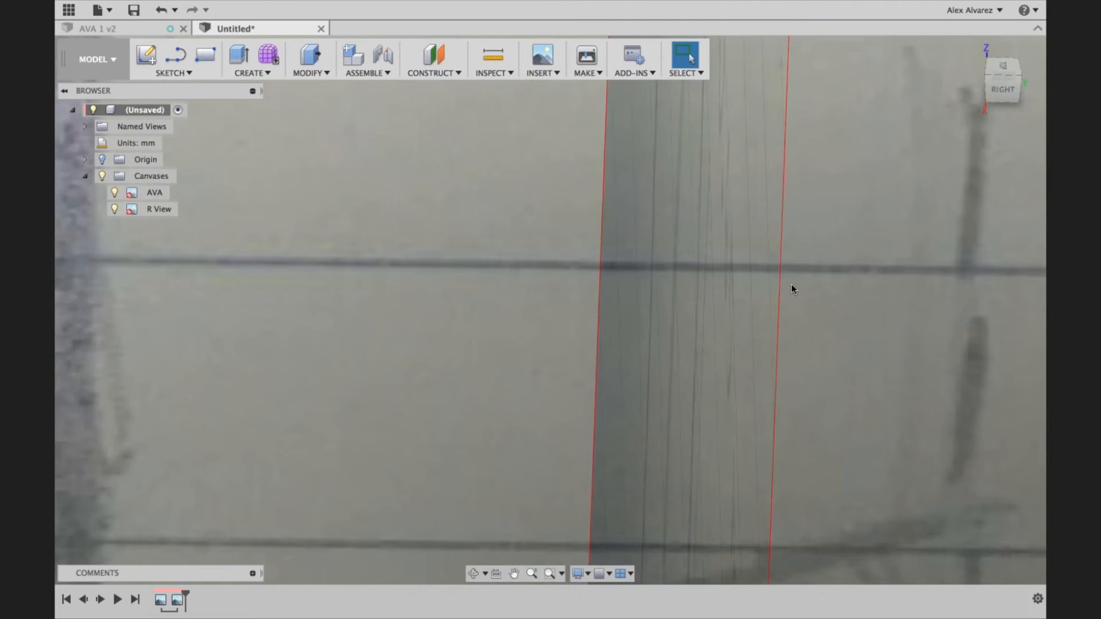
{"action": "scroll", "coordinate": [792, 284], "scroll_direction": "down", "scroll_amount": 10}
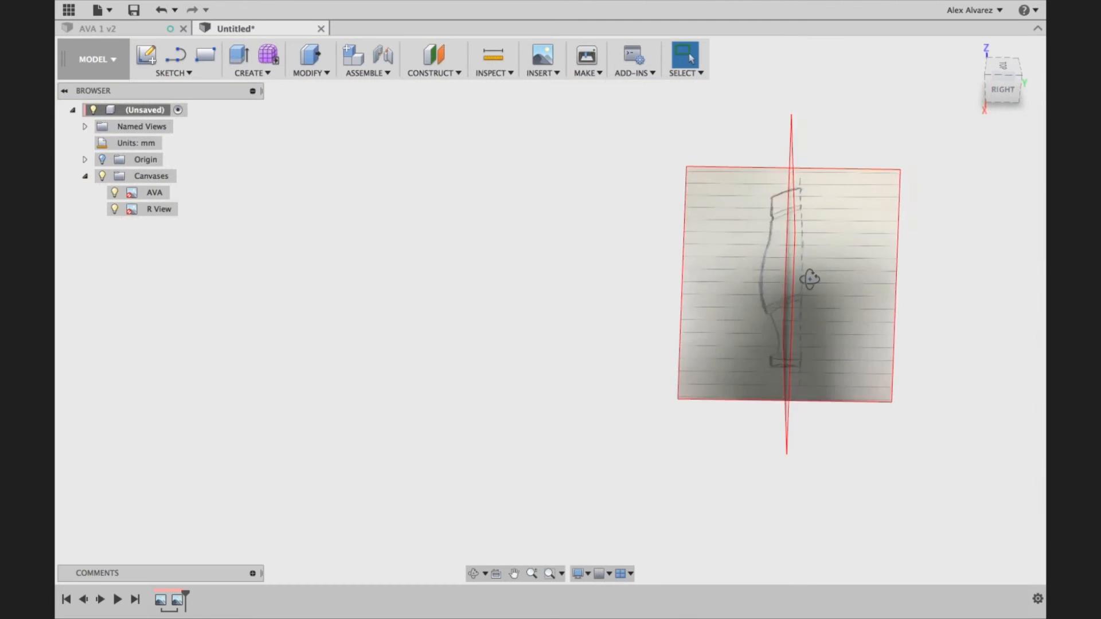
Step: Turn on the visibility of the design's origin
{"action": "middle_click_drag", "start_coordinate": [809, 281], "coordinate": [727, 263], "text": "shift"}
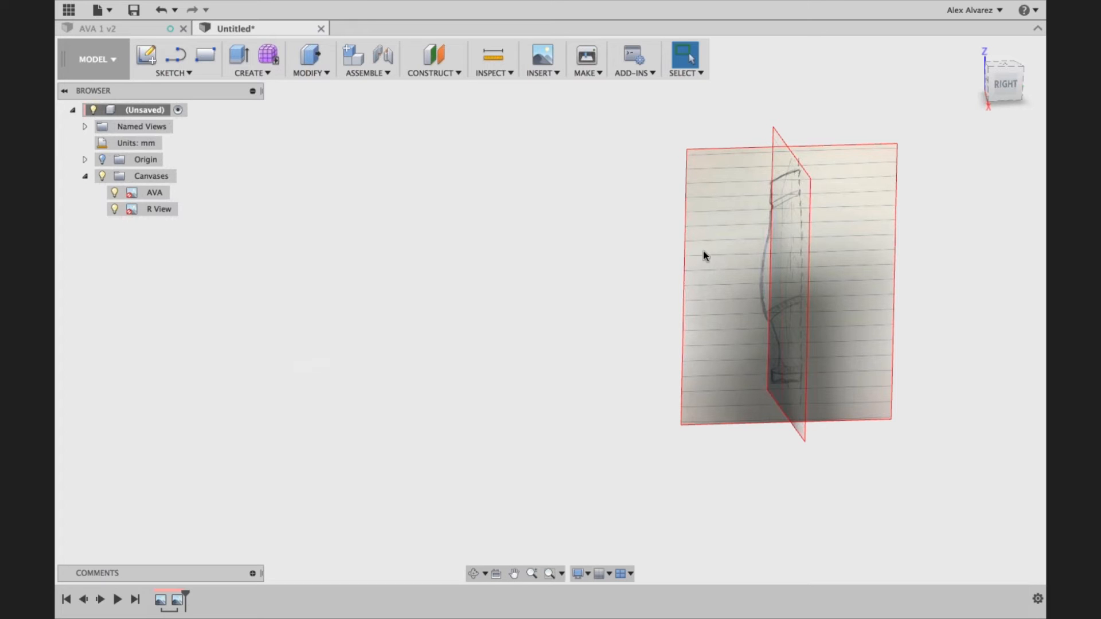
{"action": "middle_click_drag", "start_coordinate": [677, 252], "coordinate": [671, 251], "text": "shift"}
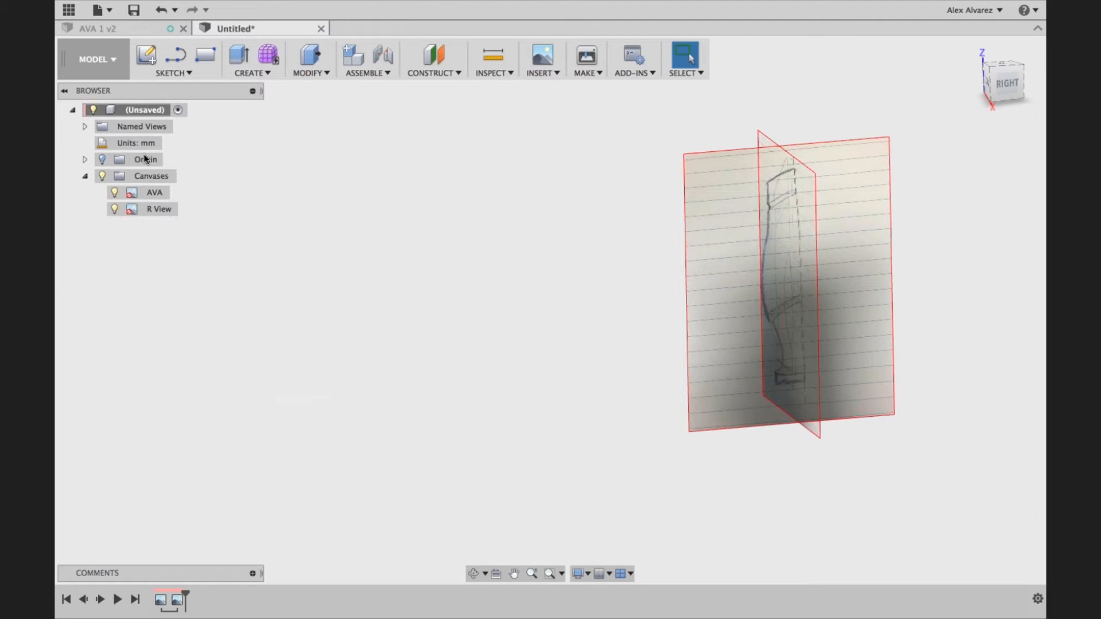
{"action": "left_click", "coordinate": [102, 160]}
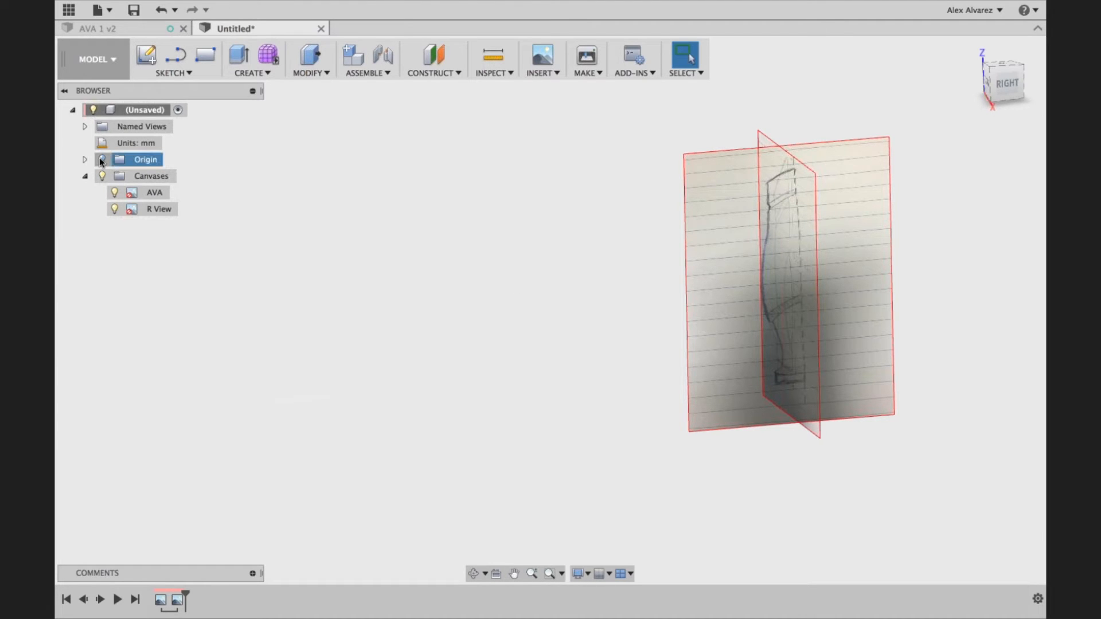
Step: Show the origin's axes and planes together with the two canvases
{"action": "left_click", "coordinate": [102, 161]}
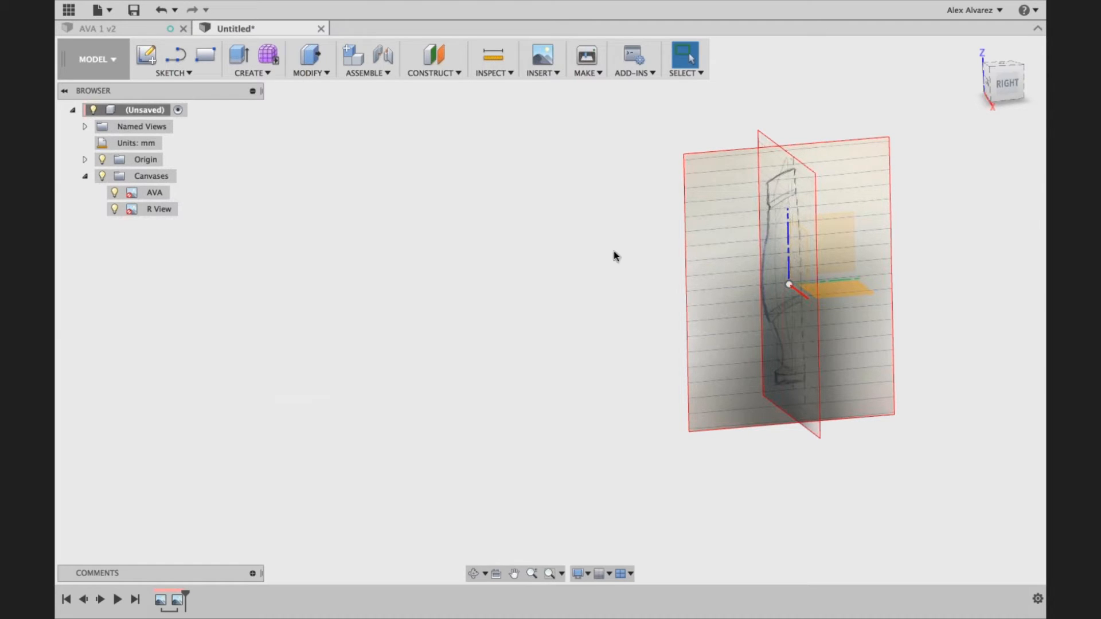
{"action": "left_click", "coordinate": [151, 211]}
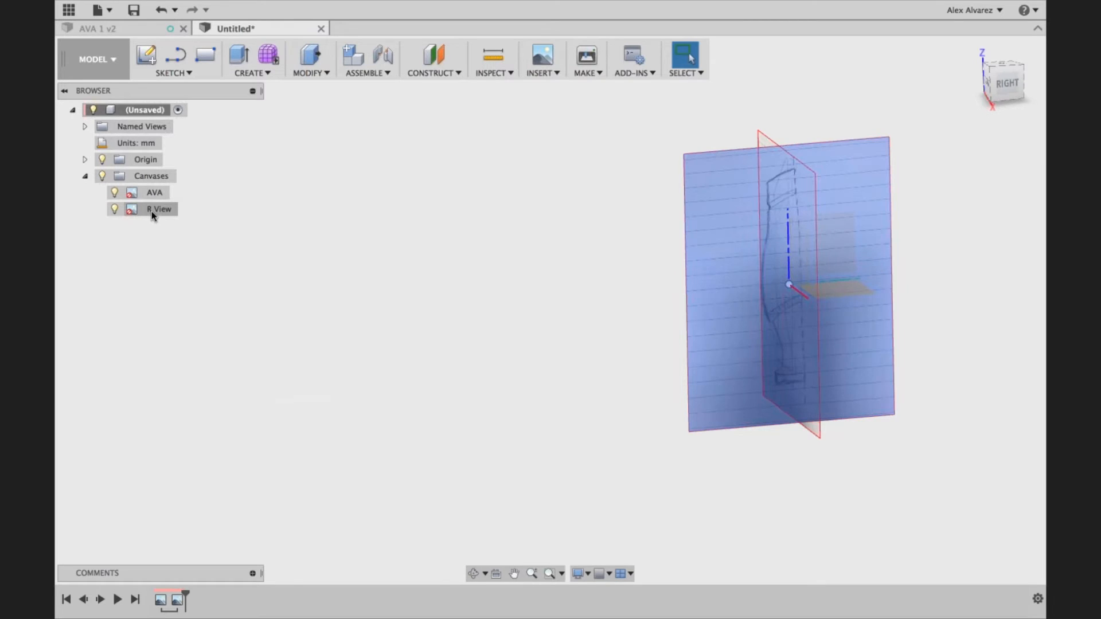
{"action": "right_click", "coordinate": [152, 211]}
{"action": "left_click", "coordinate": [190, 233]}
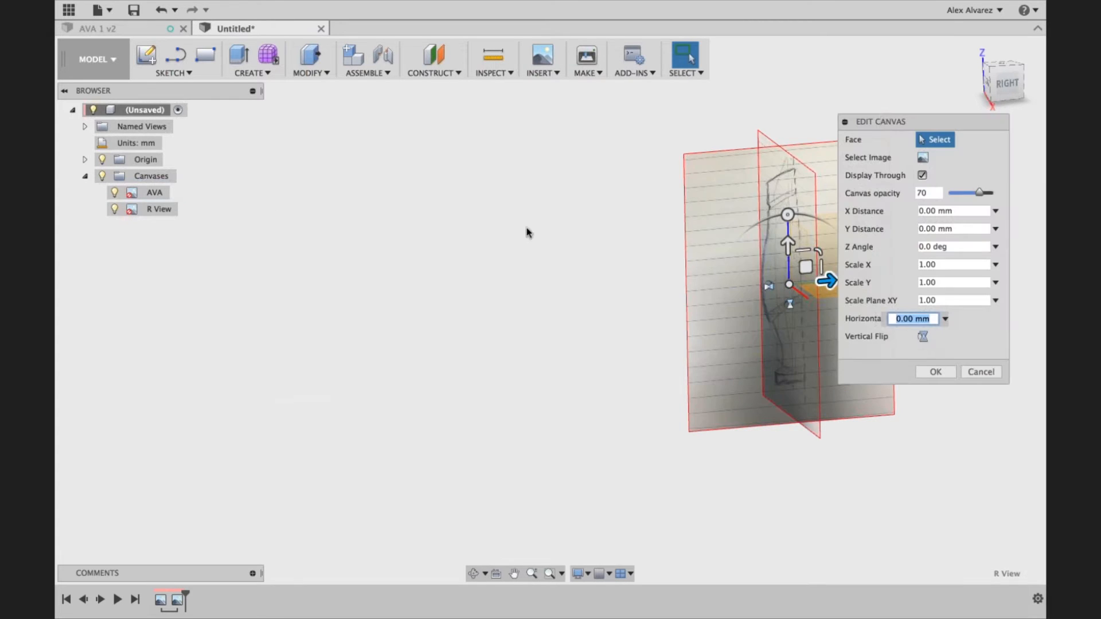
{"action": "left_click", "coordinate": [1008, 83]}
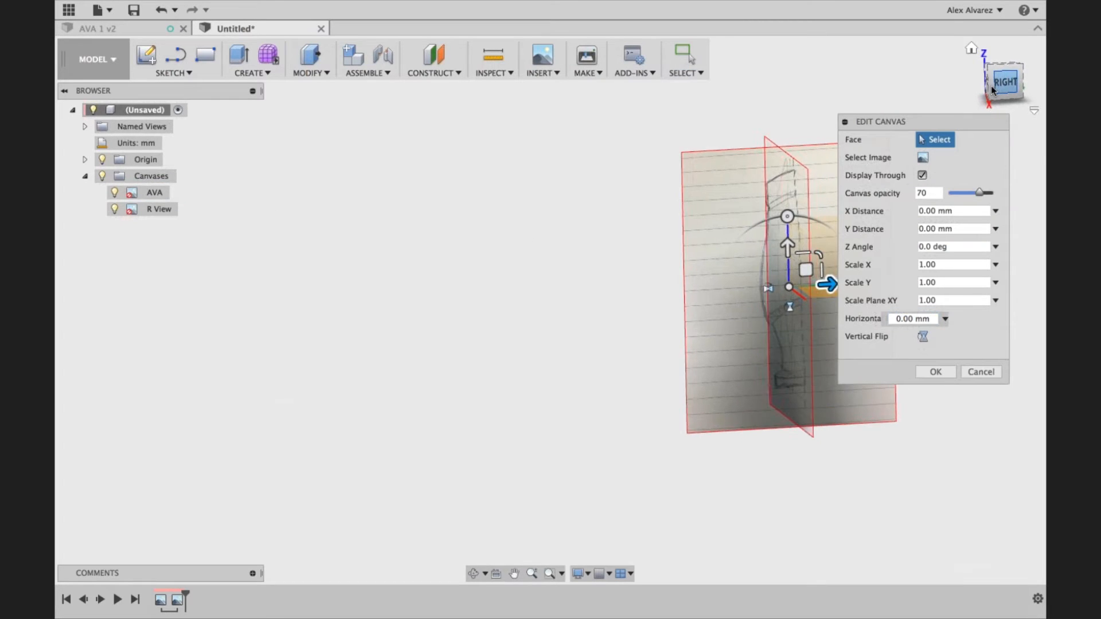
{"action": "scroll", "coordinate": [787, 255], "scroll_direction": "up", "scroll_amount": 4}
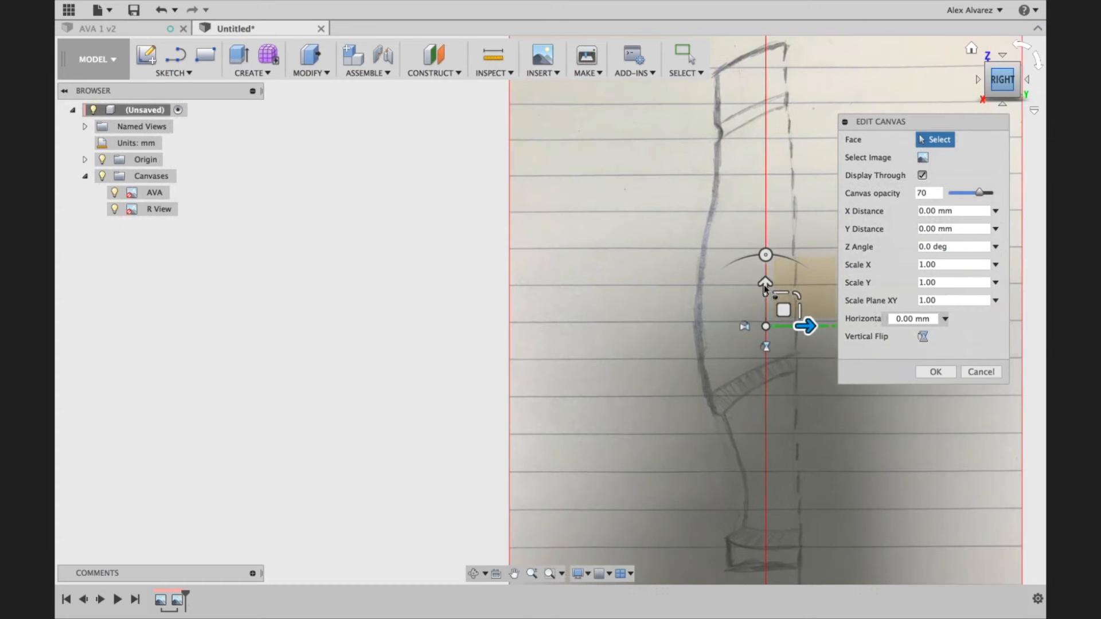
{"action": "mouse_move", "coordinate": [787, 256]}
{"action": "middle_mouse_down", "text": "shift"}
{"action": "mouse_move", "coordinate": [785, 207]}
{"action": "mouse_move", "coordinate": [788, 245]}
{"action": "middle_mouse_up", "text": "shift"}
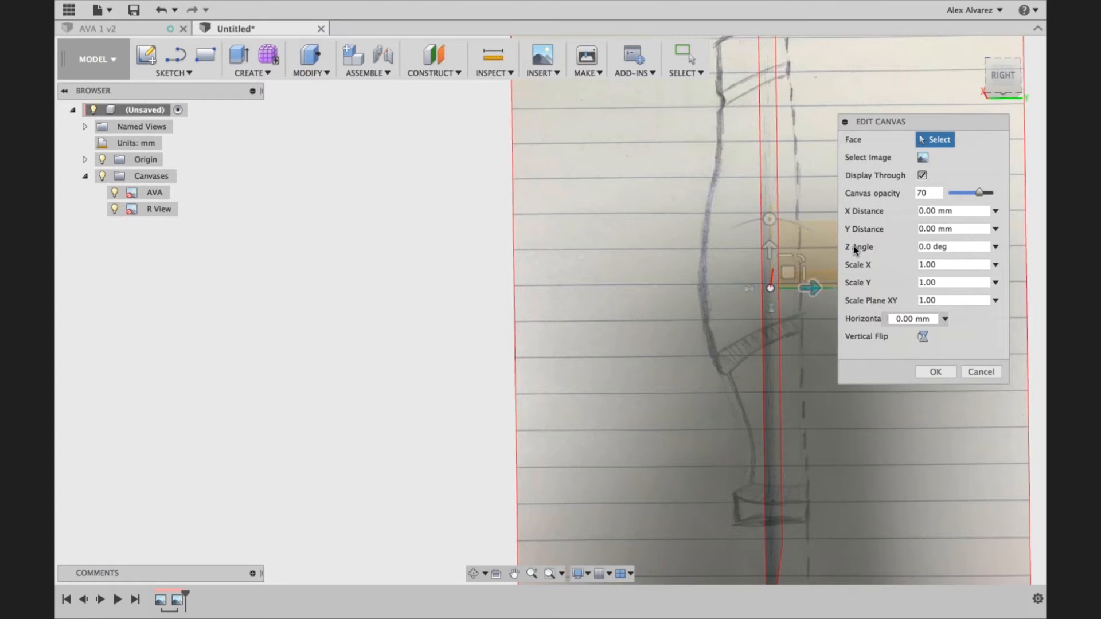
{"action": "key", "text": "Return"}
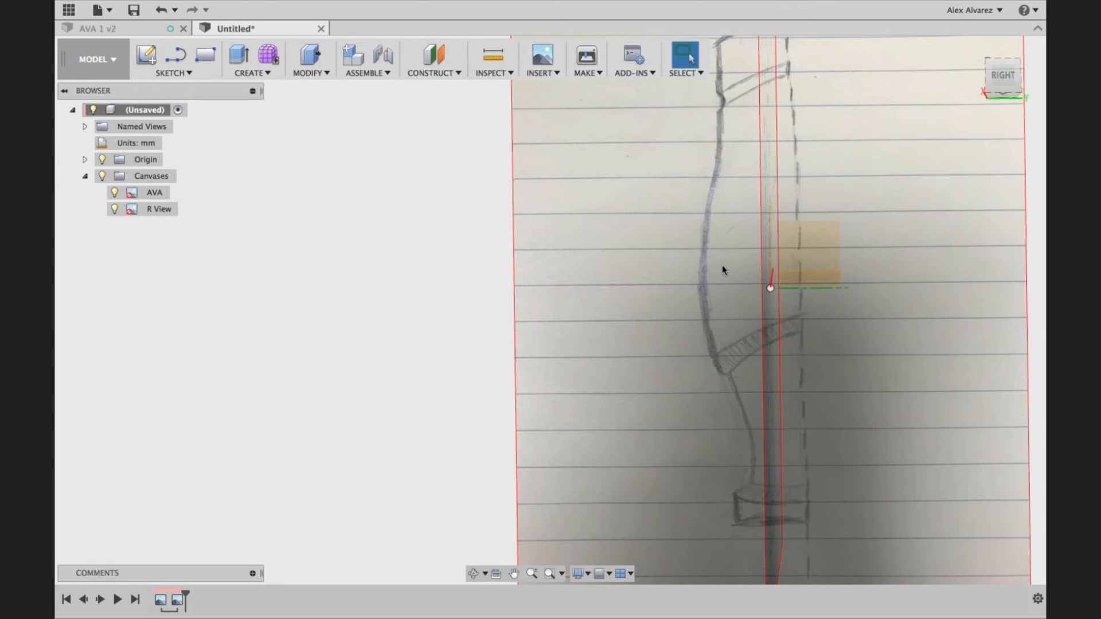
Step: Edit the R View canvas and raise it about 50.3 mm so the profile's base lies near the origin
{"action": "left_click", "coordinate": [152, 215]}
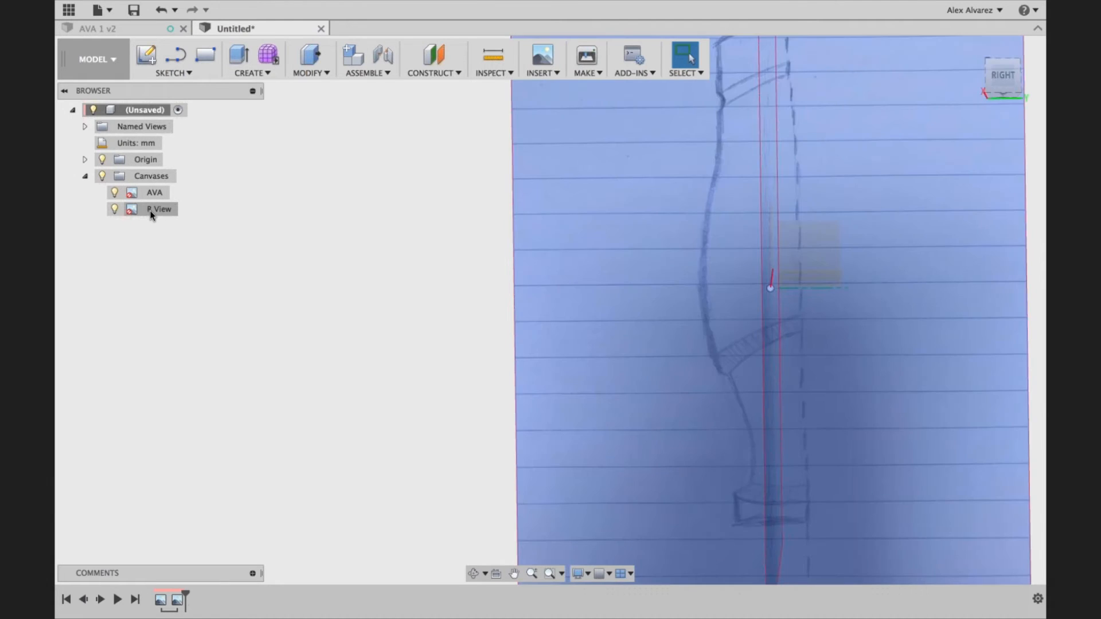
{"action": "right_click", "coordinate": [152, 216]}
{"action": "left_click", "coordinate": [178, 234]}
{"action": "left_click_drag", "start_coordinate": [768, 245], "coordinate": [746, 10]}
{"action": "scroll", "coordinate": [729, 180], "scroll_direction": "down", "scroll_amount": 5}
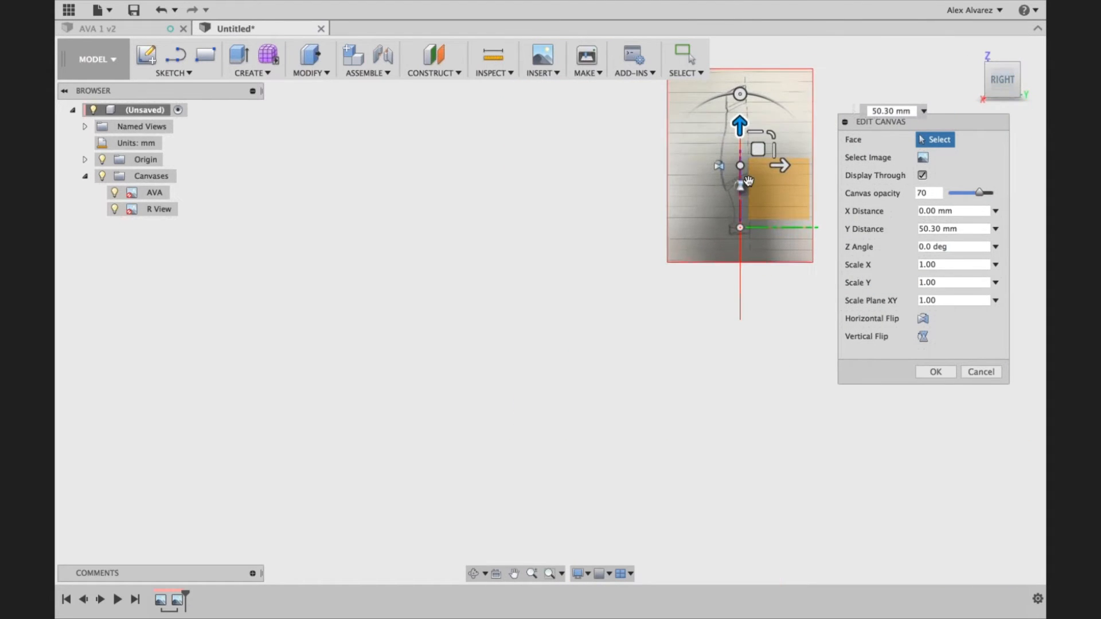
{"action": "scroll", "coordinate": [745, 215], "scroll_direction": "up", "scroll_amount": 4}
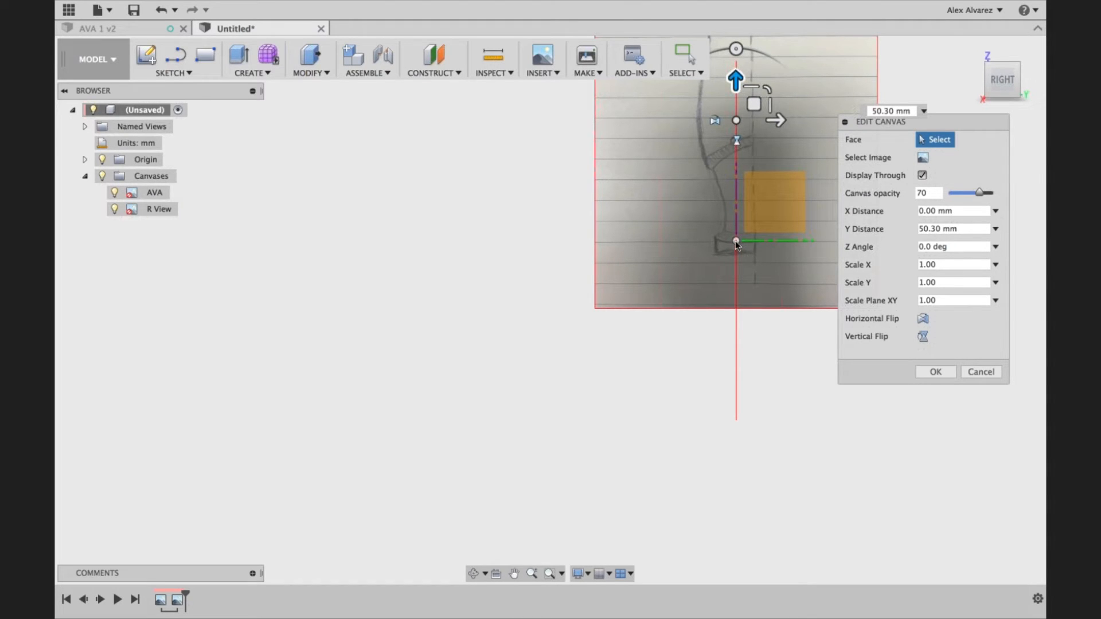
Step: Nudge the R View canvas up until its base meets the origin and shift it about -4.6 mm in X
{"action": "left_click_drag", "start_coordinate": [728, 70], "coordinate": [730, 59]}
{"action": "left_click_drag", "start_coordinate": [780, 109], "coordinate": [769, 109]}
{"action": "middle_click_drag", "start_coordinate": [796, 82], "coordinate": [755, 287]}
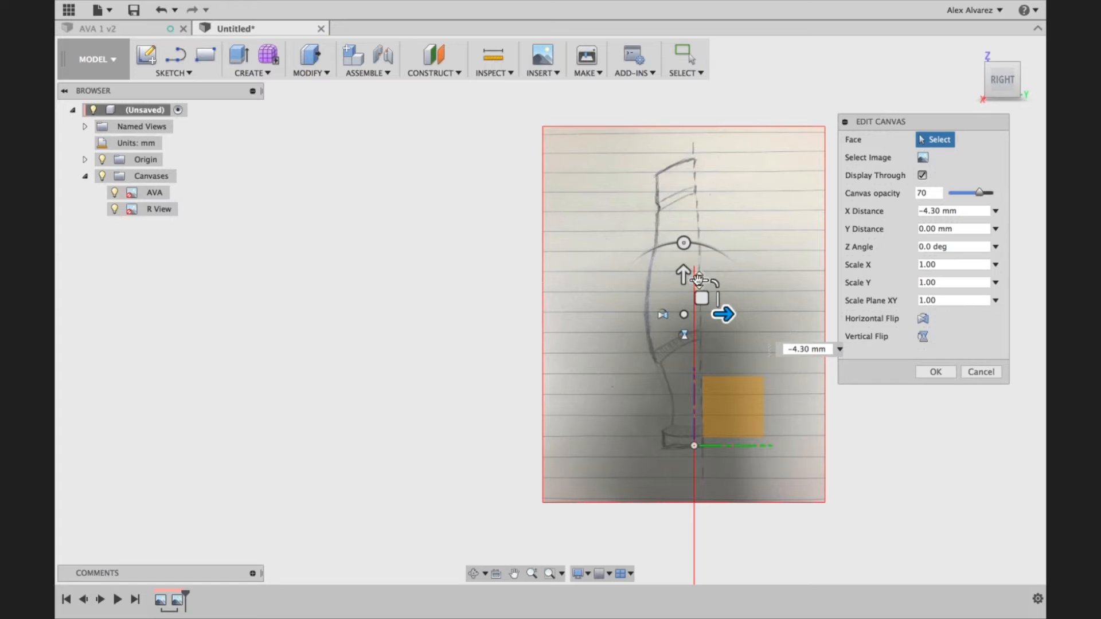
{"action": "left_click_drag", "start_coordinate": [730, 312], "coordinate": [728, 315]}
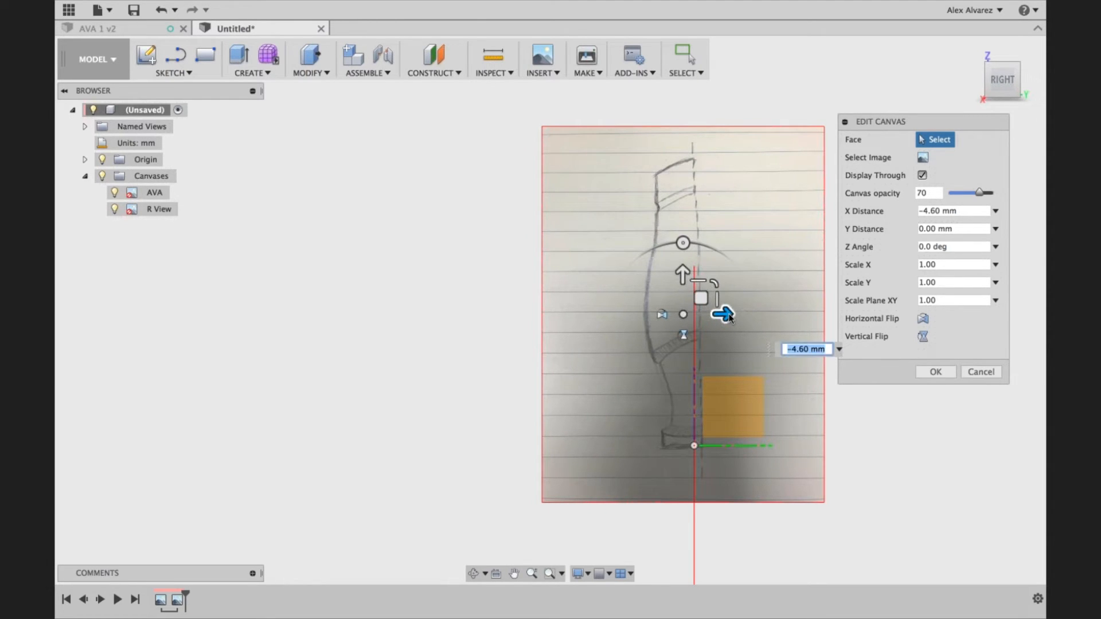
{"action": "left_click", "coordinate": [952, 376]}
Step: Edit the AVA canvas and raise it about 50.95 mm so the outline's base lies near the origin
{"action": "middle_click_drag", "start_coordinate": [940, 396], "coordinate": [1036, 393], "text": "shift"}
{"action": "right_click", "coordinate": [140, 194]}
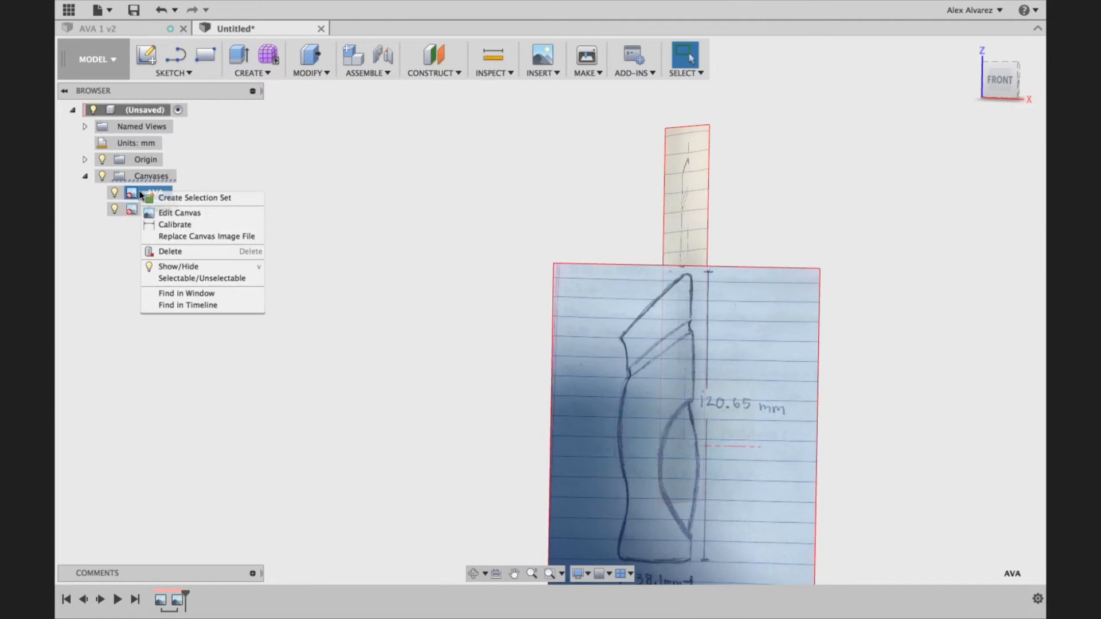
{"action": "left_click", "coordinate": [172, 213]}
{"action": "left_click_drag", "start_coordinate": [686, 406], "coordinate": [686, 244]}
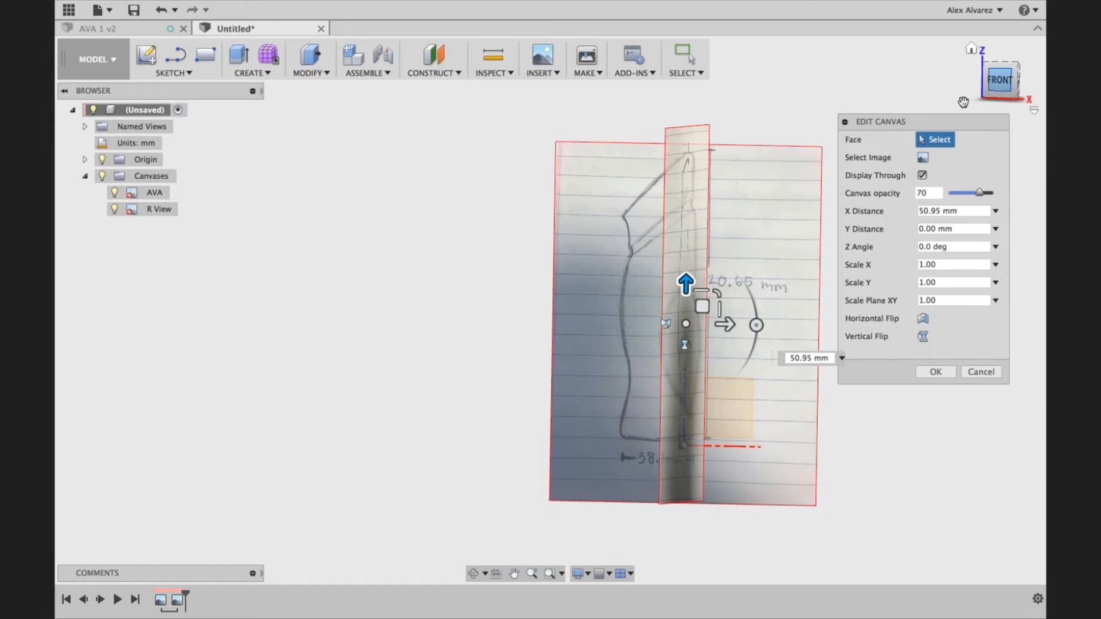
Step: Lower the AVA canvas slightly and shift it horizontally so the outline's base is centred on the origin
{"action": "left_click", "coordinate": [1000, 80]}
{"action": "left_click_drag", "start_coordinate": [704, 281], "coordinate": [704, 289]}
{"action": "left_click_drag", "start_coordinate": [745, 326], "coordinate": [775, 327]}
{"action": "left_click", "coordinate": [936, 372]}
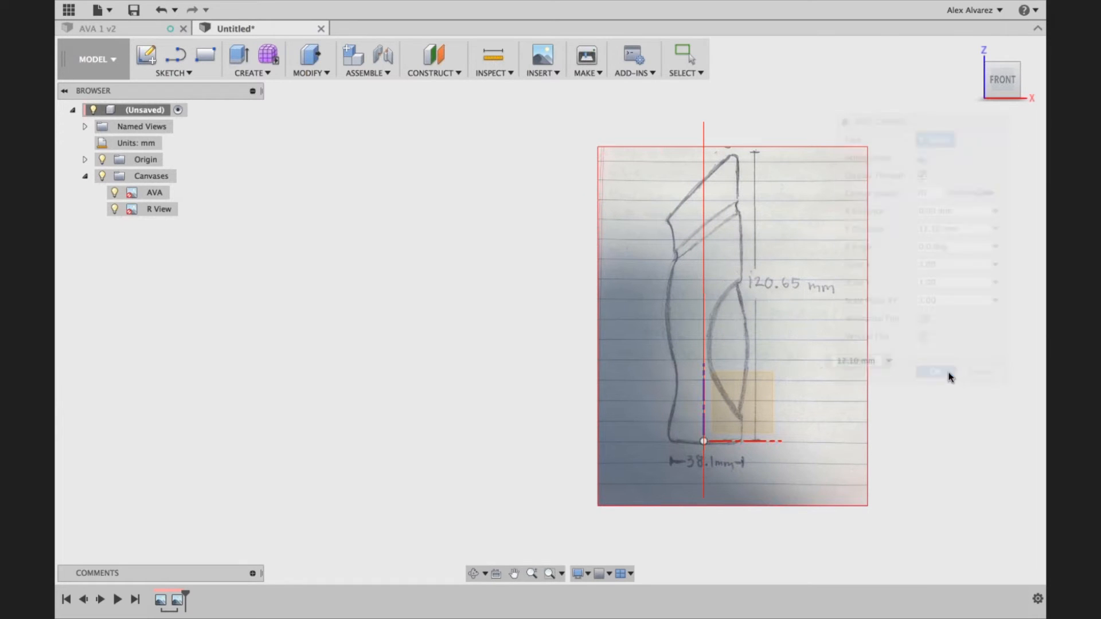
{"action": "mouse_move", "coordinate": [948, 362]}
{"action": "middle_mouse_down", "text": "shift"}
{"action": "mouse_move", "coordinate": [920, 339]}
{"action": "mouse_move", "coordinate": [896, 339]}
{"action": "mouse_move", "coordinate": [947, 343]}
{"action": "middle_mouse_up", "text": "shift"}
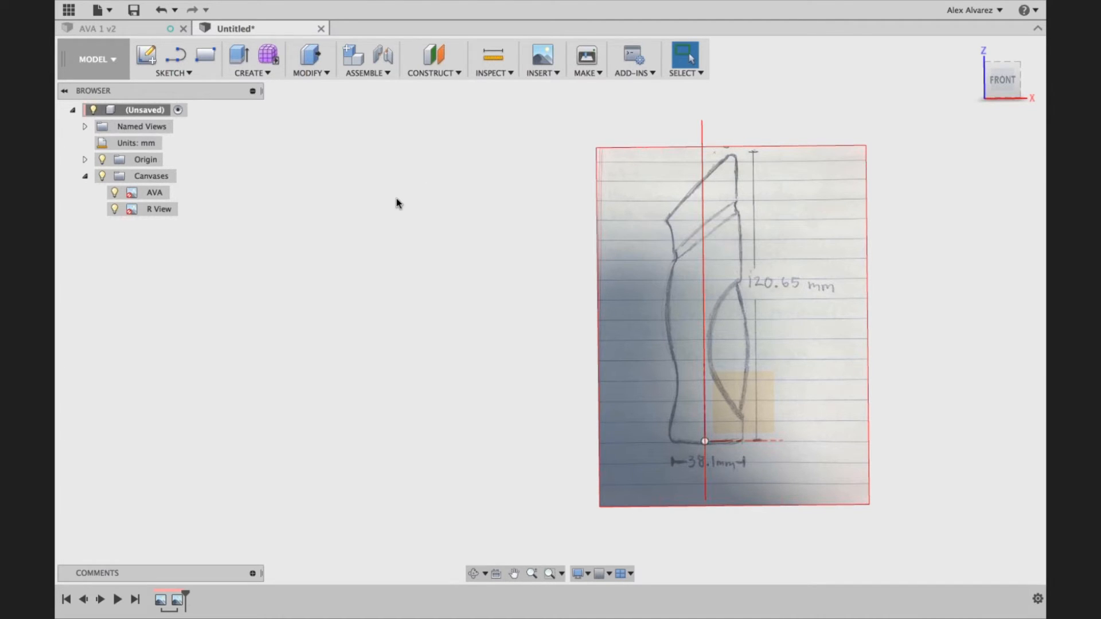
Step: Create a form and place a cylinder about 39 mm in diameter on the XY plane, centred on the origin
{"action": "left_click", "coordinate": [273, 57]}
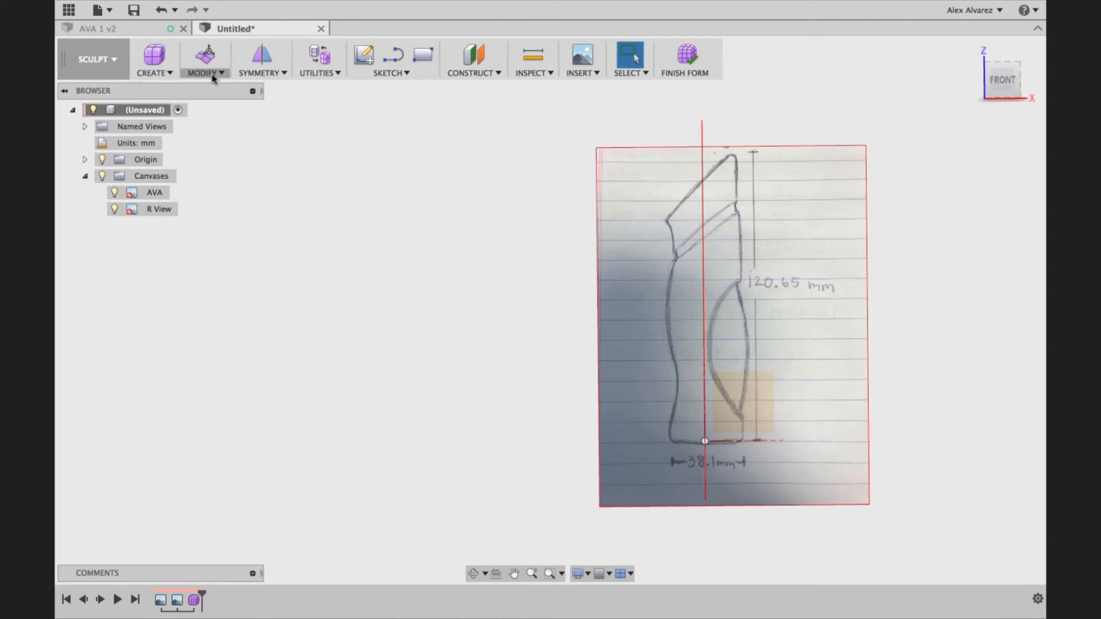
{"action": "left_click", "coordinate": [166, 72]}
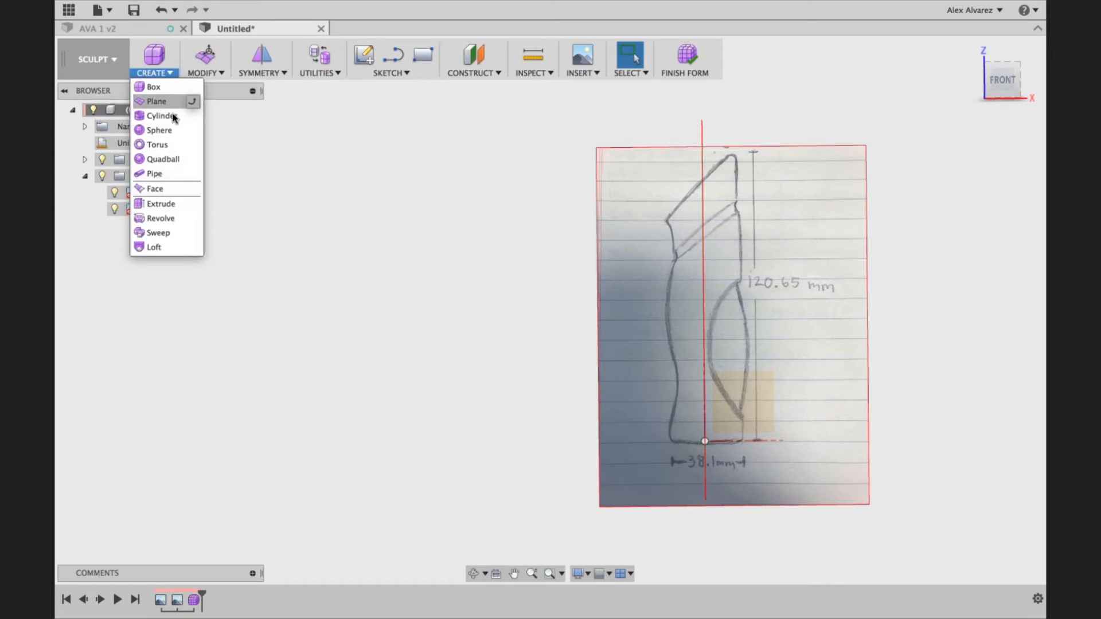
{"action": "left_click", "coordinate": [167, 118]}
{"action": "middle_click_drag", "start_coordinate": [658, 471], "coordinate": [656, 428], "text": "shift"}
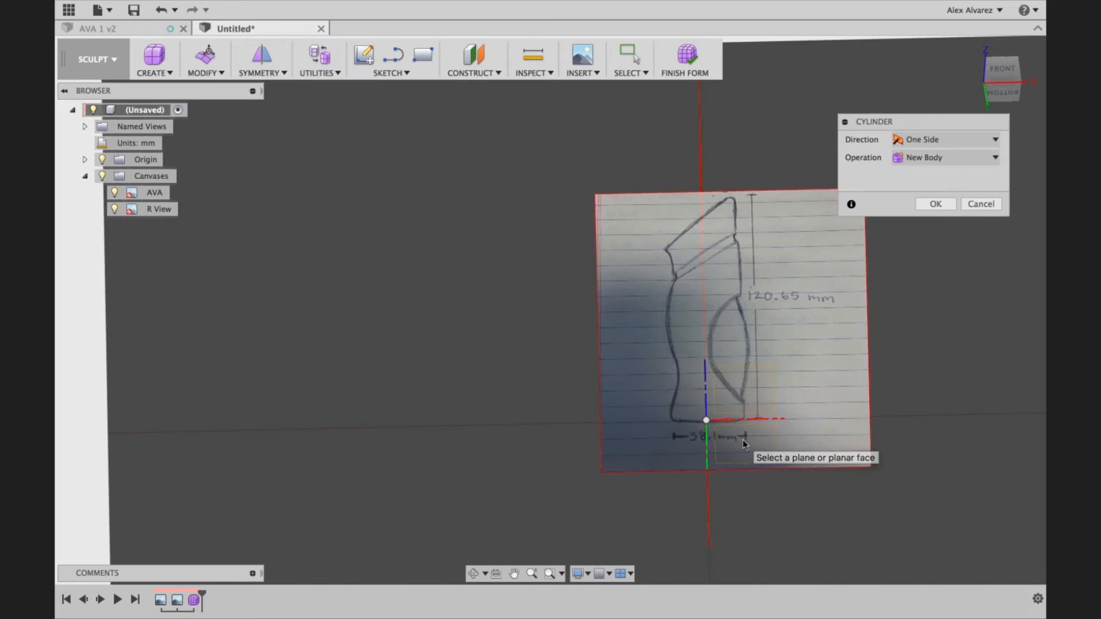
{"action": "left_click", "coordinate": [744, 442]}
{"action": "left_click", "coordinate": [706, 421]}
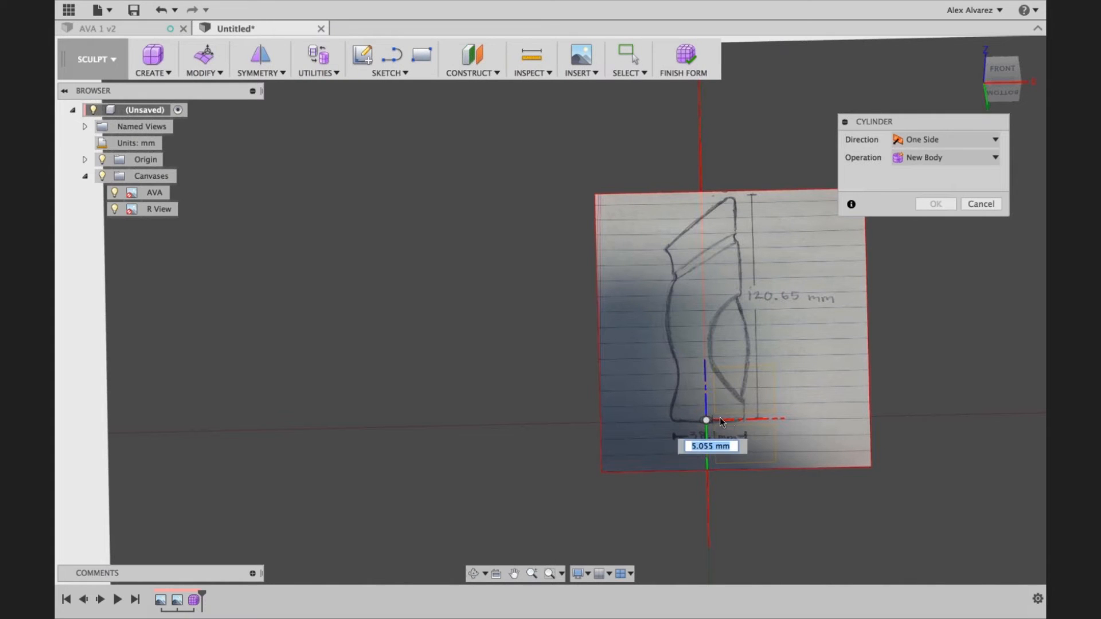
{"action": "left_click", "coordinate": [752, 418]}
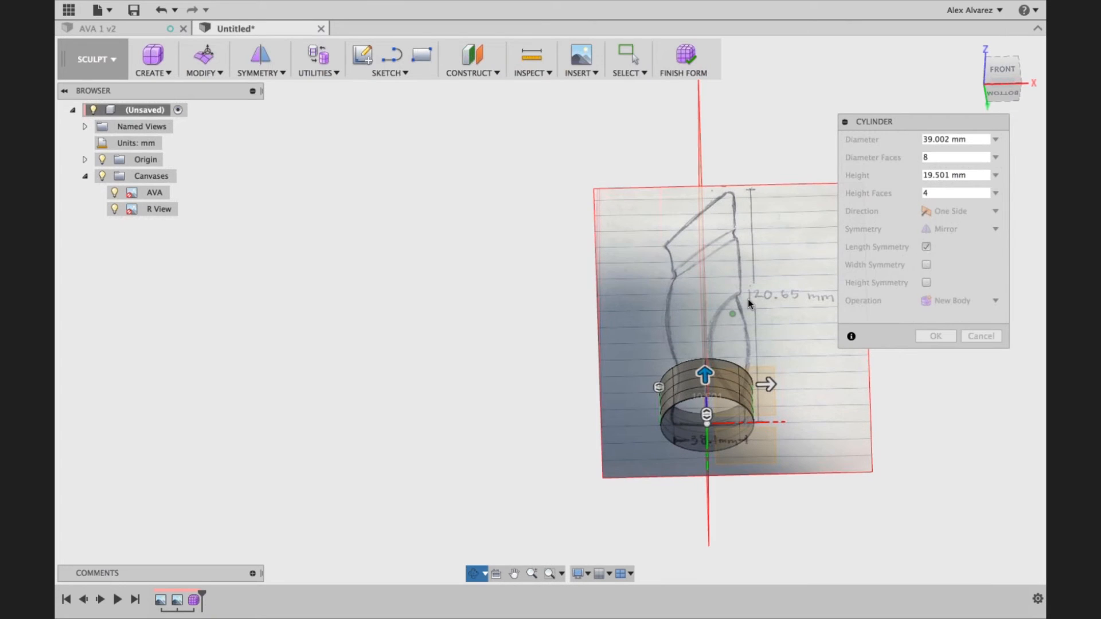
Step: Set the cylinder's diameter to 38.1 mm and its height faces to 6
{"action": "left_click", "coordinate": [1005, 78]}
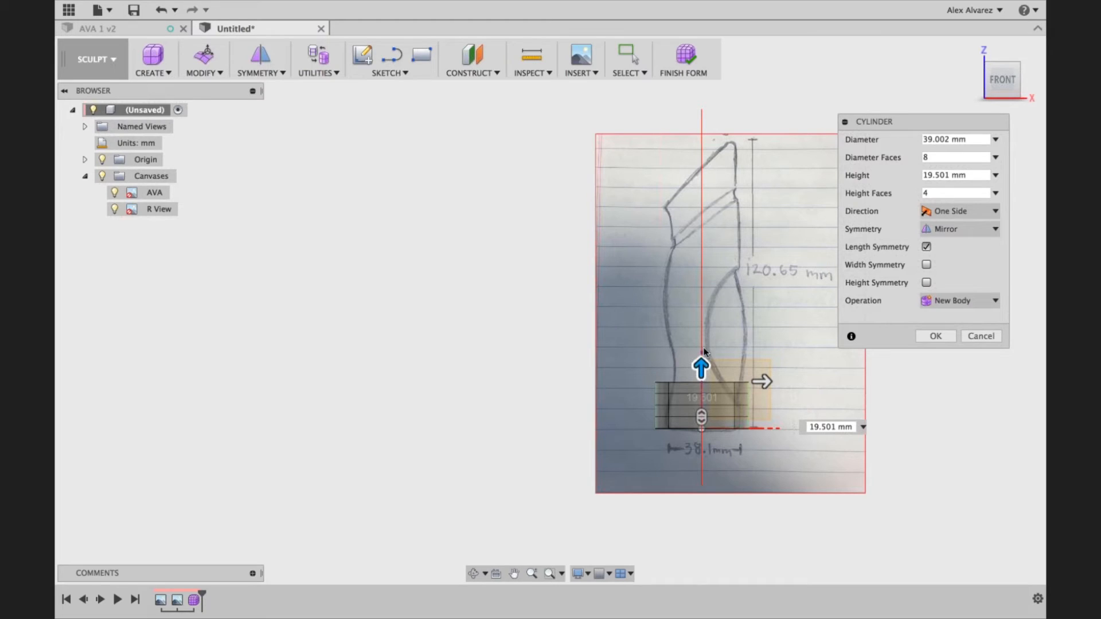
{"action": "left_click", "coordinate": [955, 139]}
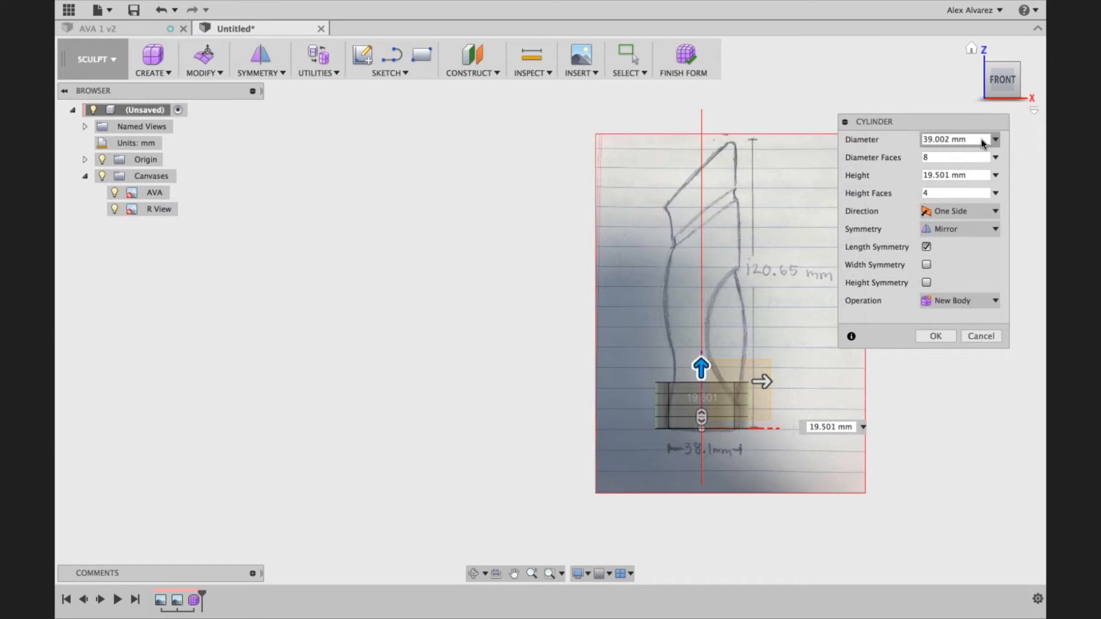
{"action": "type", "text": "38.1"}
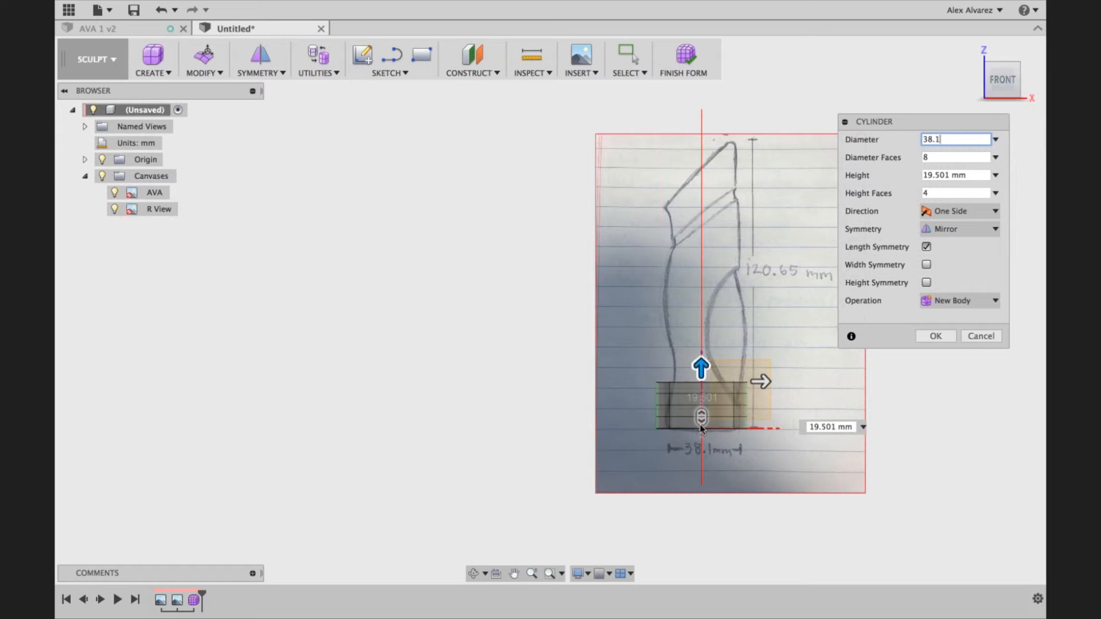
{"action": "mouse_move", "coordinate": [702, 422]}
{"action": "left_mouse_down"}
{"action": "mouse_move", "coordinate": [703, 407]}
{"action": "mouse_move", "coordinate": [704, 420]}
{"action": "left_mouse_up"}
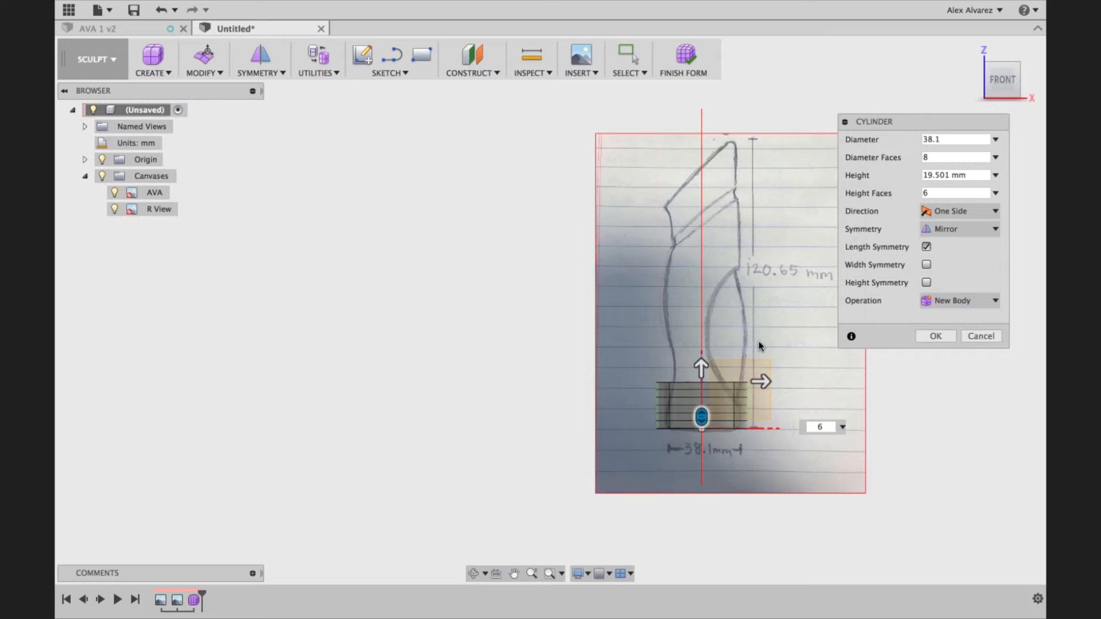
Step: Stretch the cylinder to a height of about 107.75 mm against the front sketch and create it
{"action": "left_click_drag", "start_coordinate": [701, 368], "coordinate": [677, 166]}
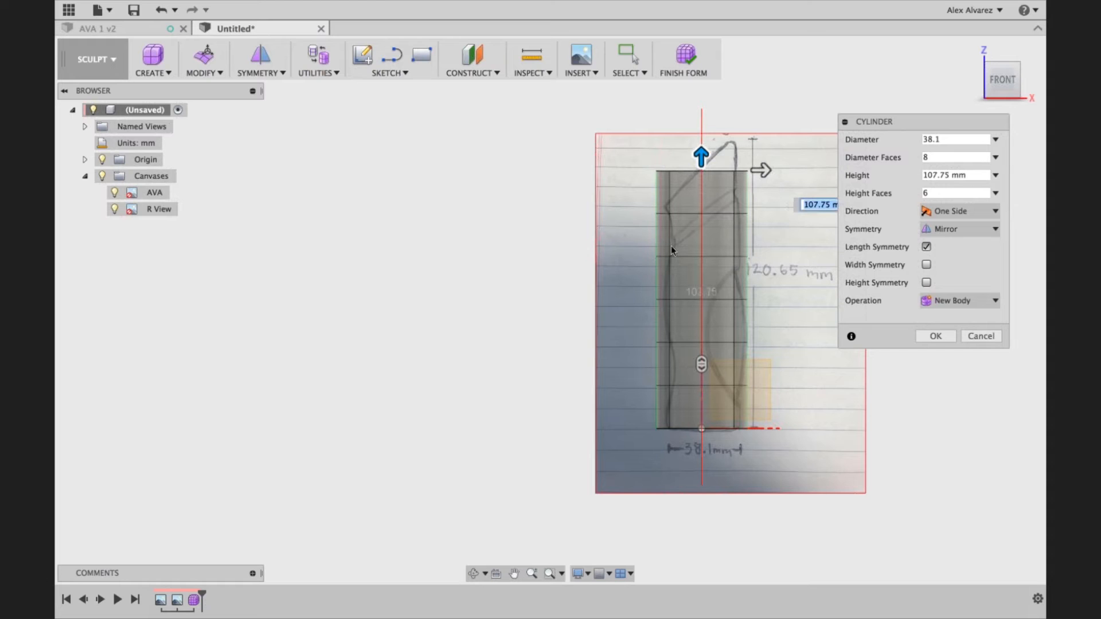
{"action": "middle_click_drag", "start_coordinate": [652, 230], "coordinate": [663, 233], "text": "shift"}
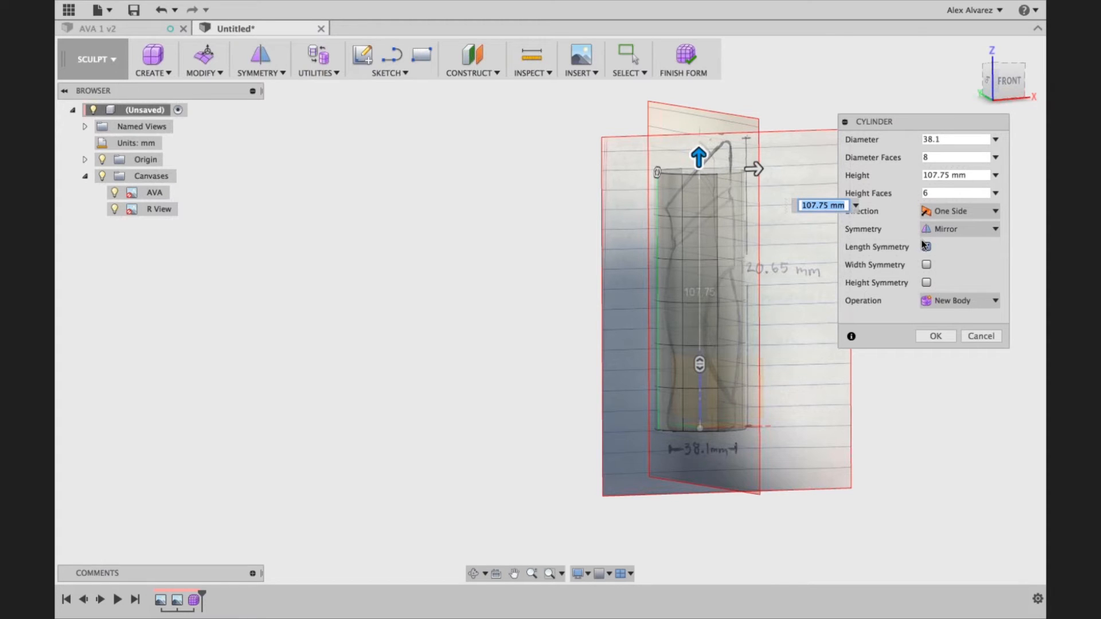
{"action": "scroll", "coordinate": [680, 197], "scroll_direction": "up", "scroll_amount": 5}
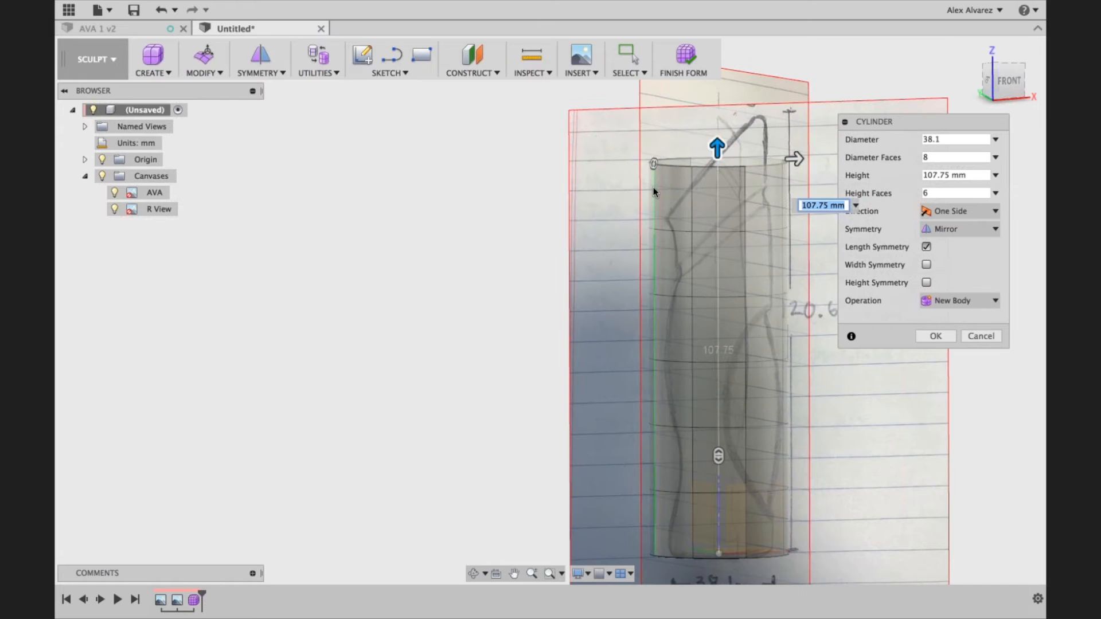
{"action": "middle_click_drag", "start_coordinate": [653, 389], "coordinate": [726, 398], "text": "shift"}
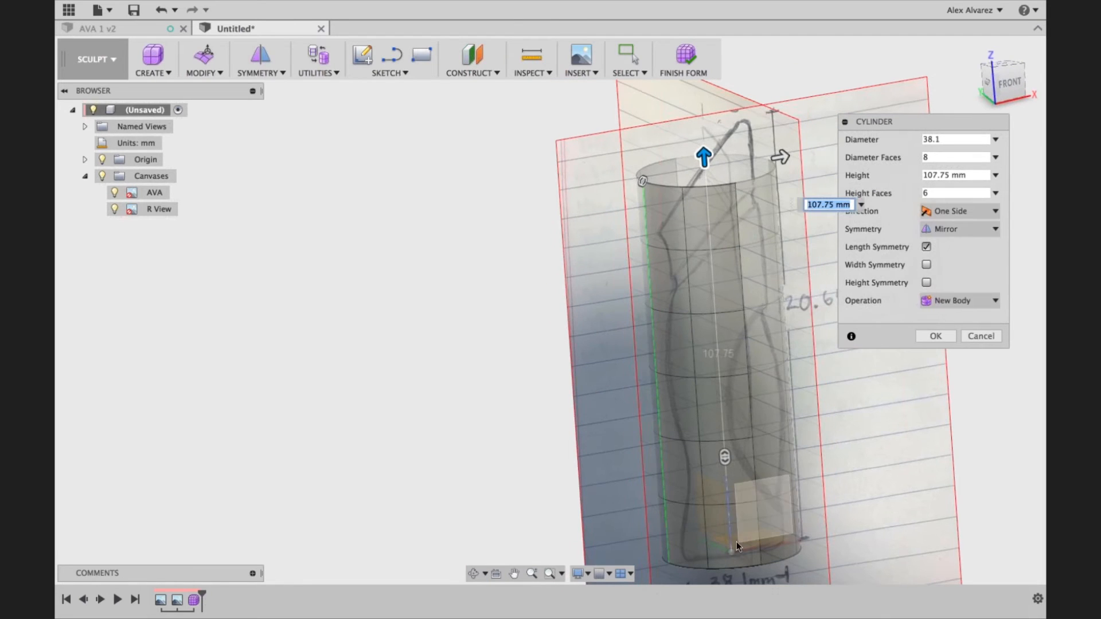
{"action": "middle_click_drag", "start_coordinate": [707, 495], "coordinate": [637, 487], "text": "shift"}
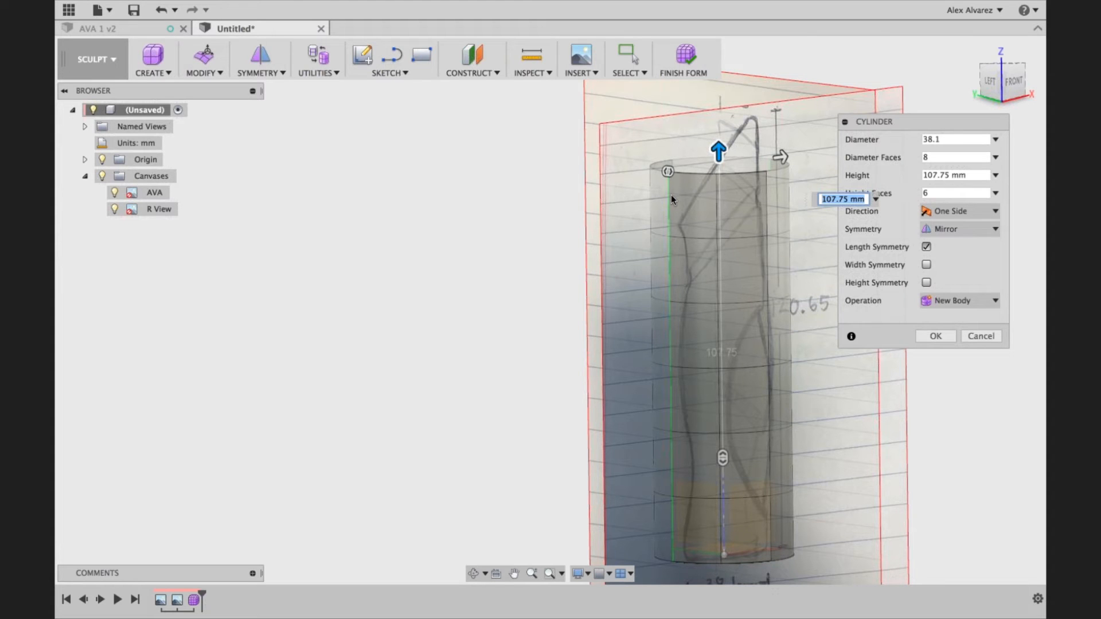
{"action": "middle_click_drag", "start_coordinate": [666, 194], "coordinate": [629, 191], "text": "shift"}
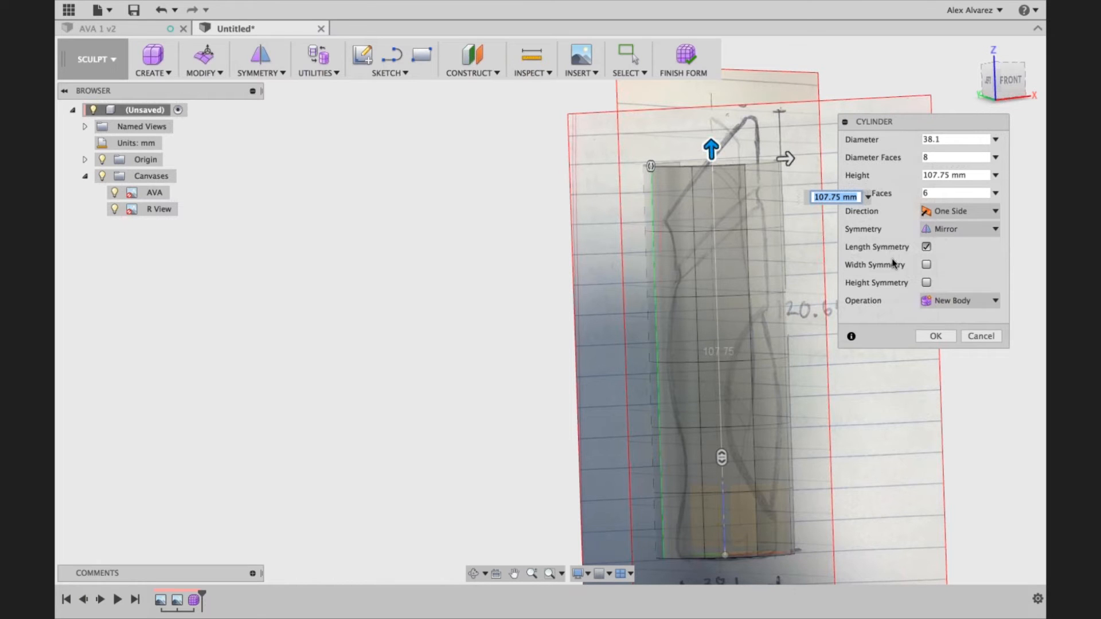
{"action": "left_click", "coordinate": [929, 336]}
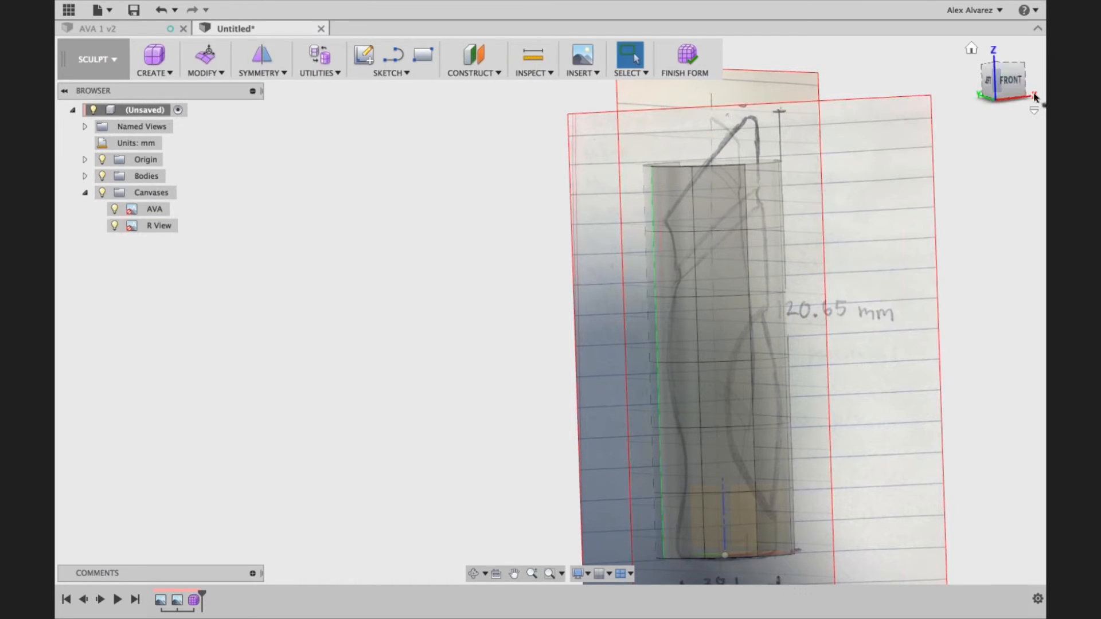
Step: In the front view, edit the form and rotate the cylinder's top edge loop to match the sketch's slanted top
{"action": "left_click", "coordinate": [989, 95]}
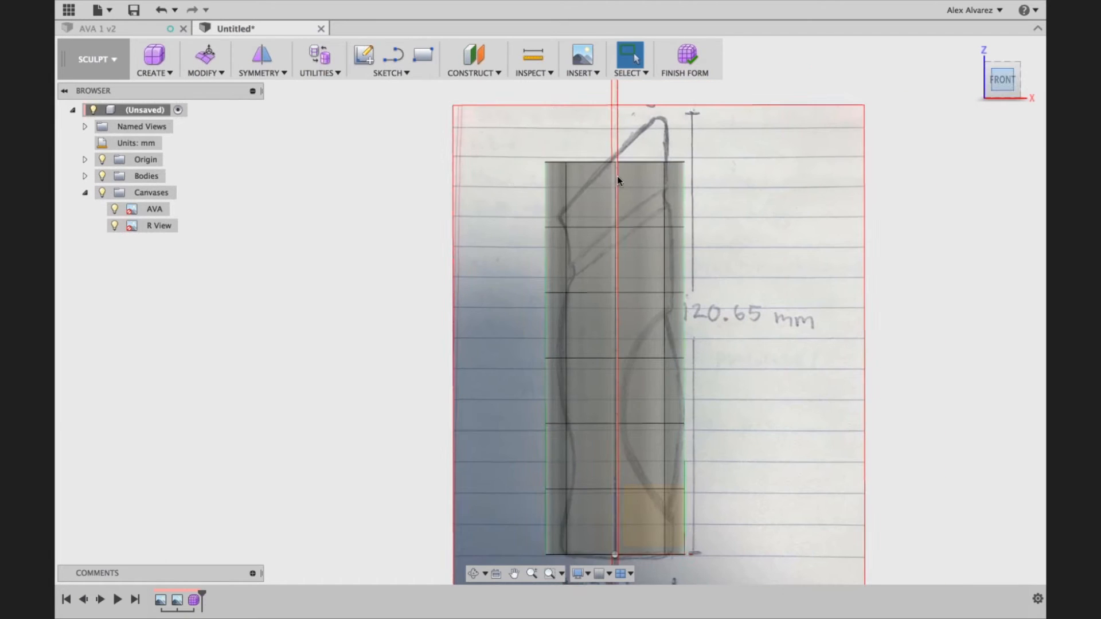
{"action": "right_click", "coordinate": [400, 180]}
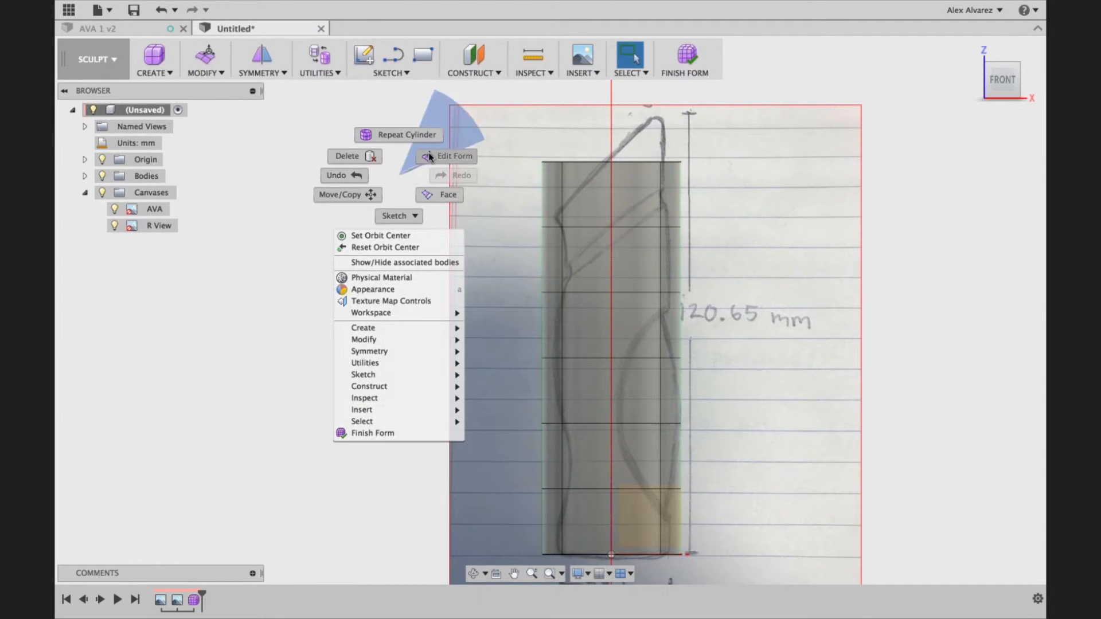
{"action": "left_click", "coordinate": [428, 156]}
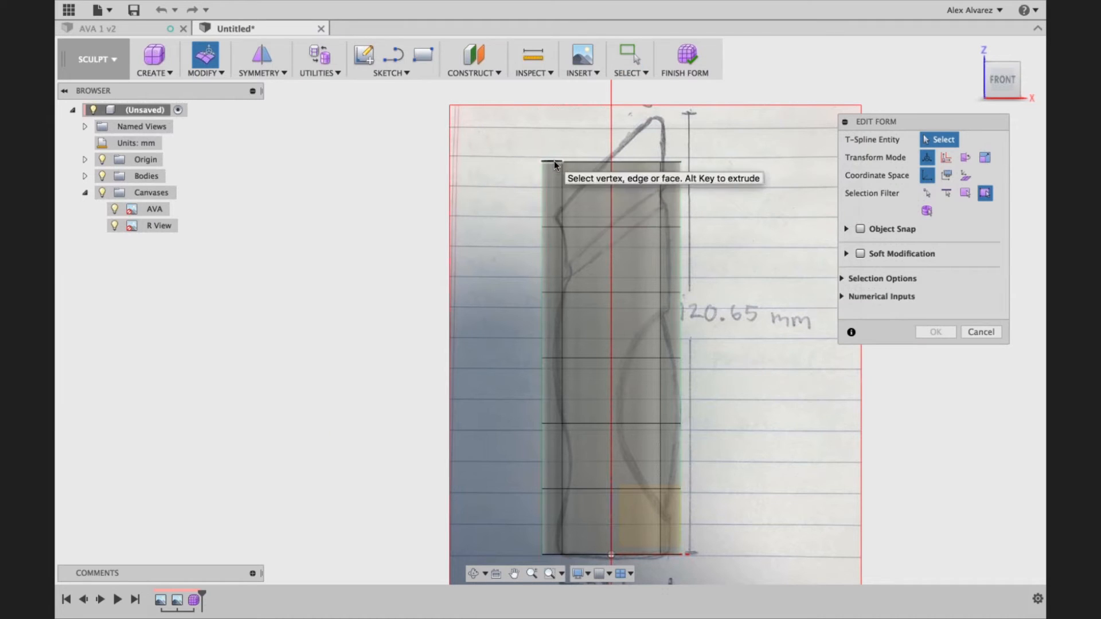
{"action": "double_click", "coordinate": [554, 162]}
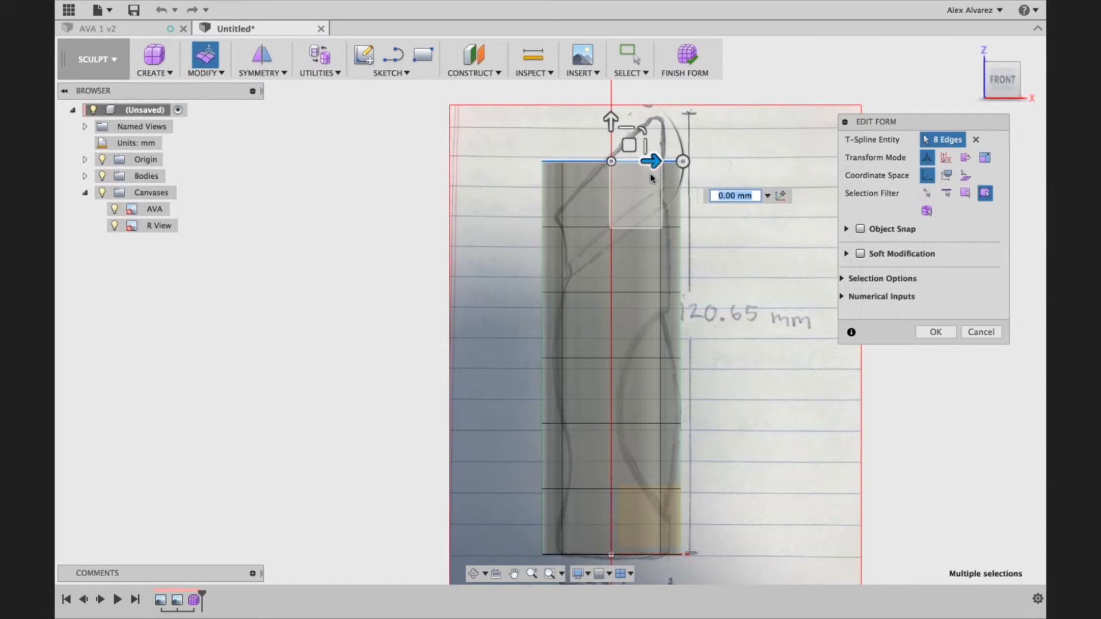
{"action": "left_click_drag", "start_coordinate": [683, 161], "coordinate": [653, 121]}
{"action": "scroll", "coordinate": [589, 188], "scroll_direction": "up", "scroll_amount": 2}
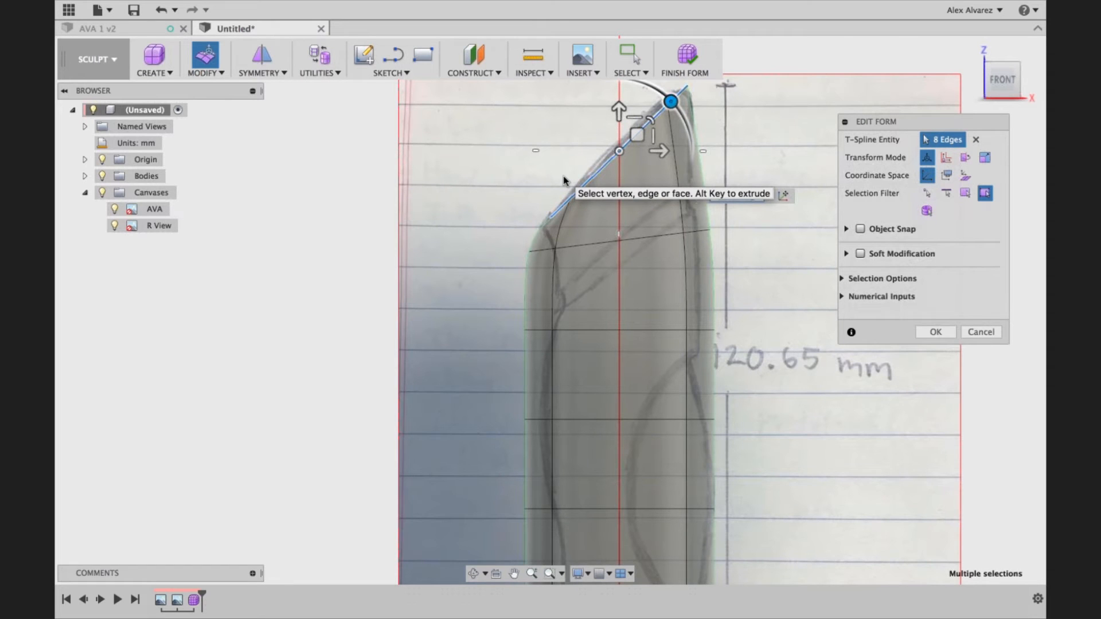
{"action": "left_click", "coordinate": [740, 278]}
Step: Rotate the left edge just below the slanted rim and shift it about 0.35 mm to follow the sketched outline
{"action": "scroll", "coordinate": [547, 217], "scroll_direction": "up", "scroll_amount": 2}
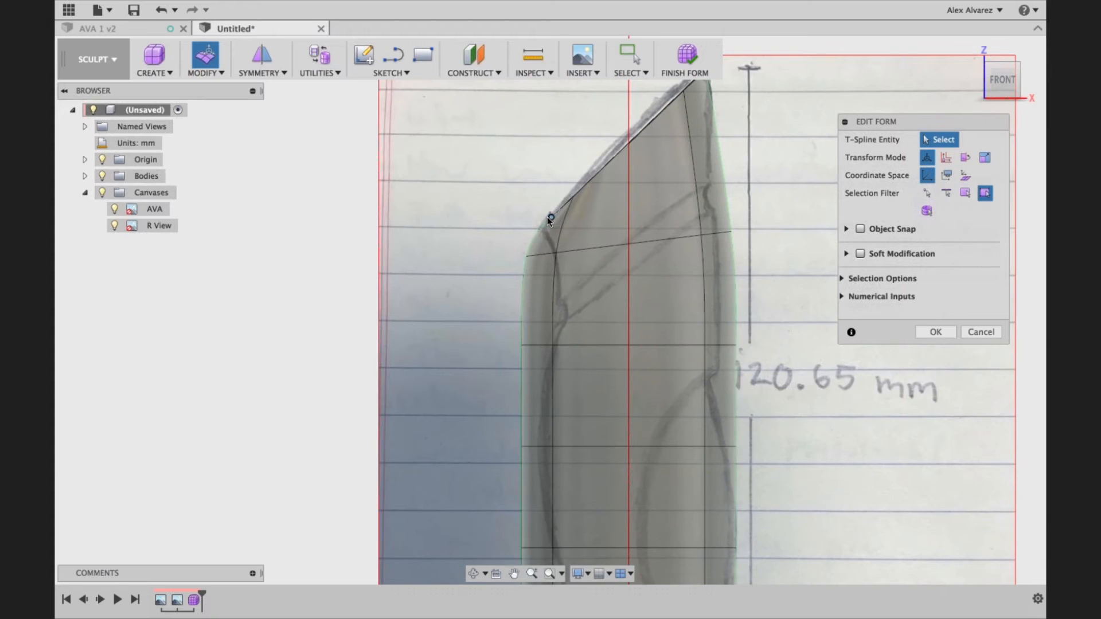
{"action": "scroll", "coordinate": [548, 217], "scroll_direction": "up", "scroll_amount": 1}
{"action": "left_click", "coordinate": [533, 235]}
{"action": "left_click_drag", "start_coordinate": [606, 244], "coordinate": [506, 182]}
{"action": "left_click_drag", "start_coordinate": [580, 236], "coordinate": [583, 238]}
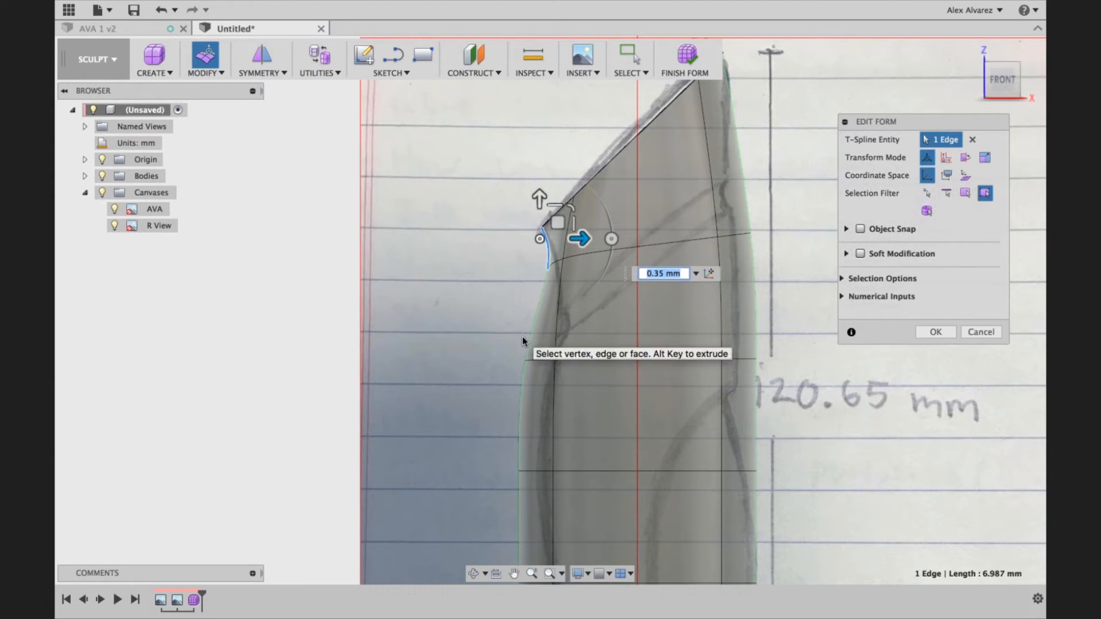
Step: Move the left side face below that edge inward by about 1.75 mm towards the sketch outline
{"action": "left_click", "coordinate": [539, 325]}
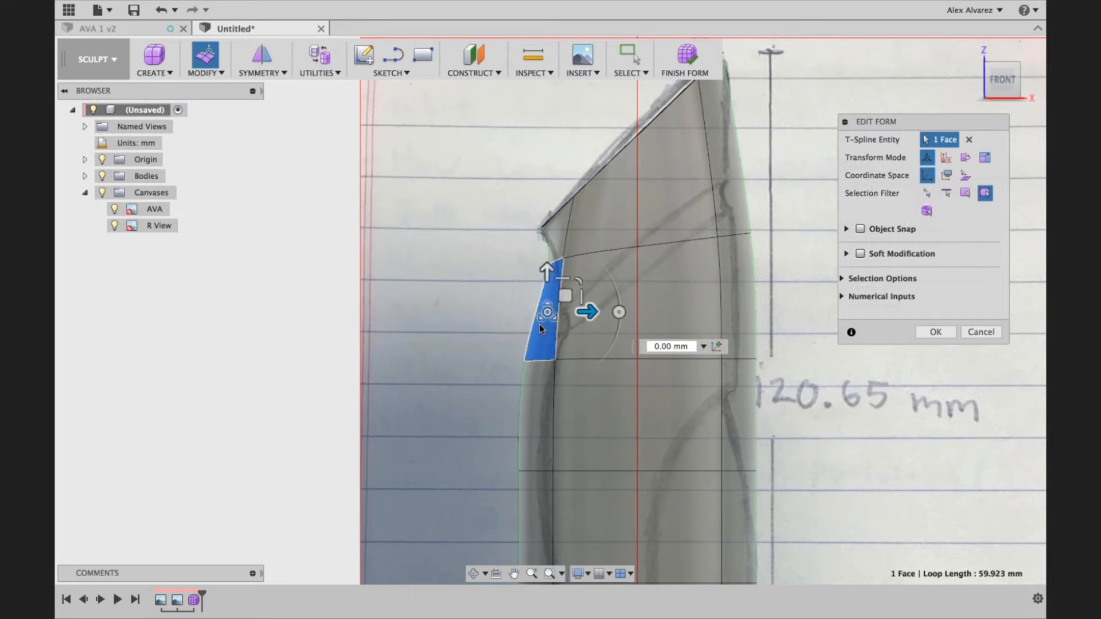
{"action": "left_click_drag", "start_coordinate": [590, 311], "coordinate": [598, 312]}
{"action": "scroll", "coordinate": [483, 326], "scroll_direction": "down", "scroll_amount": 3}
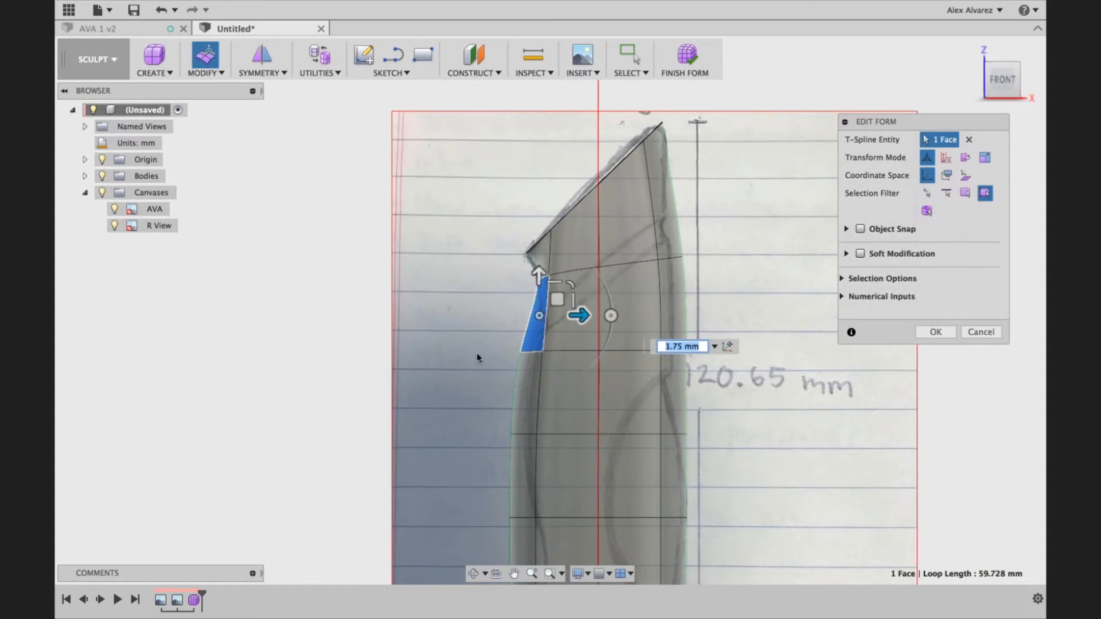
Step: Reshape the cylinder's lower left edge inward to follow the waist of the sketched outline
{"action": "middle_click_drag", "start_coordinate": [443, 323], "coordinate": [446, 196]}
{"action": "middle_click_drag", "start_coordinate": [477, 357], "coordinate": [468, 272]}
{"action": "left_click", "coordinate": [470, 276]}
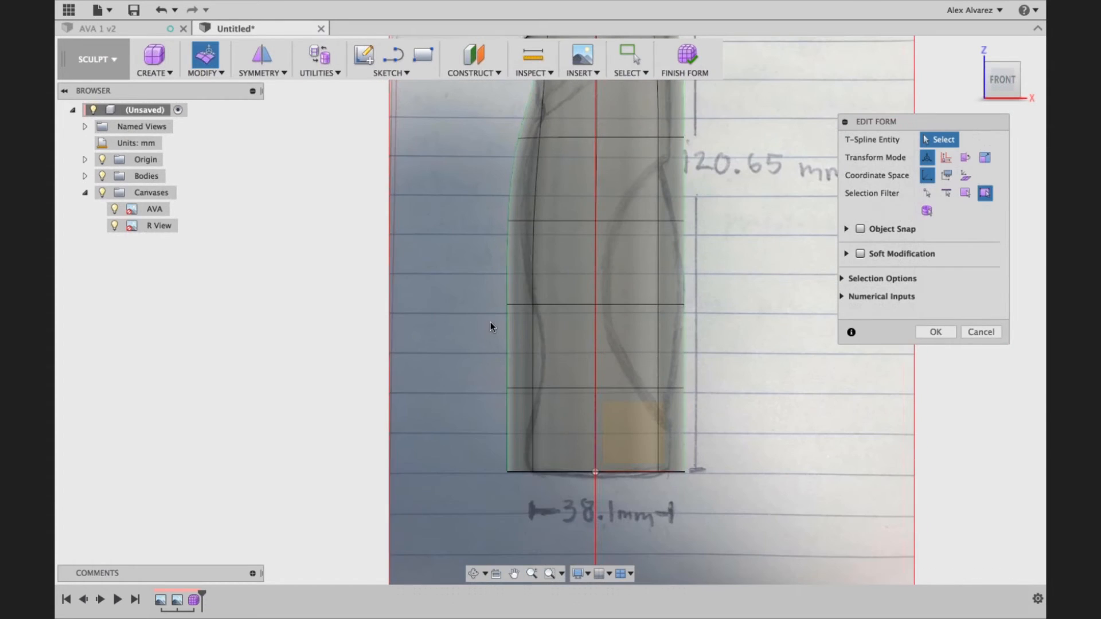
{"action": "left_click", "coordinate": [507, 330]}
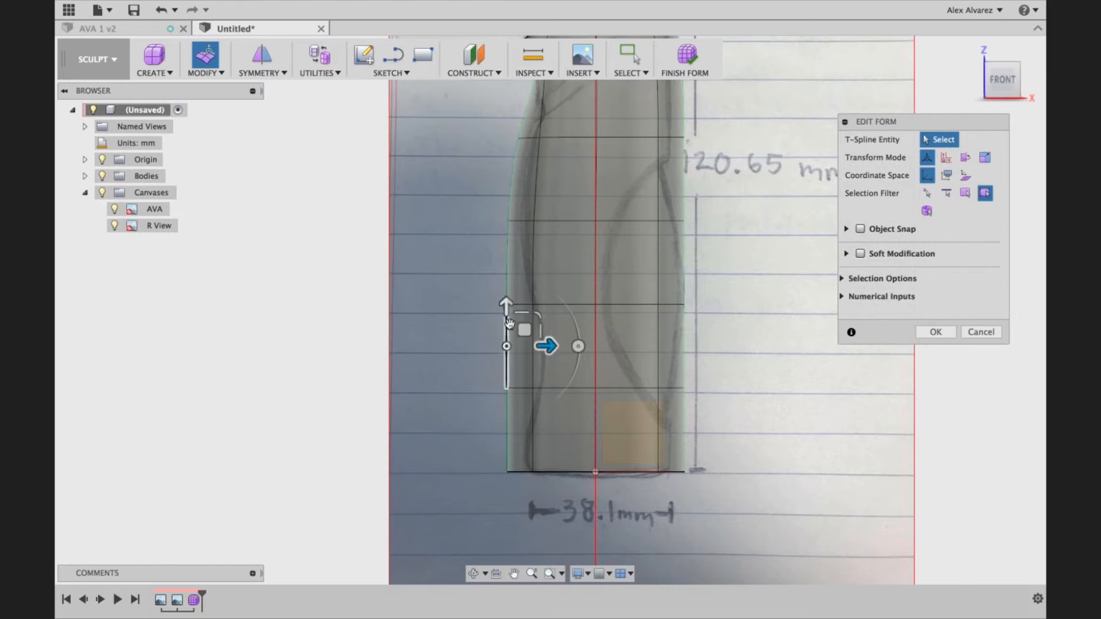
{"action": "left_click_drag", "start_coordinate": [578, 344], "coordinate": [617, 381]}
{"action": "left_click", "coordinate": [453, 253]}
Step: Reposition the two left side faces above the waist to match the sketched bulge, rotating them about 4 degrees
{"action": "left_click", "coordinate": [535, 204]}
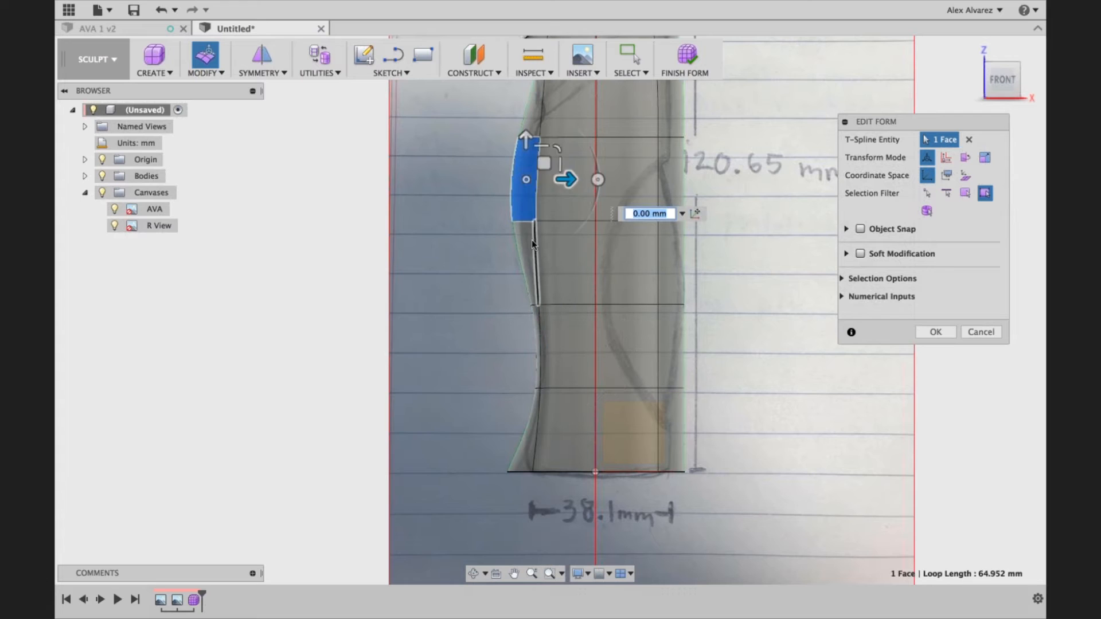
{"action": "left_click", "coordinate": [525, 236], "text": "shift"}
{"action": "left_click_drag", "start_coordinate": [571, 224], "coordinate": [604, 230]}
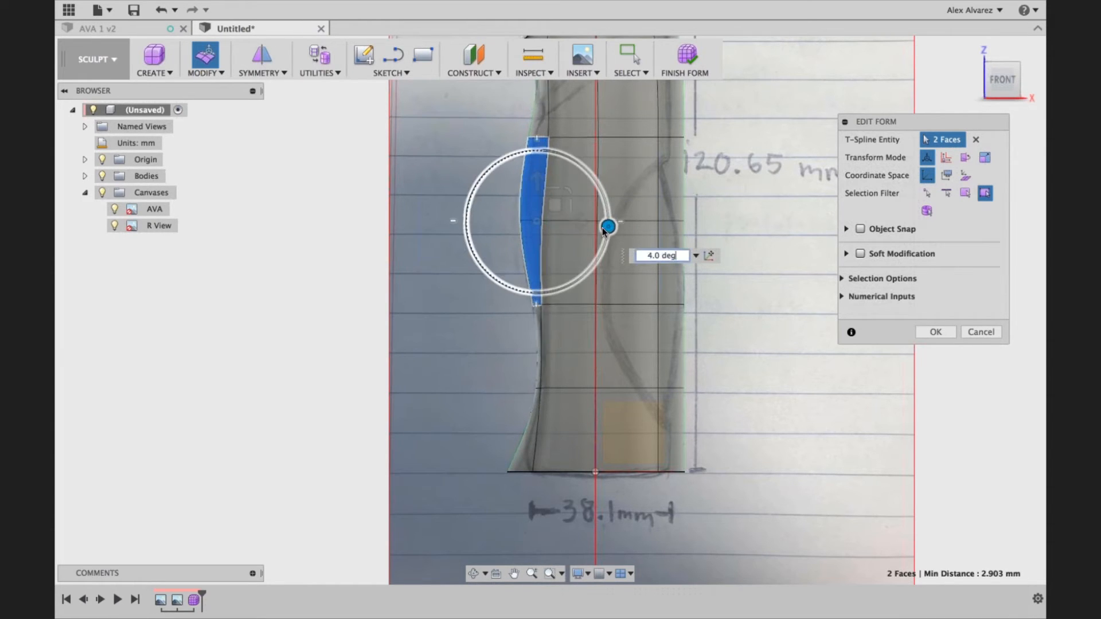
{"action": "left_click", "coordinate": [462, 250]}
Step: Rotate the upper right edge below the tip and move it inward onto the sketched outline
{"action": "scroll", "coordinate": [557, 225], "scroll_direction": "down", "scroll_amount": 4}
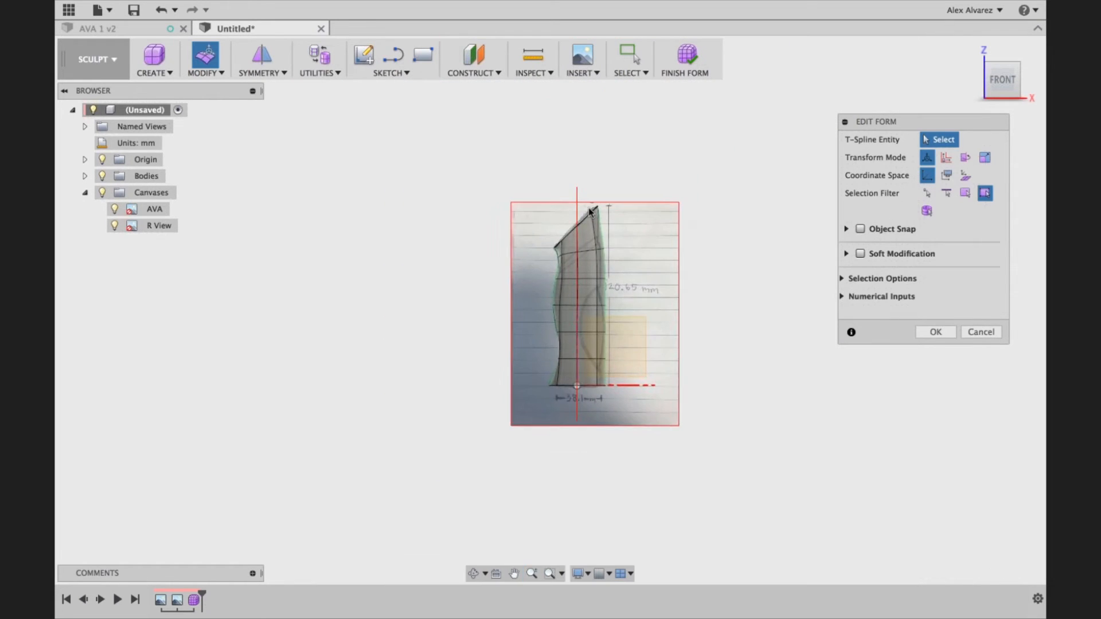
{"action": "scroll", "coordinate": [594, 230], "scroll_direction": "up", "scroll_amount": 3}
{"action": "scroll", "coordinate": [628, 242], "scroll_direction": "up", "scroll_amount": 2}
{"action": "scroll", "coordinate": [628, 242], "scroll_direction": "up", "scroll_amount": 1}
{"action": "left_click", "coordinate": [628, 242]}
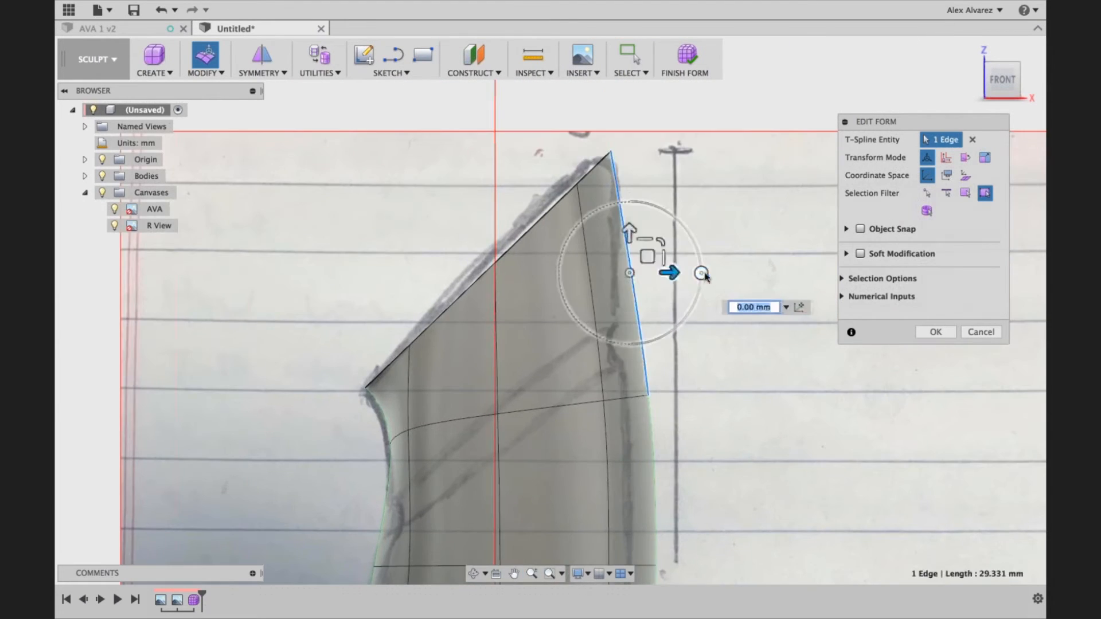
{"action": "left_click_drag", "start_coordinate": [703, 275], "coordinate": [691, 292]}
{"action": "left_click_drag", "start_coordinate": [669, 273], "coordinate": [647, 273]}
{"action": "scroll", "coordinate": [697, 288], "scroll_direction": "down", "scroll_amount": 3}
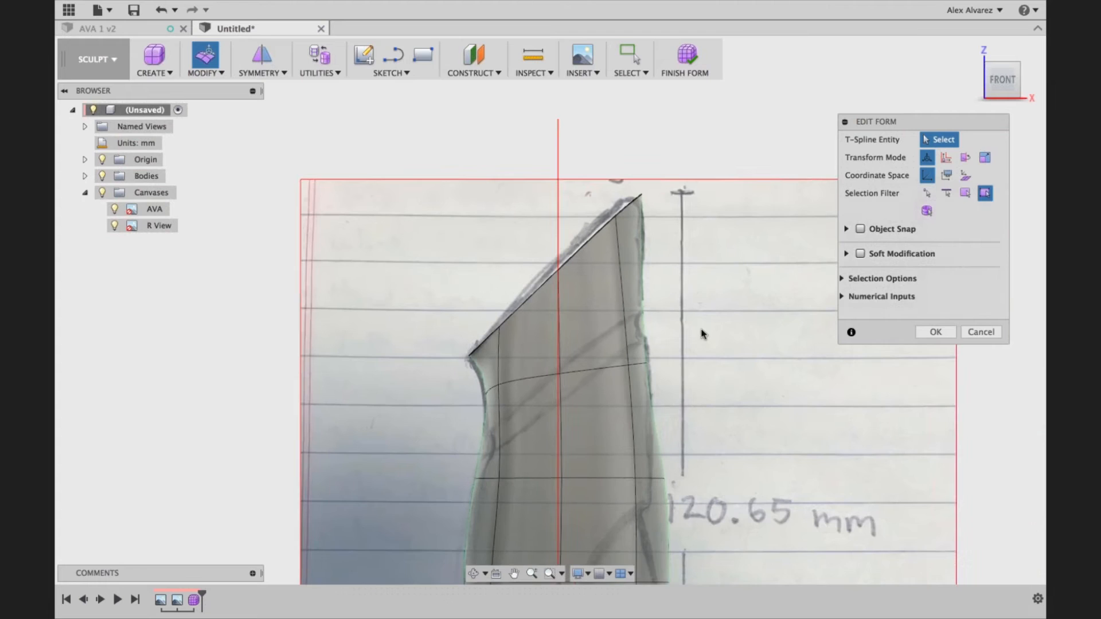
Step: Move the right side face below the top section inward to match the sketched outline
{"action": "left_click", "coordinate": [649, 290]}
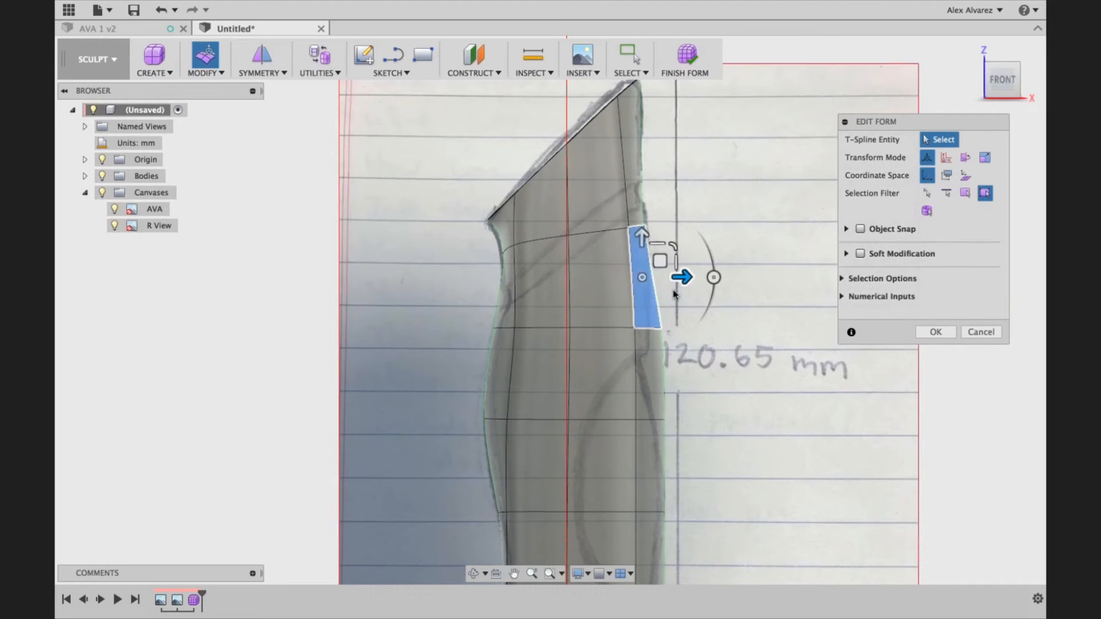
{"action": "left_click_drag", "start_coordinate": [706, 281], "coordinate": [682, 279]}
{"action": "left_click", "coordinate": [707, 267]}
{"action": "scroll", "coordinate": [707, 269], "scroll_direction": "down", "scroll_amount": 3}
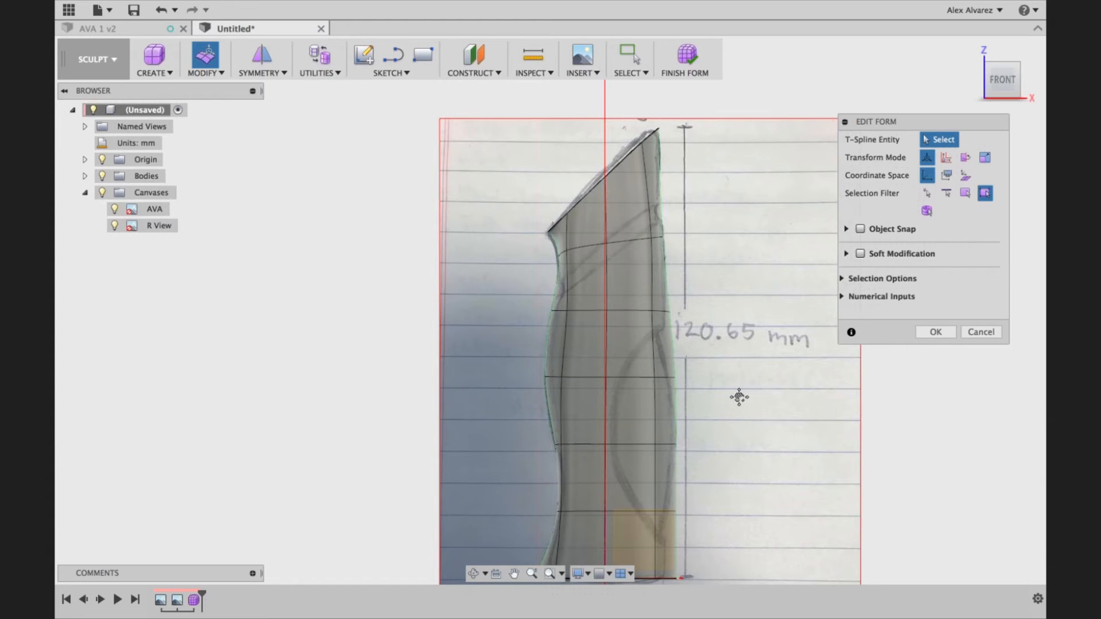
{"action": "middle_click_drag", "start_coordinate": [740, 398], "coordinate": [729, 307]}
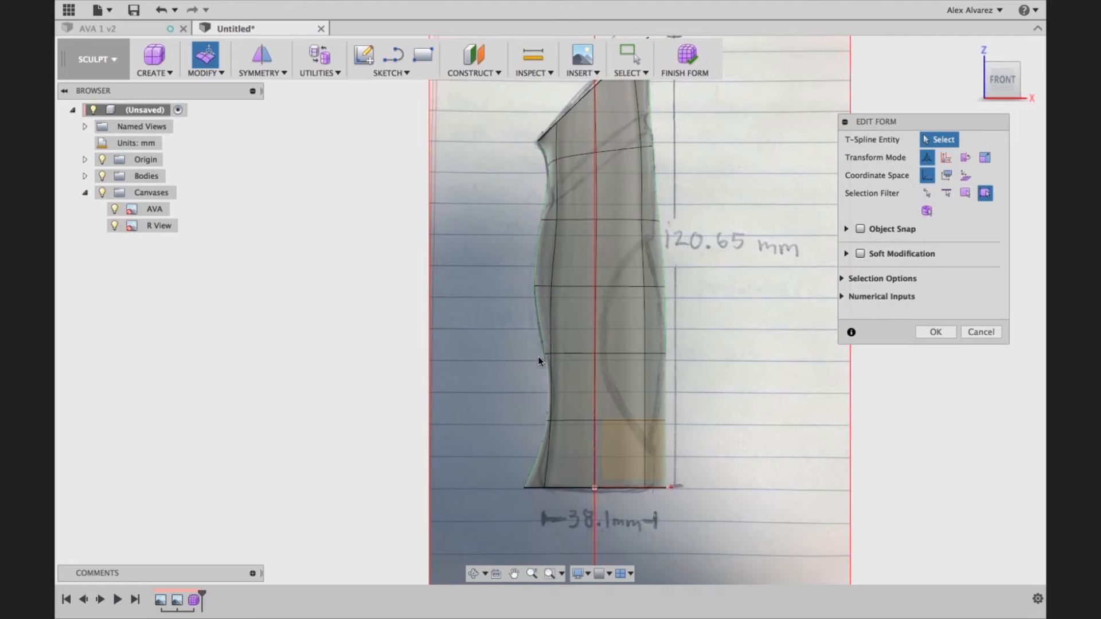
Step: Switch to the AVA 1 v2 design and examine its body from the right and front views
{"action": "left_click", "coordinate": [124, 26]}
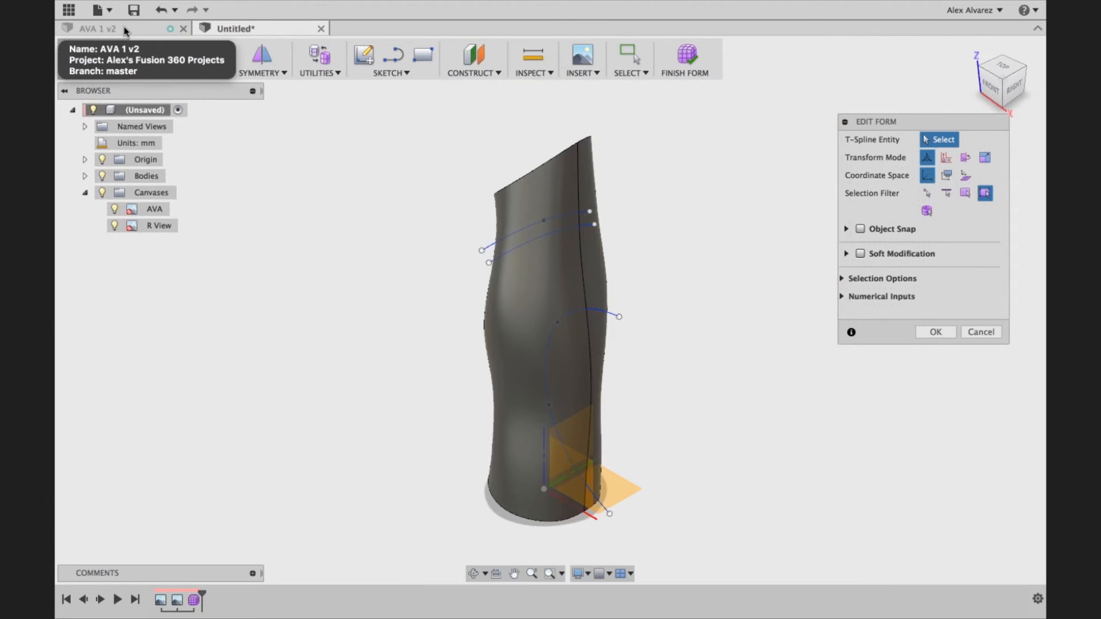
{"action": "mouse_move", "coordinate": [672, 225]}
{"action": "middle_mouse_down", "text": "shift"}
{"action": "mouse_move", "coordinate": [694, 224]}
{"action": "mouse_move", "coordinate": [654, 226]}
{"action": "middle_mouse_up", "text": "shift"}
{"action": "left_click", "coordinate": [1012, 89]}
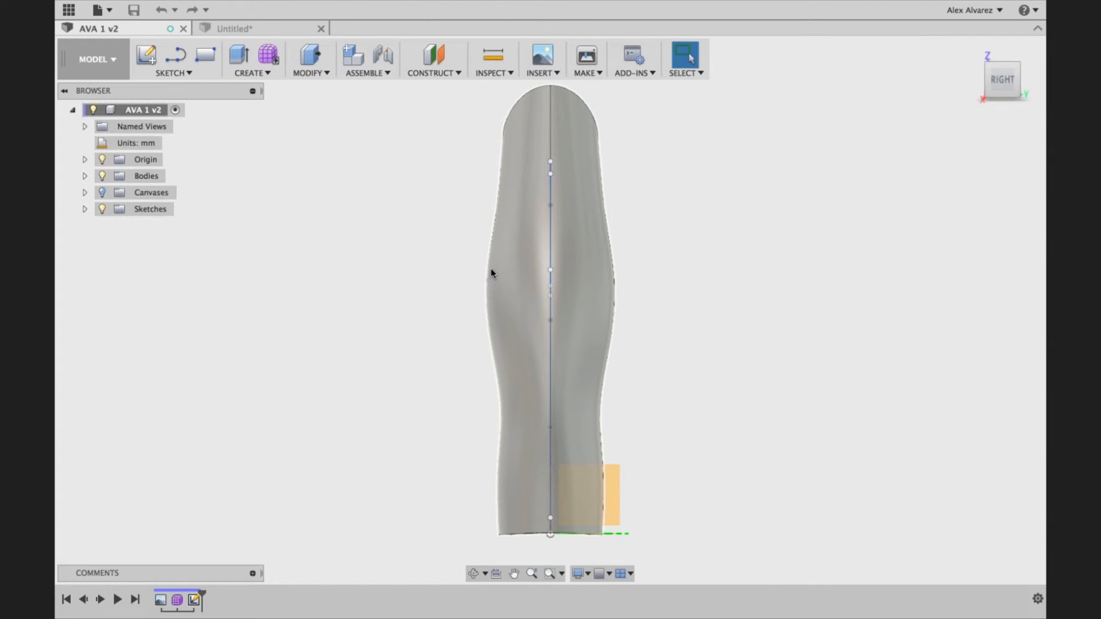
{"action": "middle_click_drag", "start_coordinate": [460, 265], "coordinate": [559, 237], "text": "shift"}
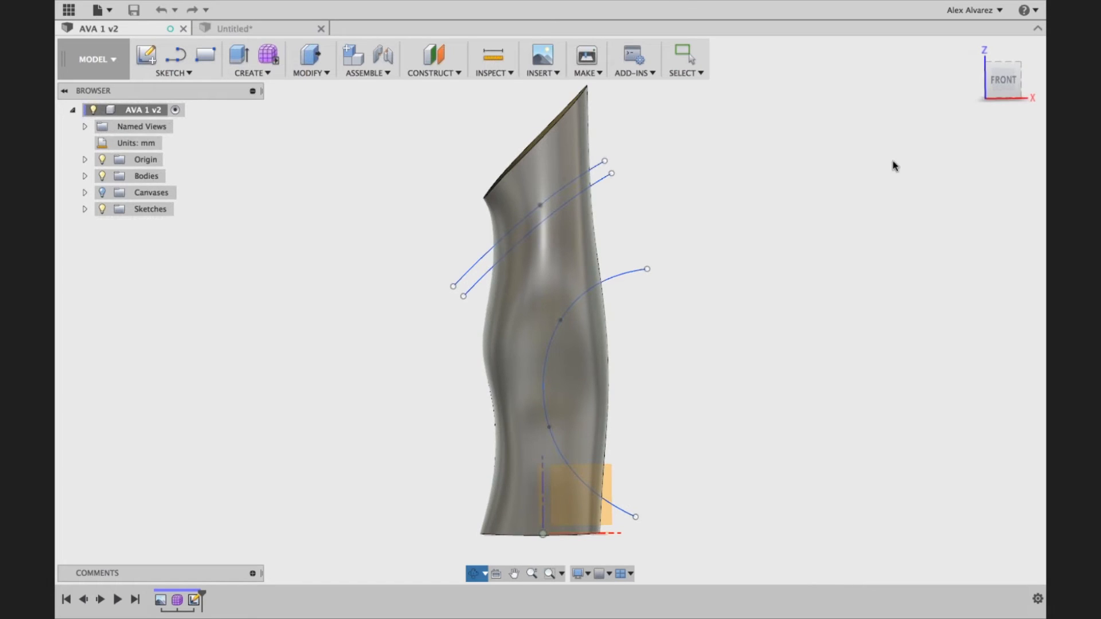
{"action": "left_click", "coordinate": [1006, 84]}
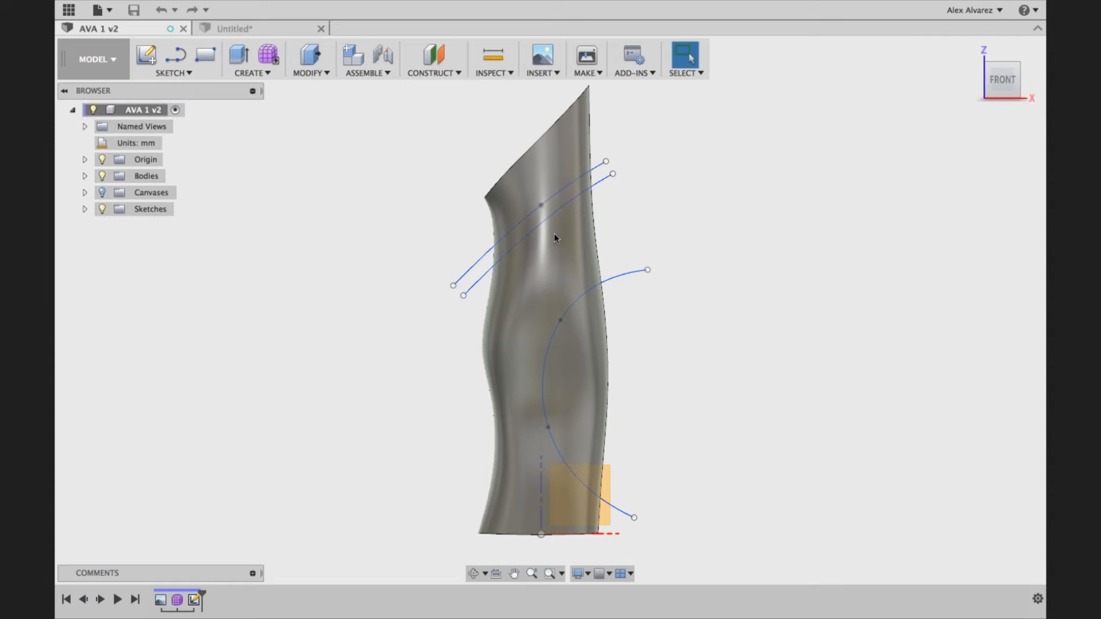
Step: Show the design's canvases and compare the sculpted body with the hand-drawn outline
{"action": "left_click", "coordinate": [102, 193]}
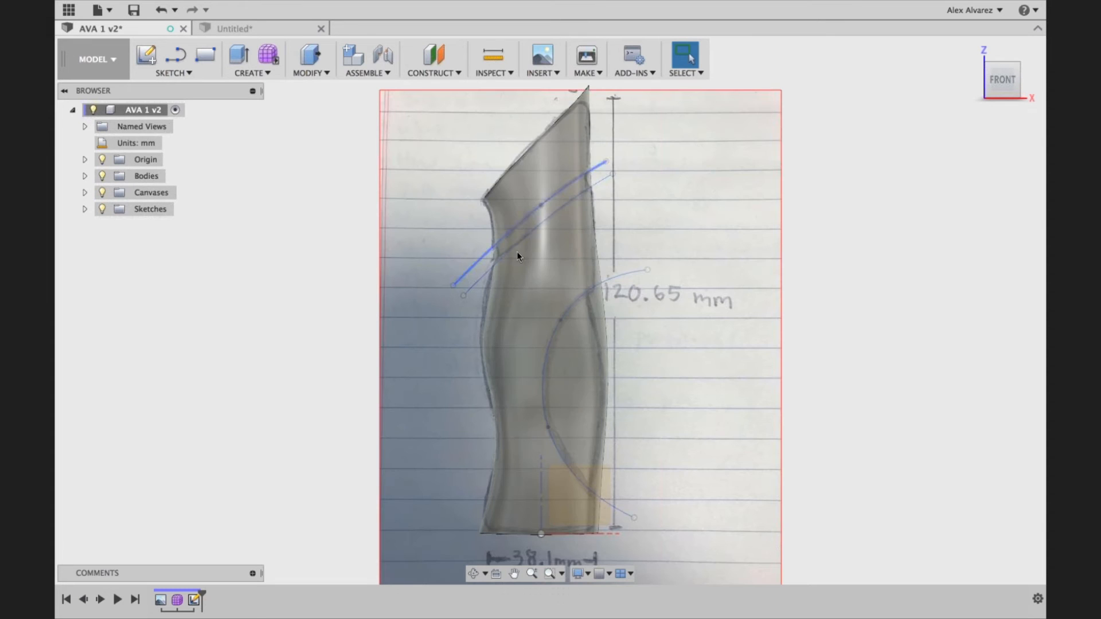
{"action": "middle_click_drag", "start_coordinate": [679, 204], "coordinate": [672, 217], "text": "shift"}
{"action": "mouse_move", "coordinate": [305, 214]}
{"action": "middle_mouse_down", "text": "shift"}
{"action": "mouse_move", "coordinate": [315, 205]}
{"action": "mouse_move", "coordinate": [305, 207]}
{"action": "middle_mouse_up", "text": "shift"}
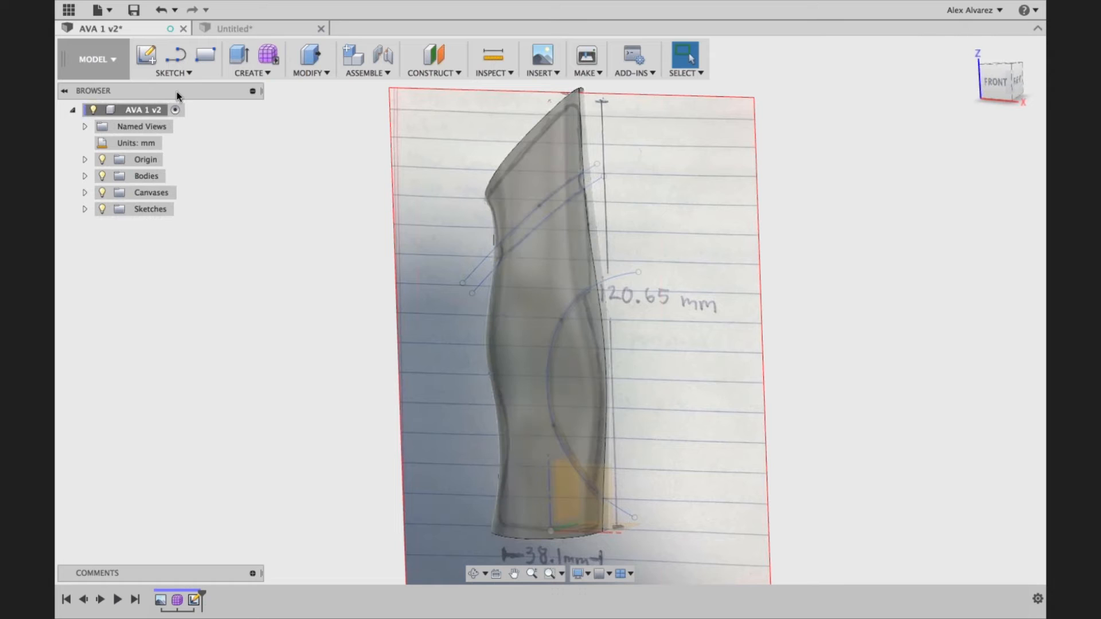
Step: Split the surface body along the XZ origin plane in the Patch workspace and expand the list of bodies
{"action": "left_click", "coordinate": [115, 67]}
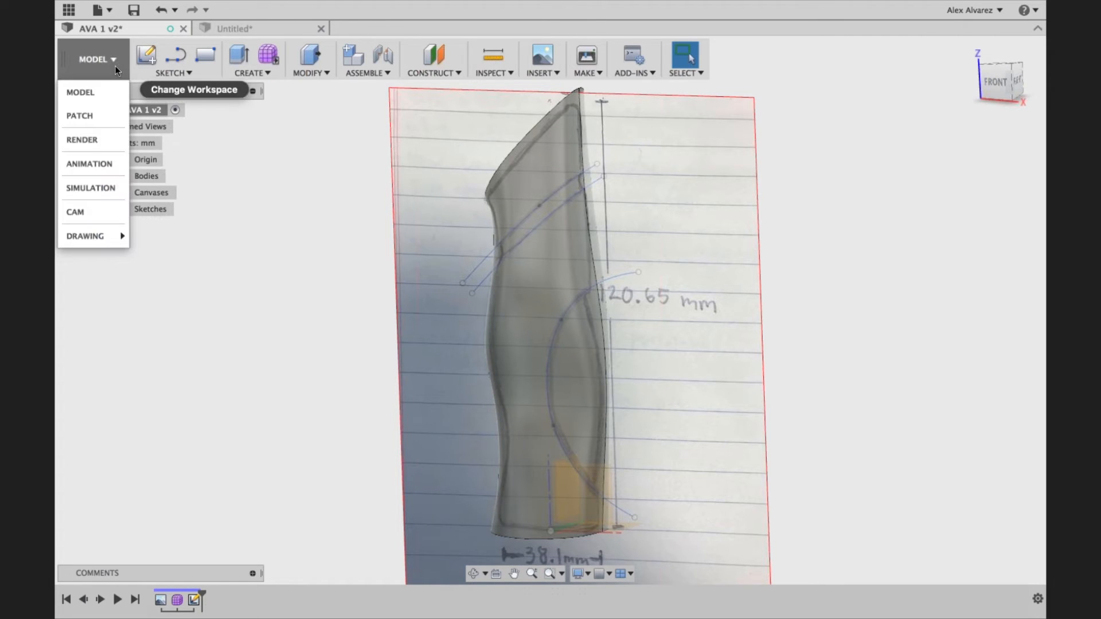
{"action": "left_click", "coordinate": [102, 114]}
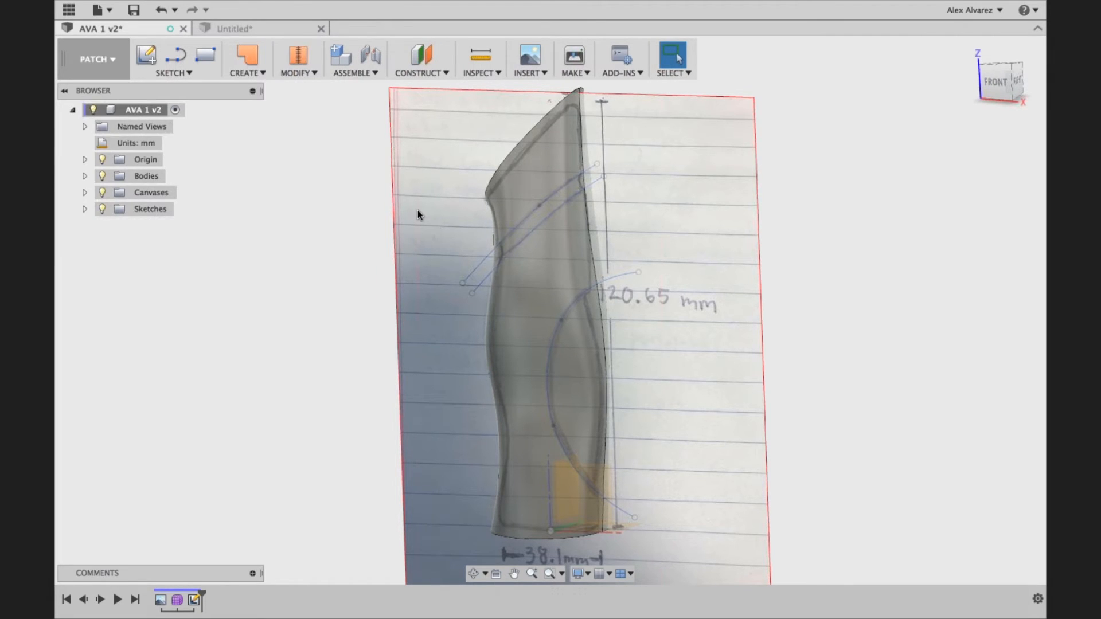
{"action": "left_click", "coordinate": [299, 74]}
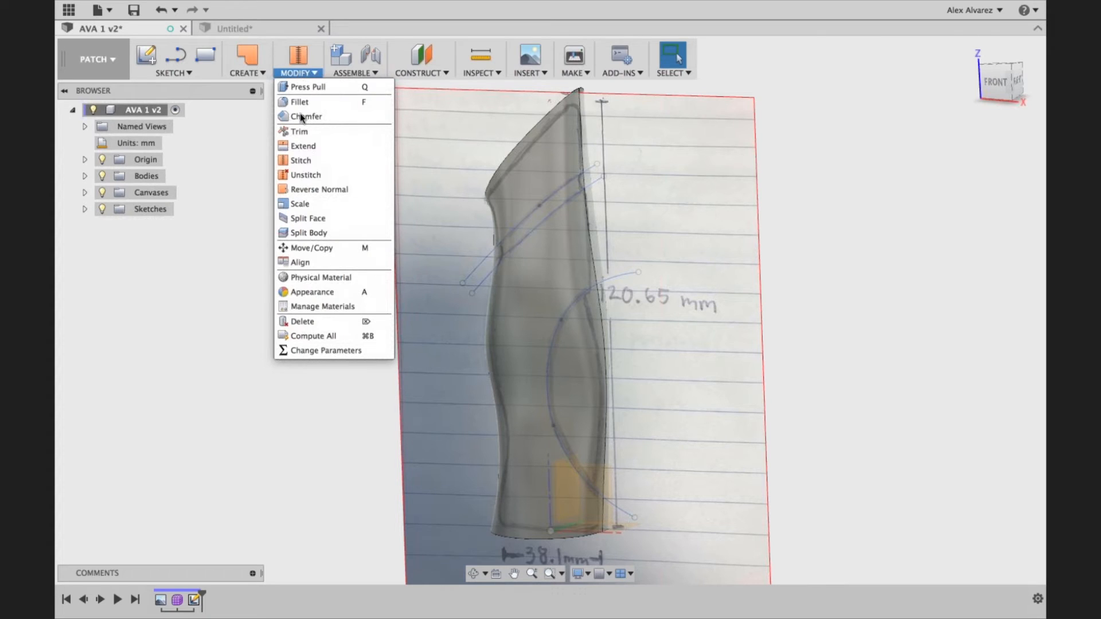
{"action": "left_click", "coordinate": [311, 231]}
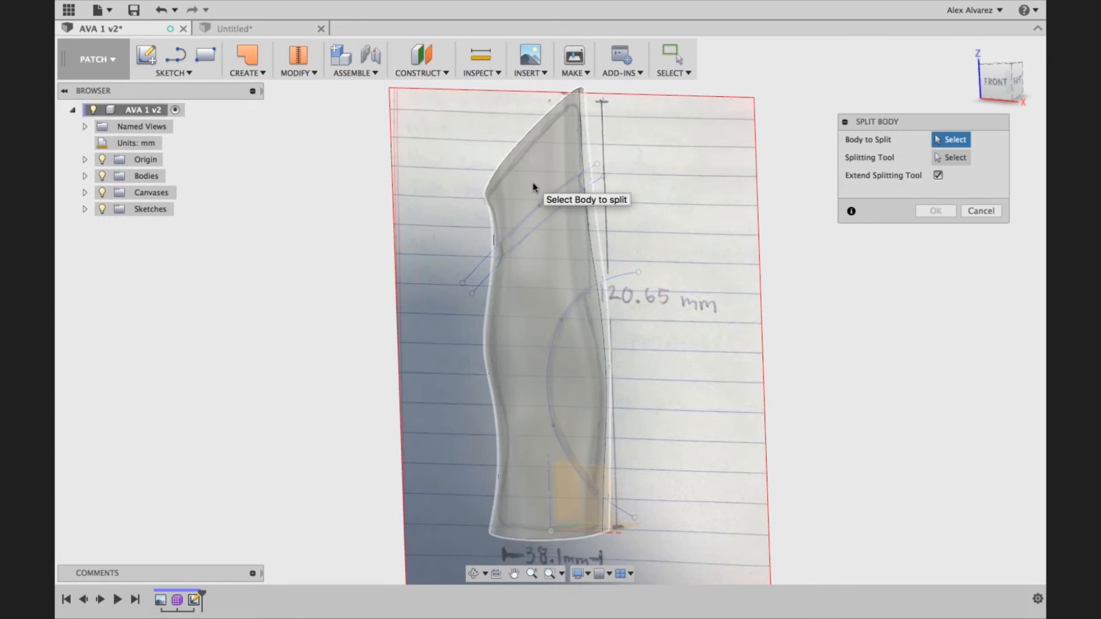
{"action": "left_click", "coordinate": [533, 185]}
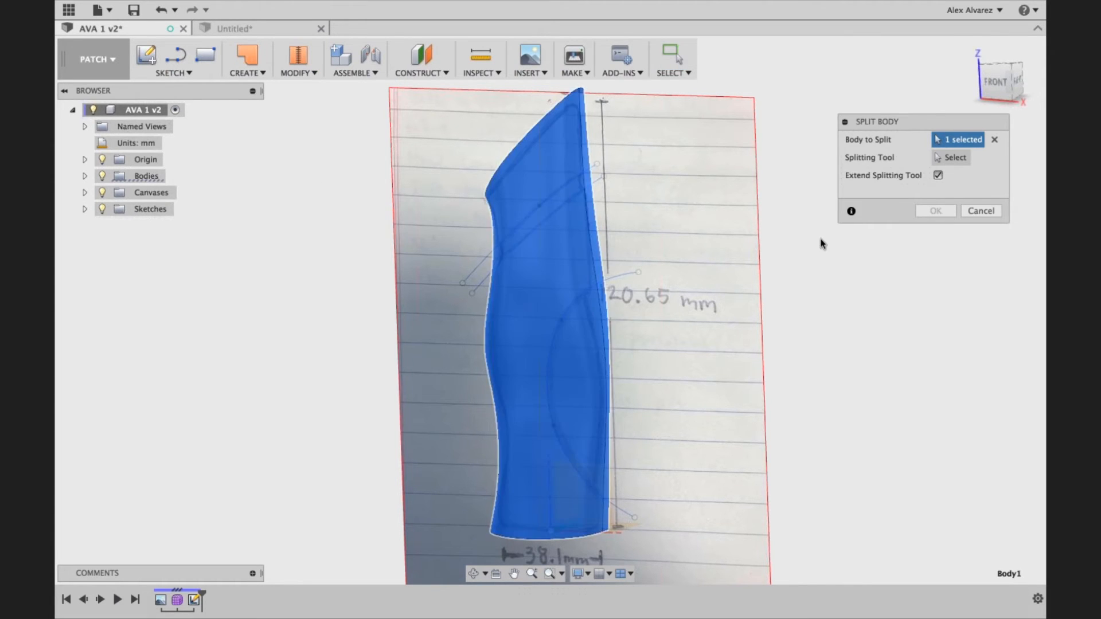
{"action": "left_click", "coordinate": [936, 155]}
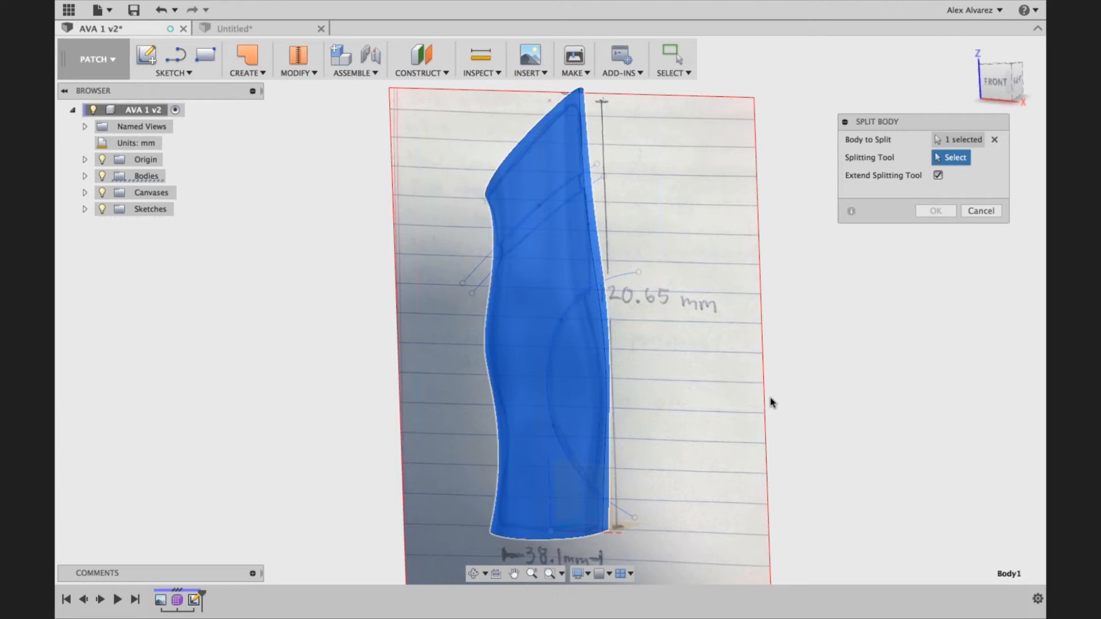
{"action": "scroll", "coordinate": [651, 497], "scroll_direction": "down", "scroll_amount": 3}
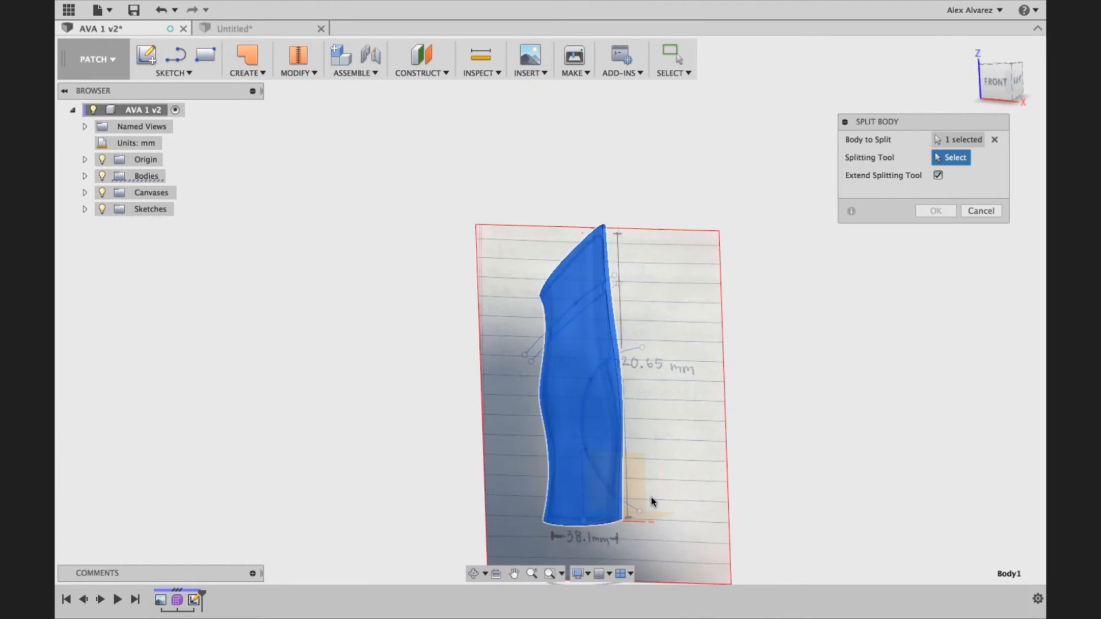
{"action": "left_click", "coordinate": [638, 467]}
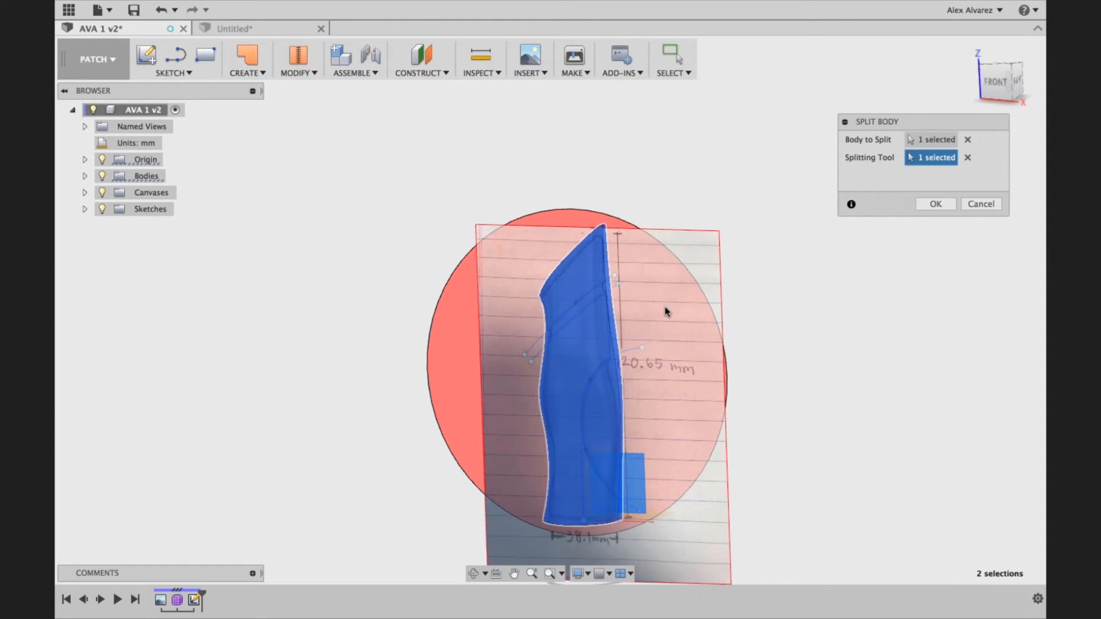
{"action": "left_click", "coordinate": [941, 208]}
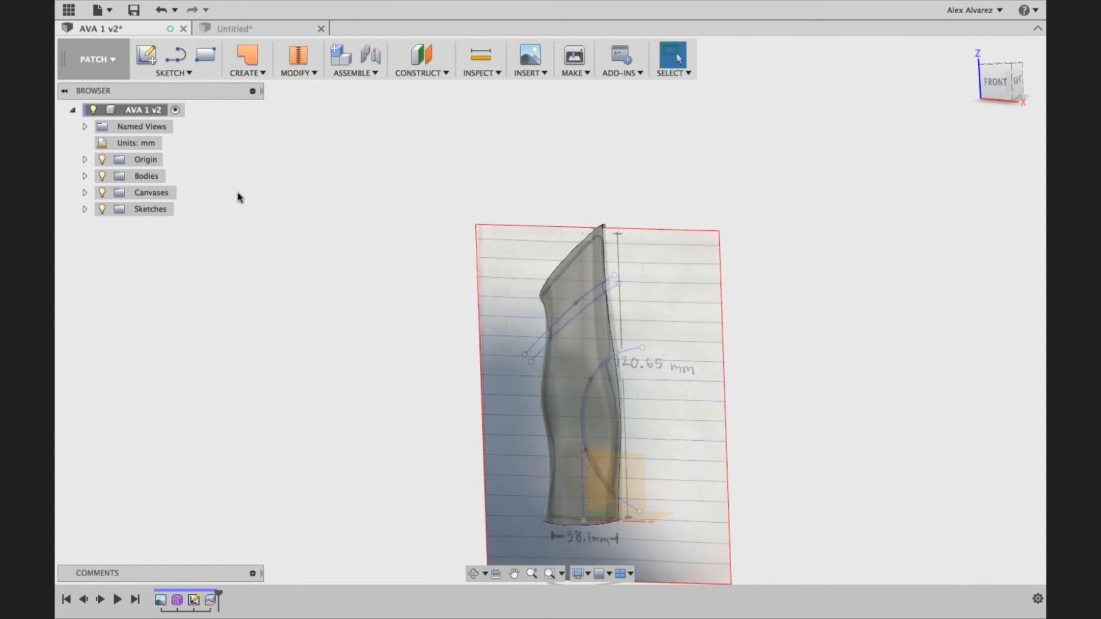
{"action": "left_click", "coordinate": [84, 177]}
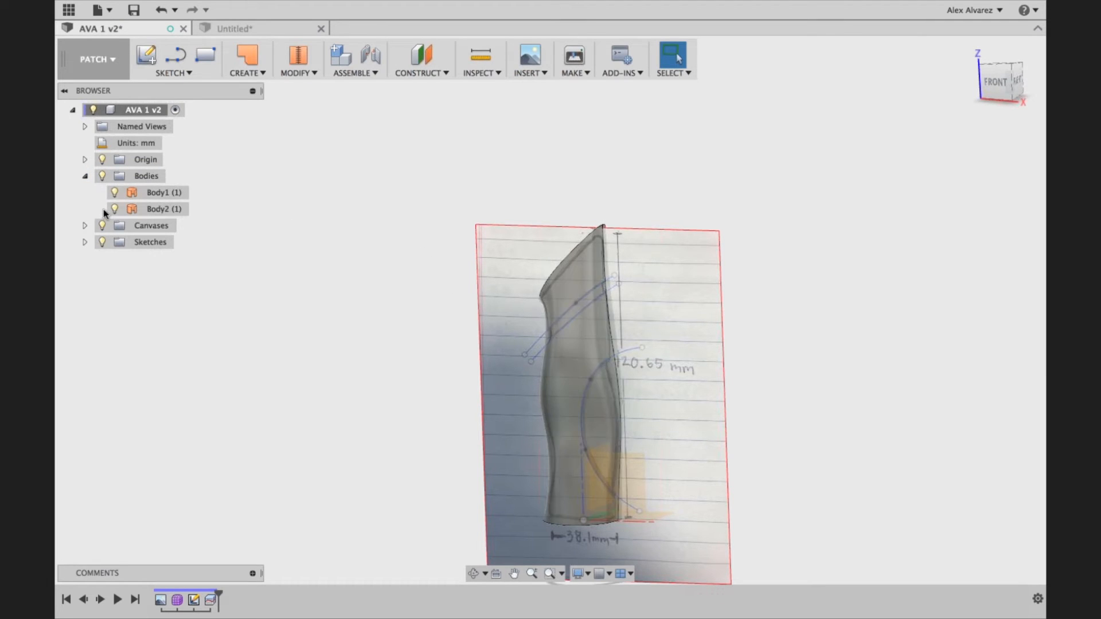
Step: Hide the rear half of the split body and compare the remaining half with the canvas from the front
{"action": "middle_click_drag", "start_coordinate": [720, 300], "coordinate": [659, 303], "text": "shift"}
{"action": "left_click_drag", "start_coordinate": [658, 303], "coordinate": [684, 300]}
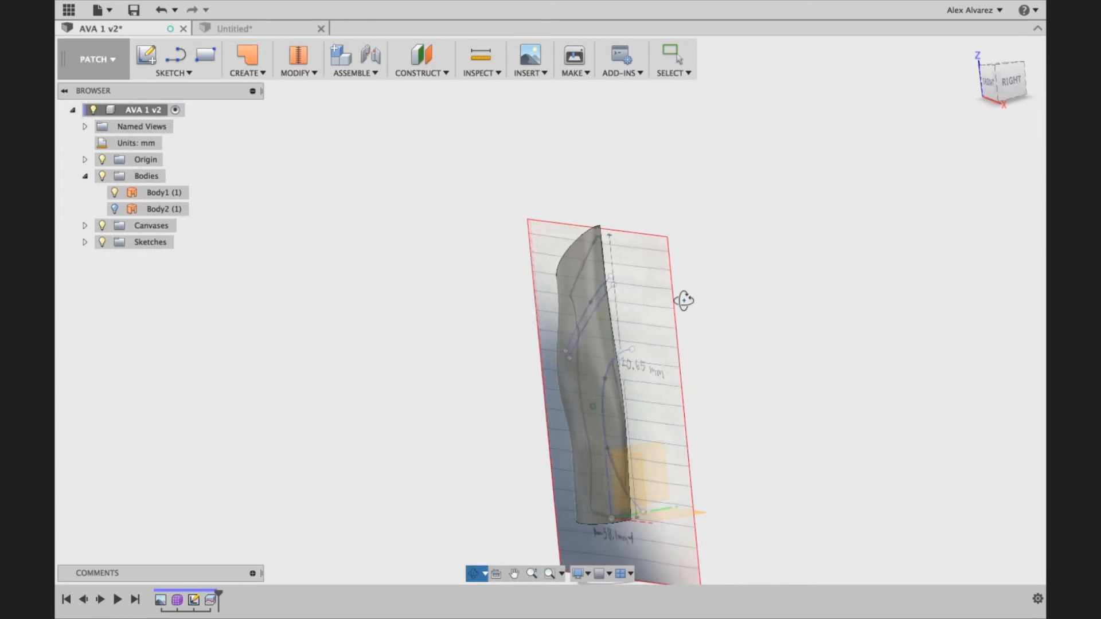
{"action": "left_click", "coordinate": [996, 81]}
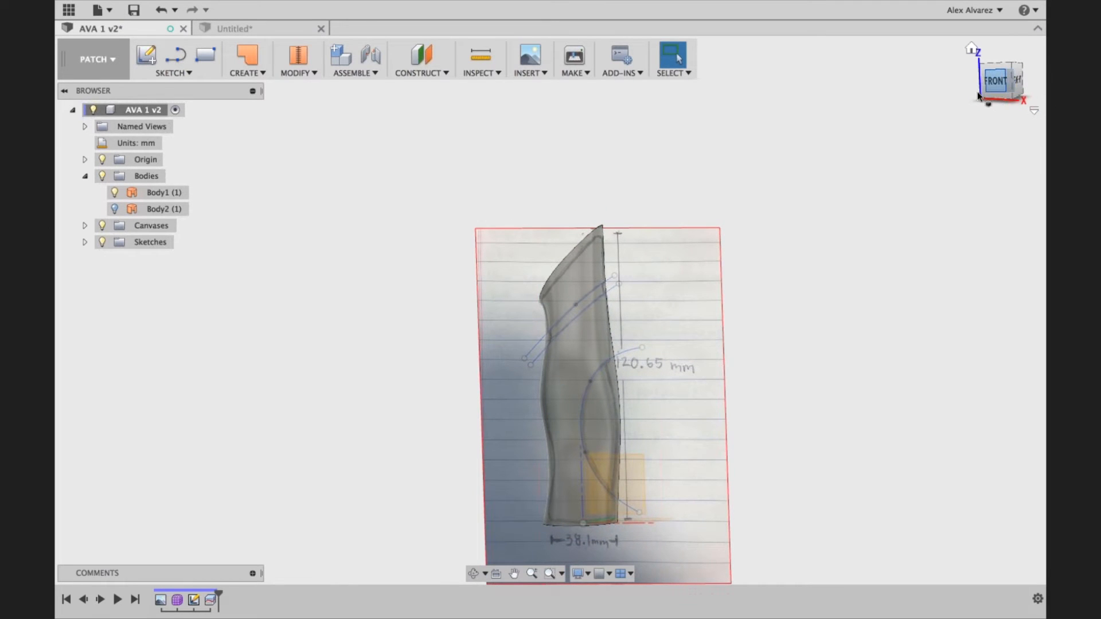
{"action": "scroll", "coordinate": [582, 318], "scroll_direction": "up", "scroll_amount": 3}
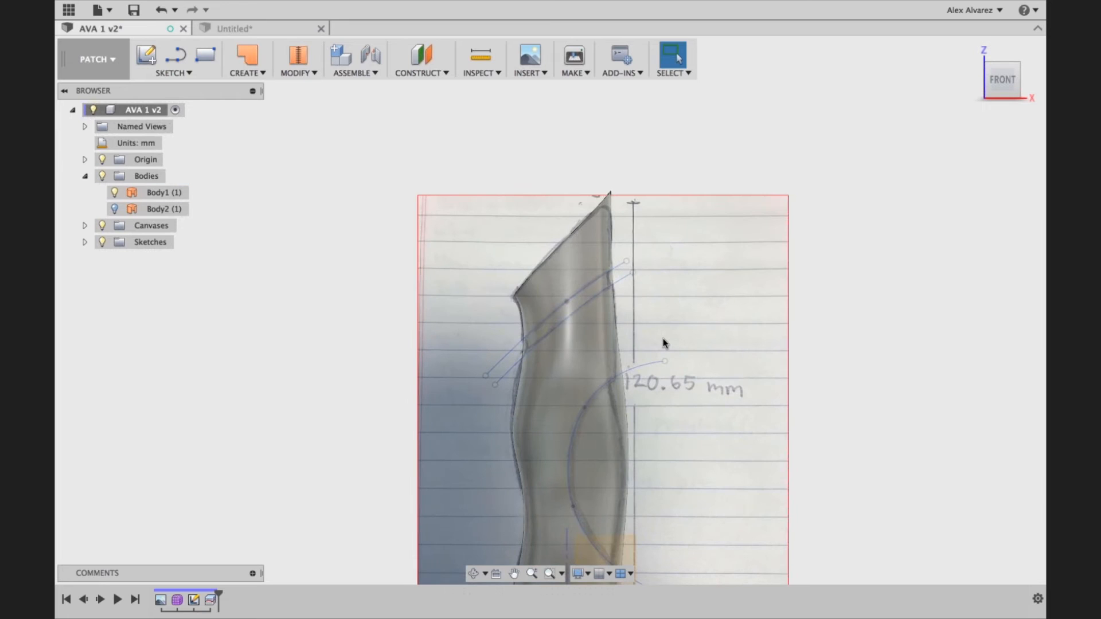
{"action": "middle_click_drag", "start_coordinate": [659, 339], "coordinate": [701, 231]}
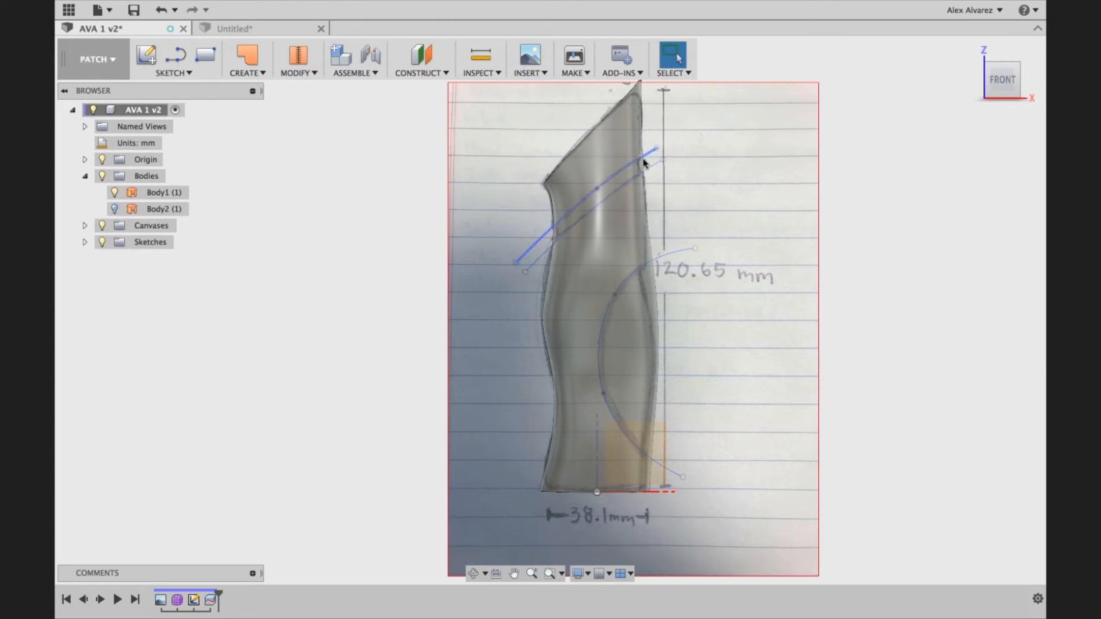
{"action": "left_click", "coordinate": [622, 180]}
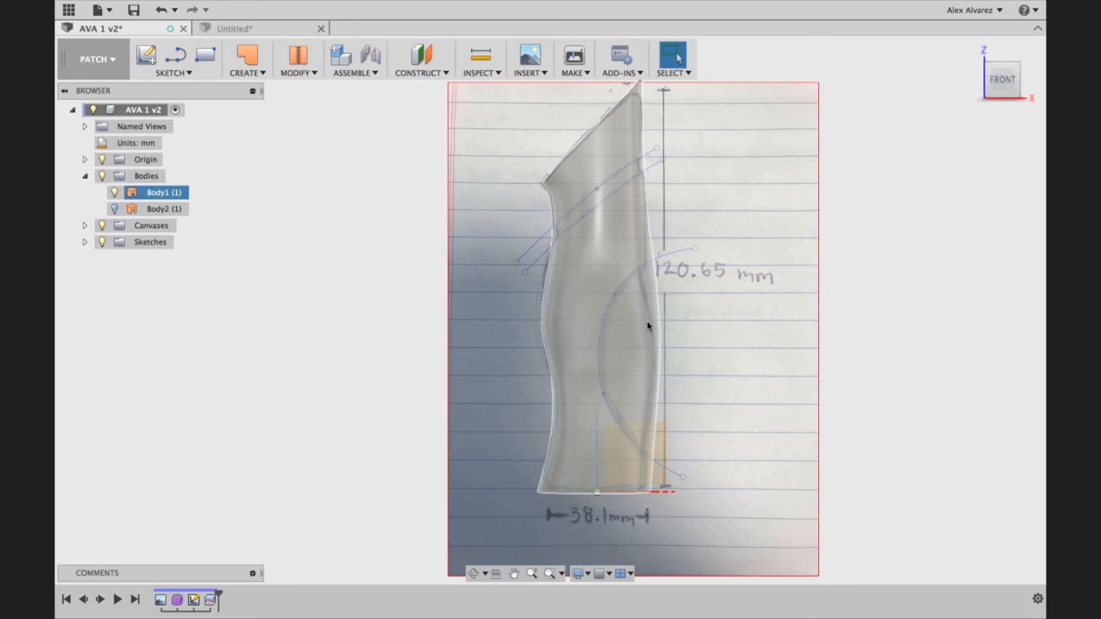
{"action": "left_click", "coordinate": [783, 327]}
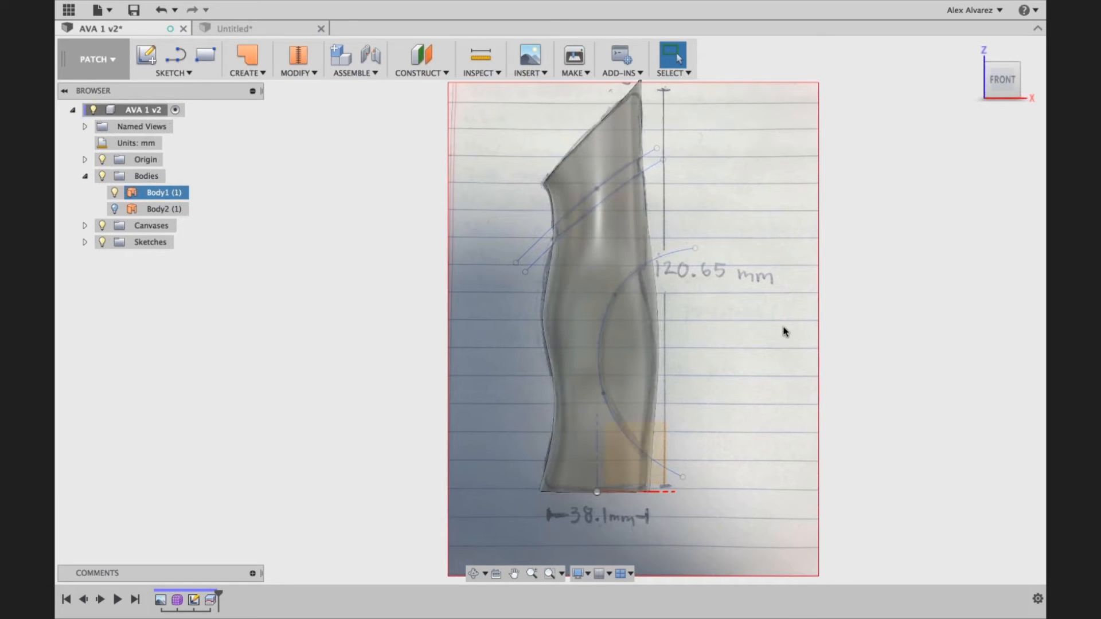
Step: Split the visible half body along the lower of the two diagonal sketch curves, with the splitting tool extended
{"action": "right_click", "coordinate": [865, 275]}
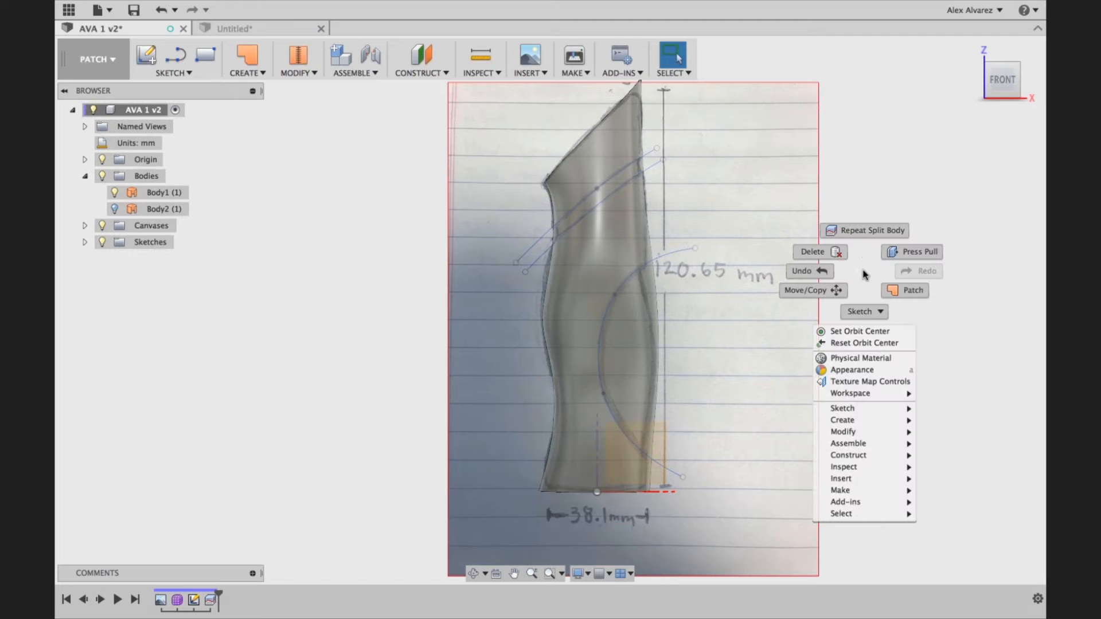
{"action": "left_click", "coordinate": [863, 229]}
{"action": "left_click", "coordinate": [617, 254]}
{"action": "left_click", "coordinate": [614, 249]}
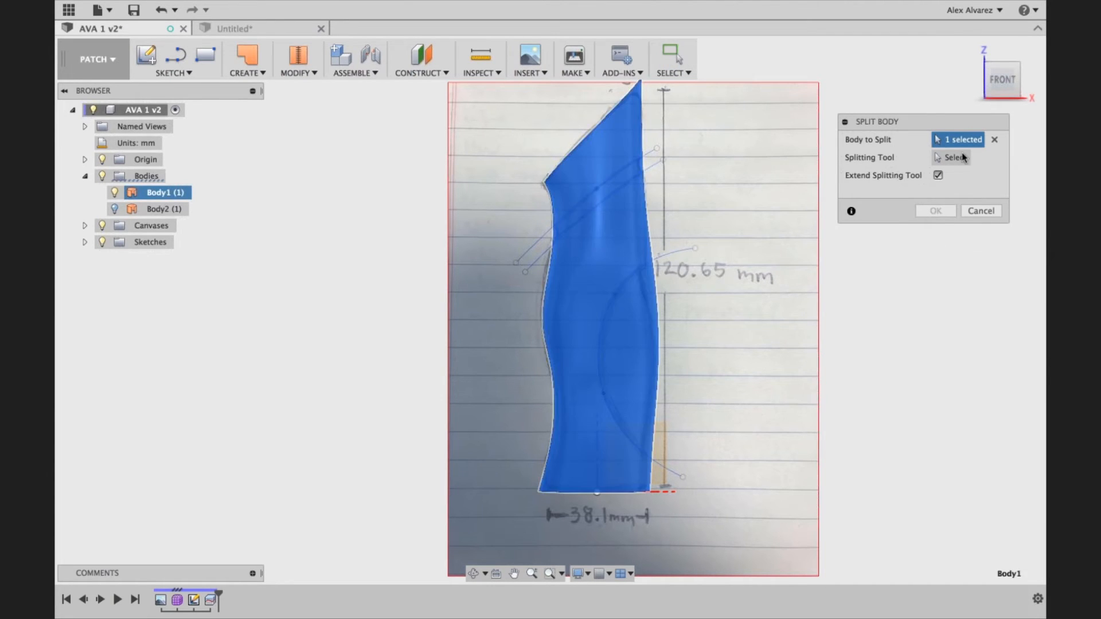
{"action": "left_click", "coordinate": [543, 249]}
{"action": "left_click", "coordinate": [934, 211]}
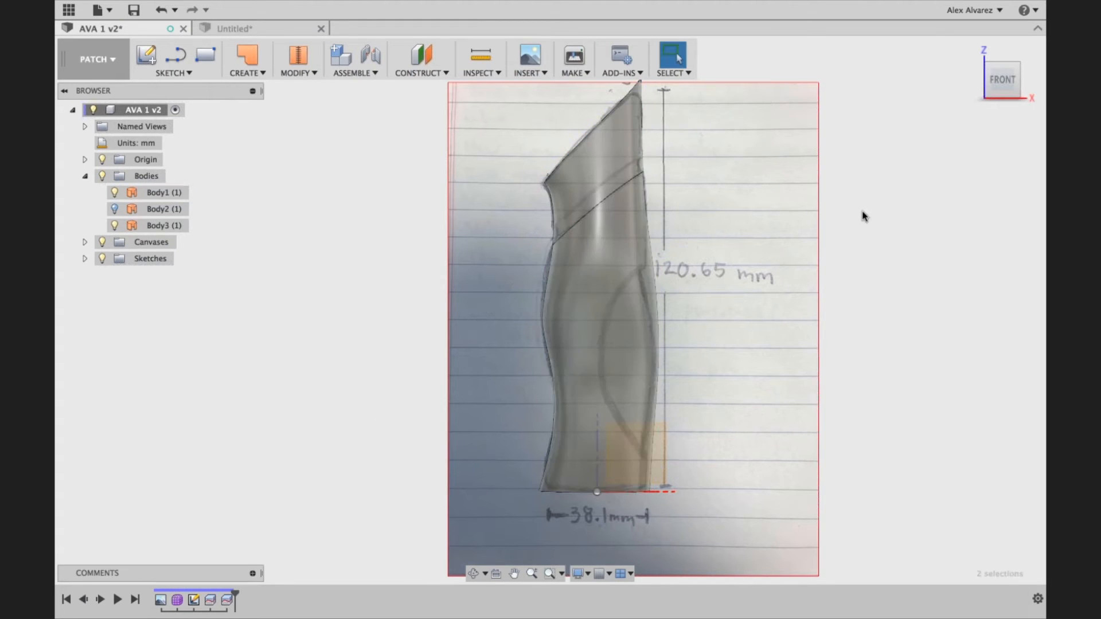
Step: Show the sketch again and split the lower body piece along the large curved sketch line
{"action": "right_click", "coordinate": [880, 239]}
{"action": "left_click", "coordinate": [879, 198]}
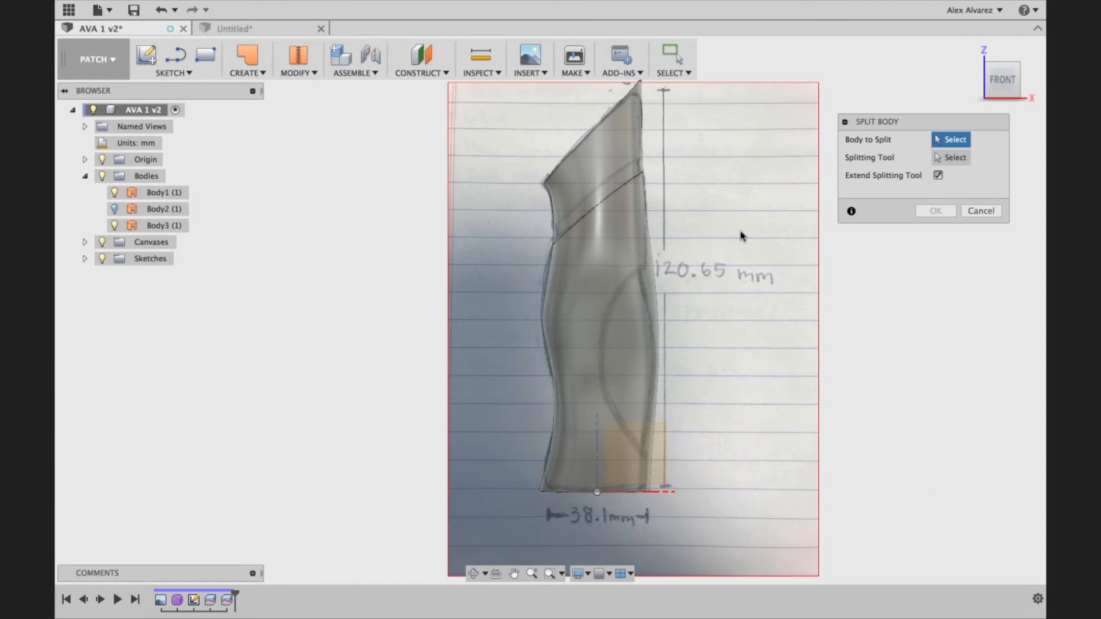
{"action": "left_click", "coordinate": [655, 274]}
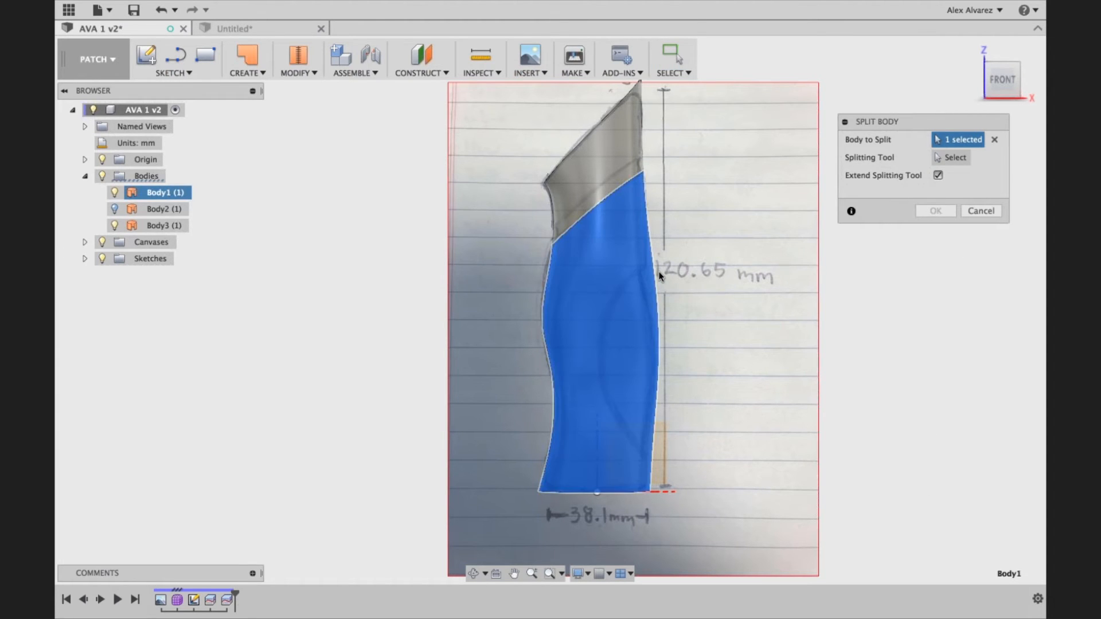
{"action": "left_click", "coordinate": [84, 258]}
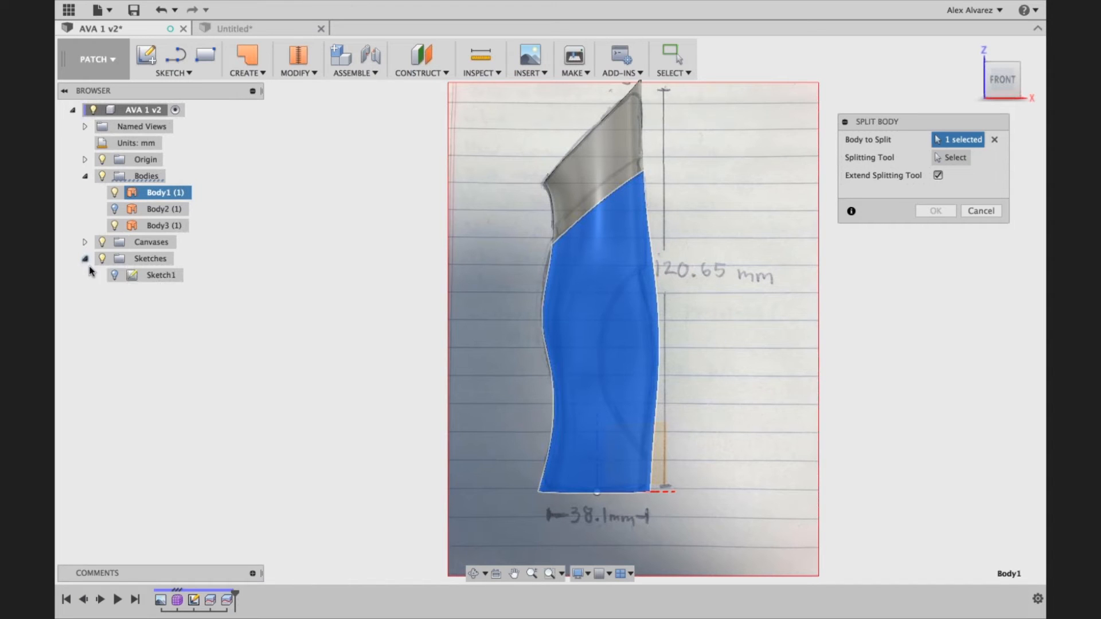
{"action": "left_click", "coordinate": [955, 156]}
{"action": "left_click", "coordinate": [680, 253]}
{"action": "key", "text": "Return"}
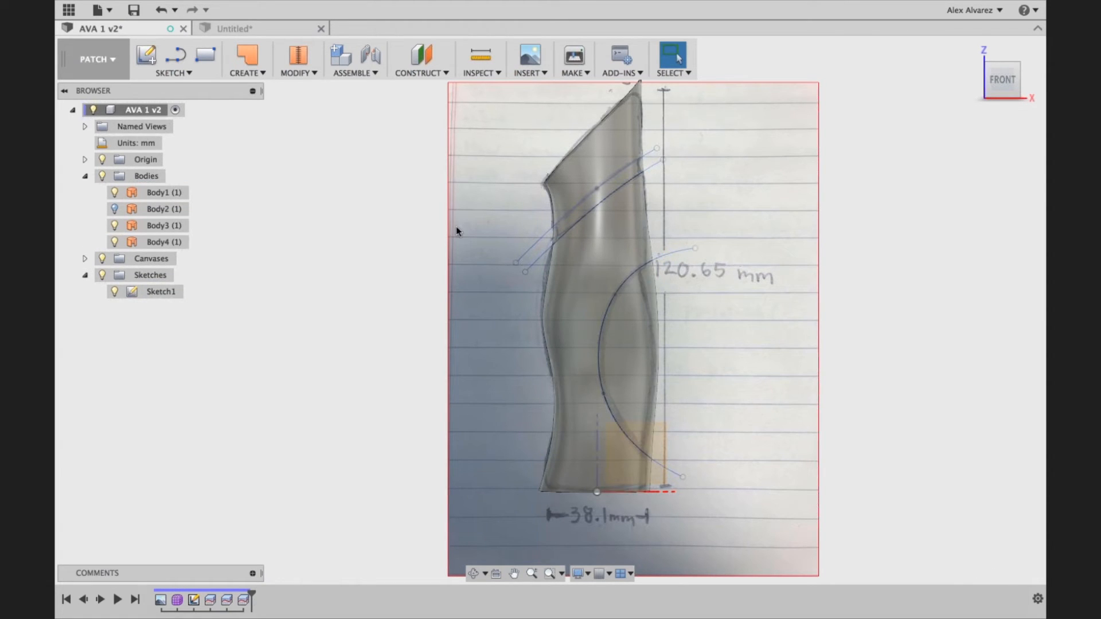
Step: Extrude the upper diagonal sketch curve across the half body as a new surface body, with a distance of -63.55 mm
{"action": "mouse_move", "coordinate": [456, 226]}
{"action": "middle_mouse_down", "text": "shift"}
{"action": "mouse_move", "coordinate": [484, 233]}
{"action": "mouse_move", "coordinate": [484, 218]}
{"action": "middle_mouse_up", "text": "shift"}
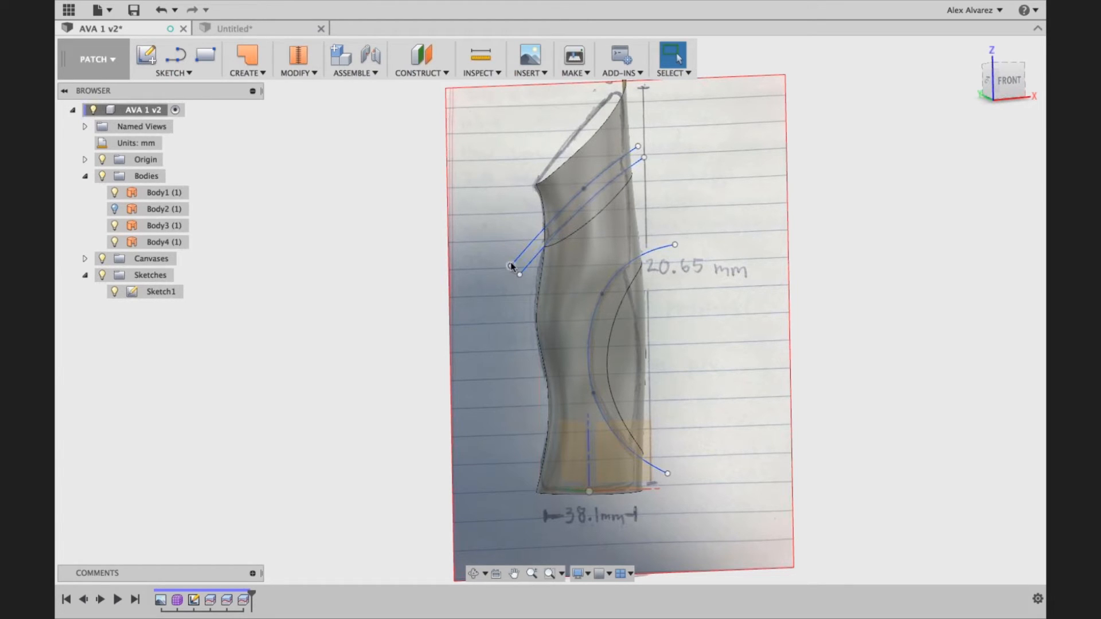
{"action": "left_click", "coordinate": [254, 74]}
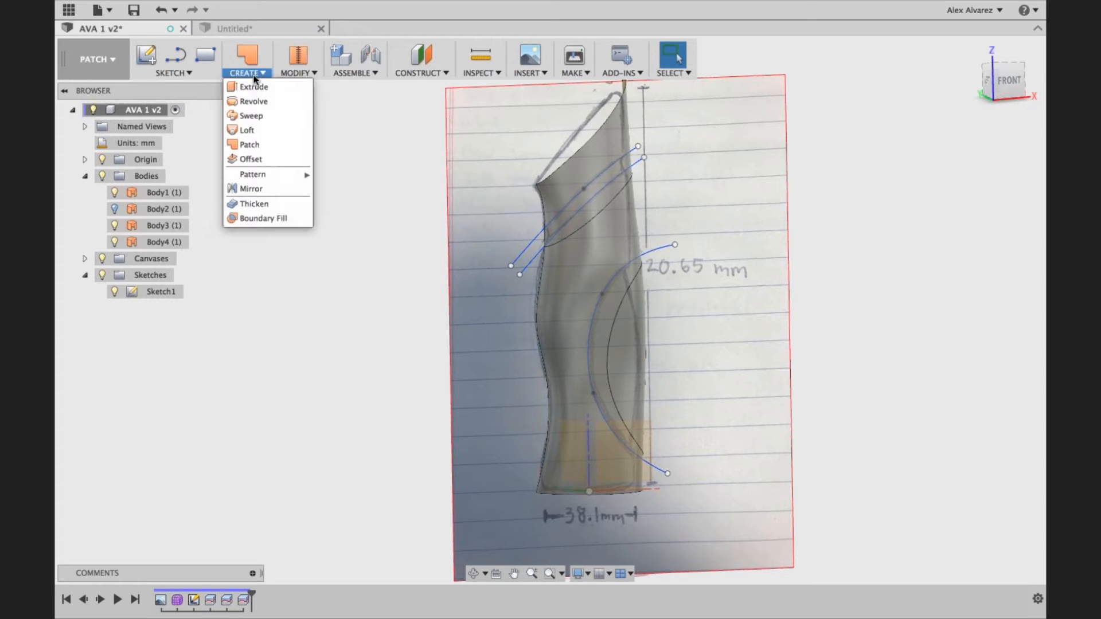
{"action": "left_click", "coordinate": [252, 87]}
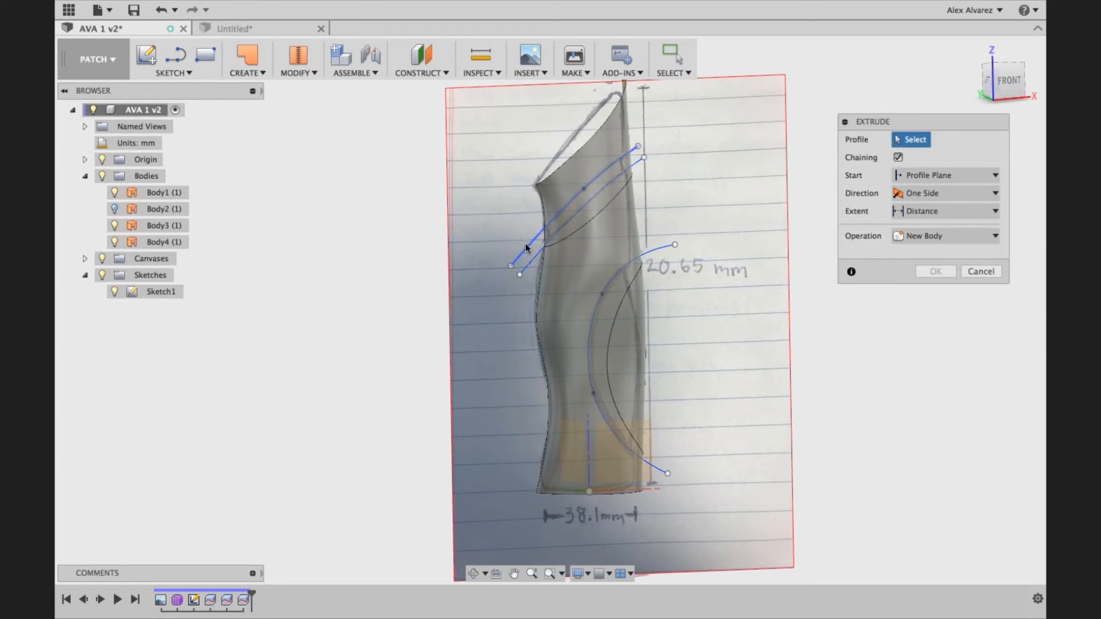
{"action": "left_click", "coordinate": [526, 243]}
{"action": "left_click_drag", "start_coordinate": [519, 243], "coordinate": [623, 259]}
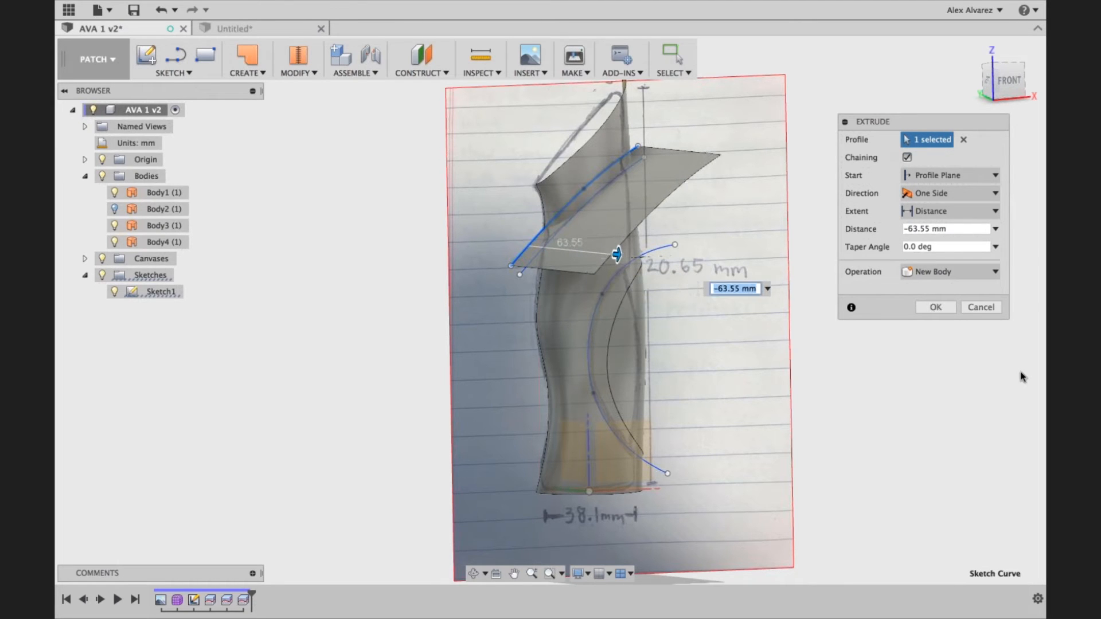
{"action": "left_click", "coordinate": [944, 308]}
Step: Trim away the strip of the upper piece between the two diagonal curves, using the extruded surface as the trim tool
{"action": "middle_click_drag", "start_coordinate": [790, 276], "coordinate": [777, 263], "text": "shift"}
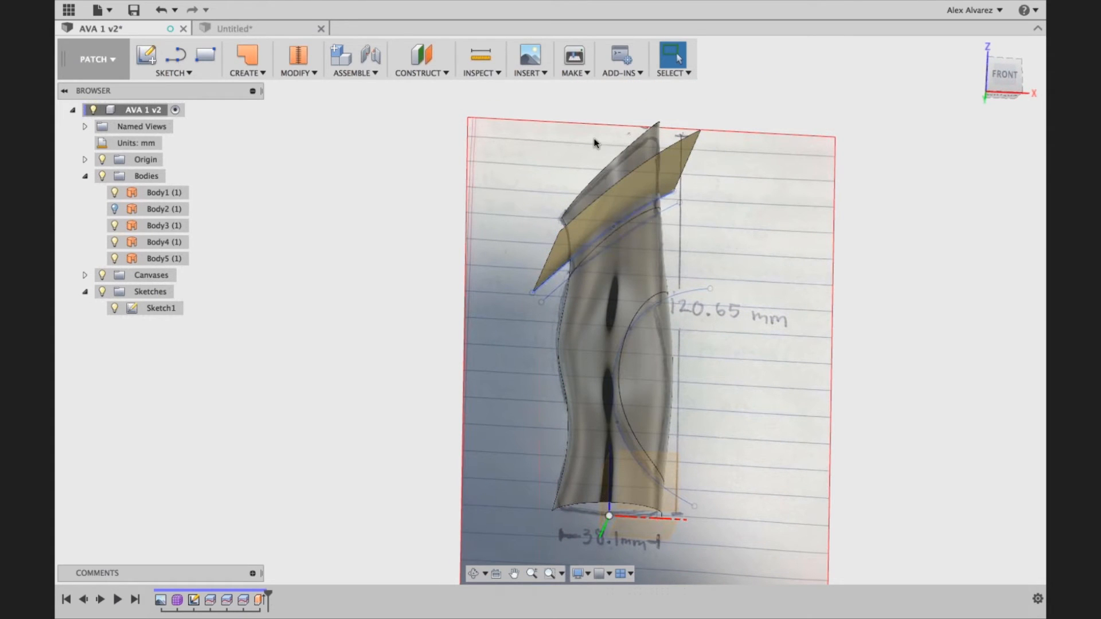
{"action": "left_click", "coordinate": [305, 71]}
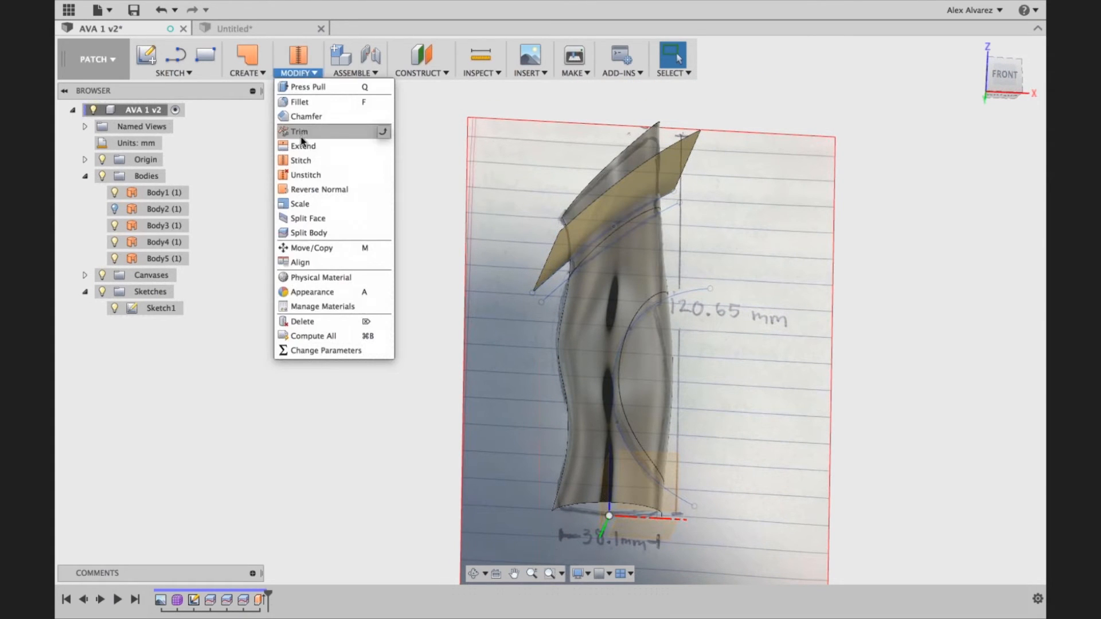
{"action": "left_click", "coordinate": [302, 135]}
{"action": "scroll", "coordinate": [757, 234], "scroll_direction": "up", "scroll_amount": 1}
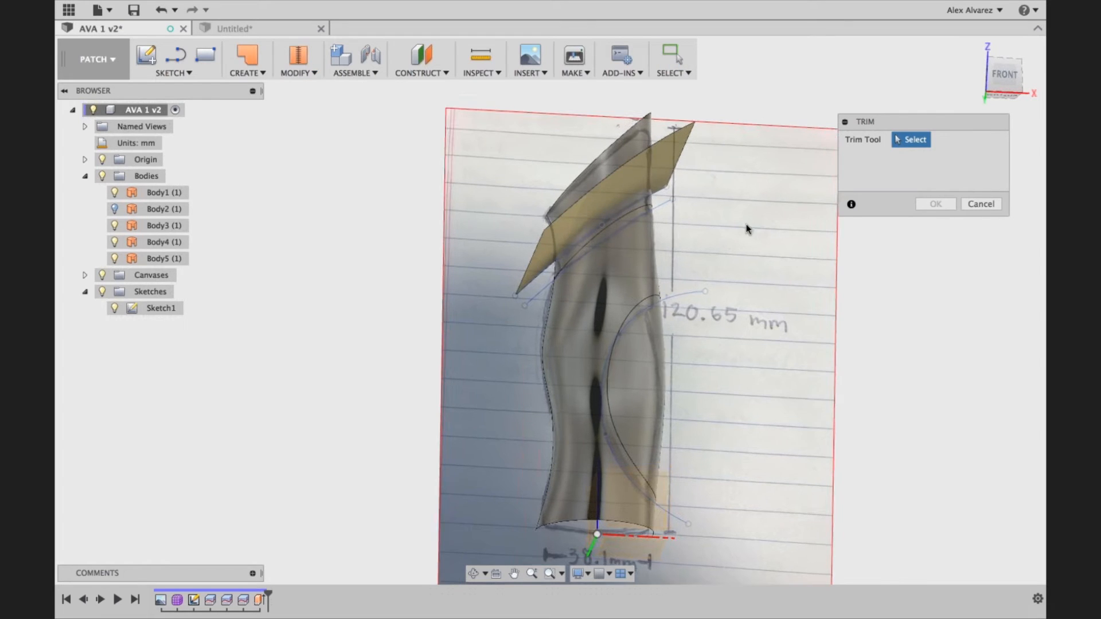
{"action": "scroll", "coordinate": [746, 229], "scroll_direction": "up", "scroll_amount": 1}
{"action": "left_click", "coordinate": [647, 155]}
{"action": "middle_click_drag", "start_coordinate": [688, 208], "coordinate": [687, 214], "text": "shift"}
{"action": "left_click", "coordinate": [621, 178]}
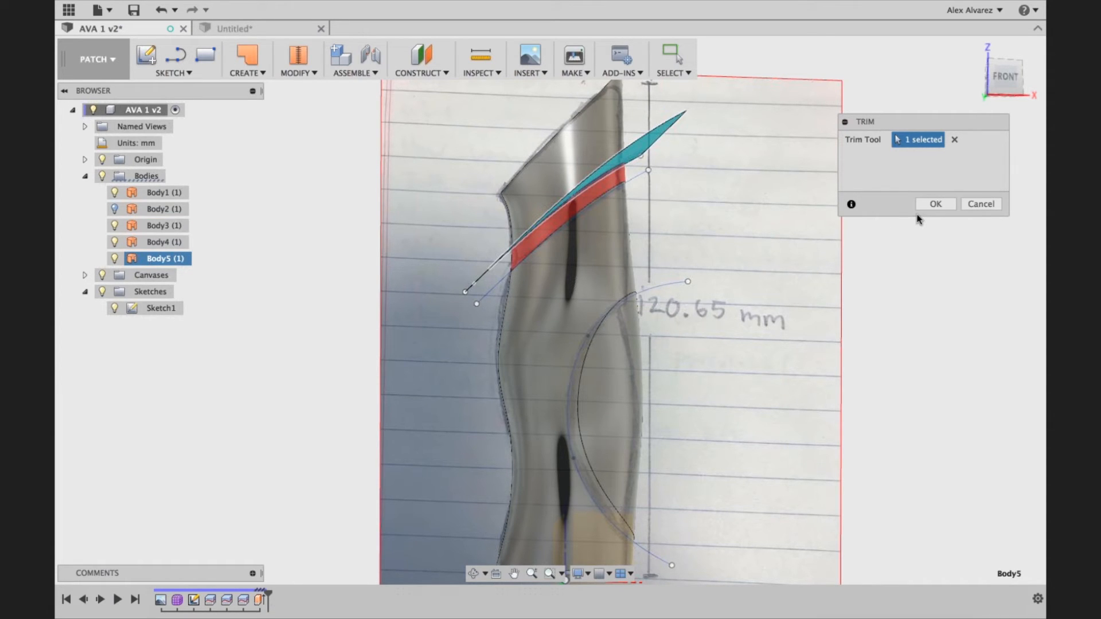
{"action": "left_click", "coordinate": [933, 205]}
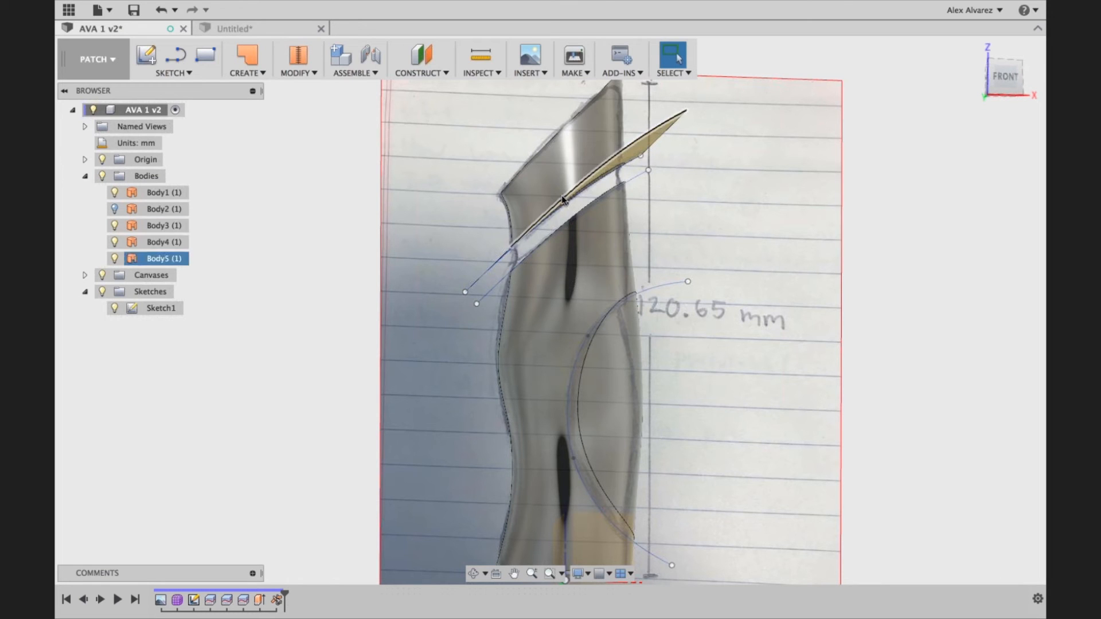
Step: Hide the extruded cutting surface, the canvases and the sketches so only the split body pieces are displayed
{"action": "left_click", "coordinate": [123, 259]}
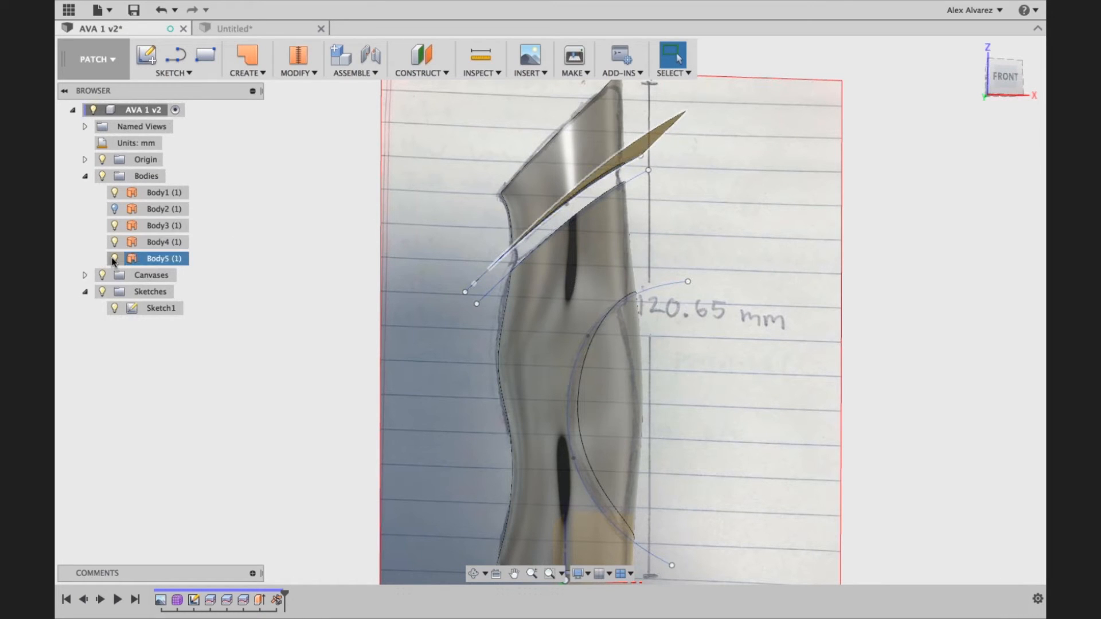
{"action": "left_click", "coordinate": [113, 261]}
{"action": "scroll", "coordinate": [516, 297], "scroll_direction": "down", "scroll_amount": 5}
{"action": "middle_click_drag", "start_coordinate": [803, 332], "coordinate": [774, 325], "text": "shift"}
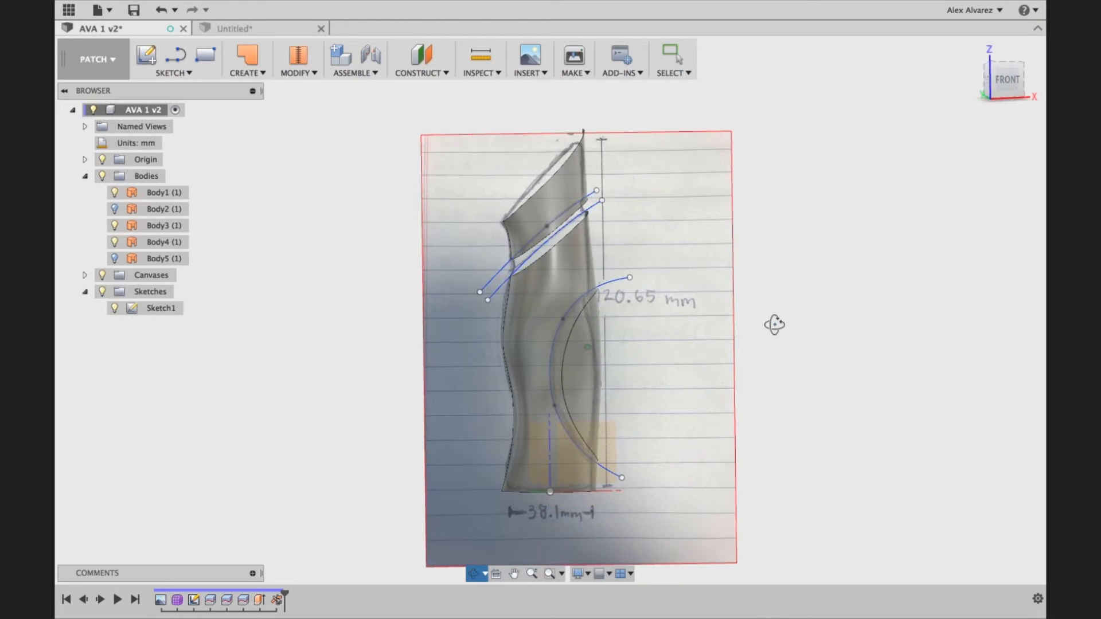
{"action": "left_click", "coordinate": [102, 275]}
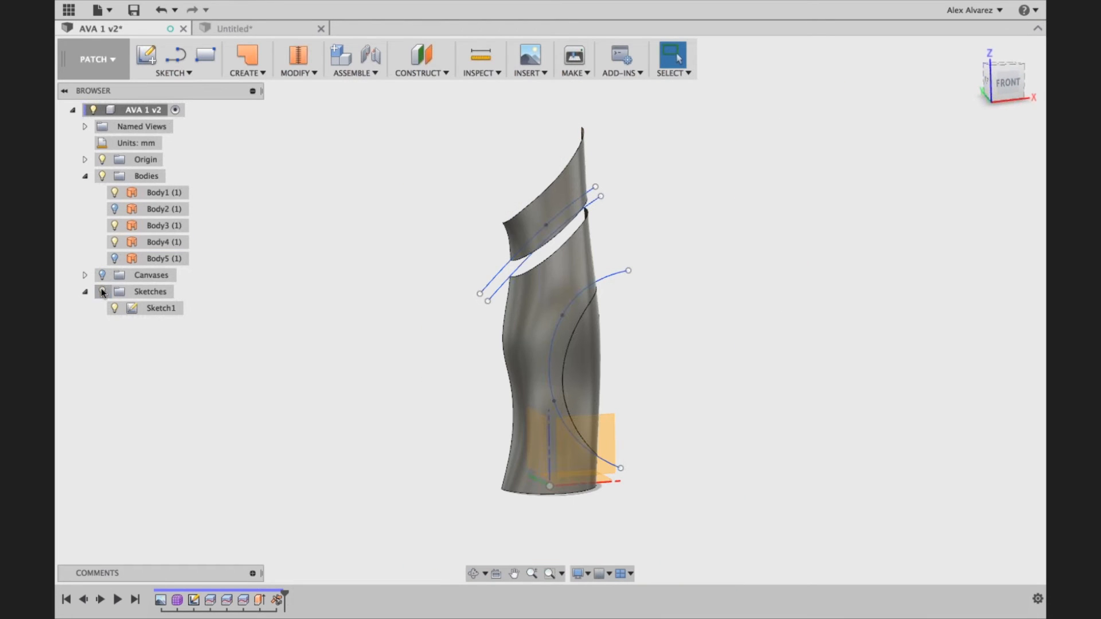
{"action": "left_click", "coordinate": [103, 291]}
{"action": "mouse_move", "coordinate": [801, 223]}
{"action": "middle_mouse_down", "text": "shift"}
{"action": "mouse_move", "coordinate": [762, 229]}
{"action": "mouse_move", "coordinate": [763, 240]}
{"action": "middle_mouse_up", "text": "shift"}
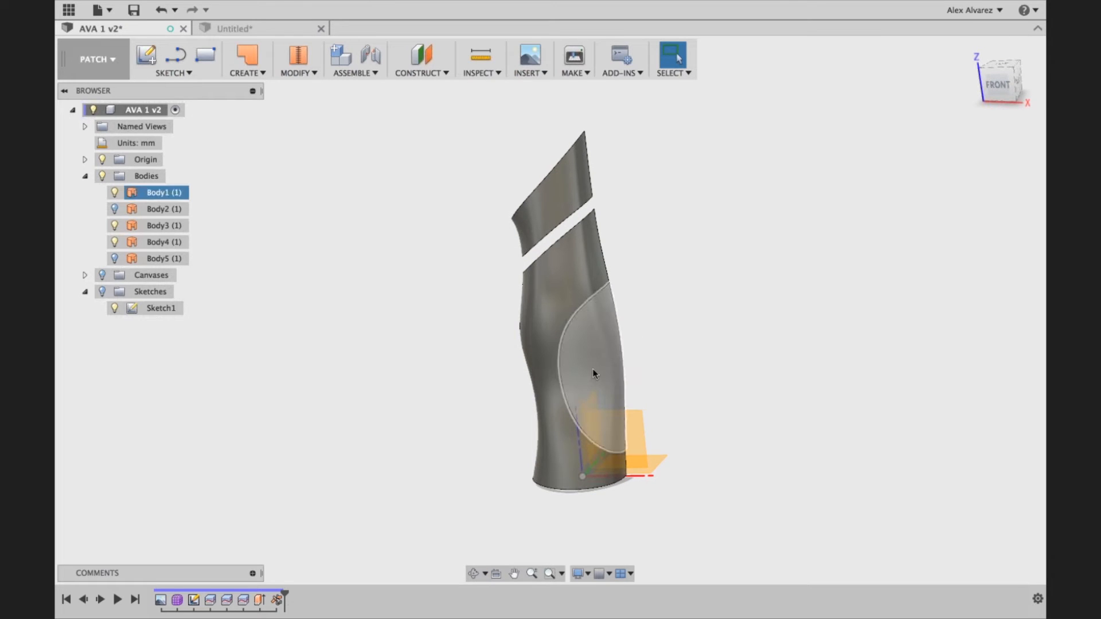
Step: Offset the curved side face by -2 mm as a new body
{"action": "left_click", "coordinate": [256, 73]}
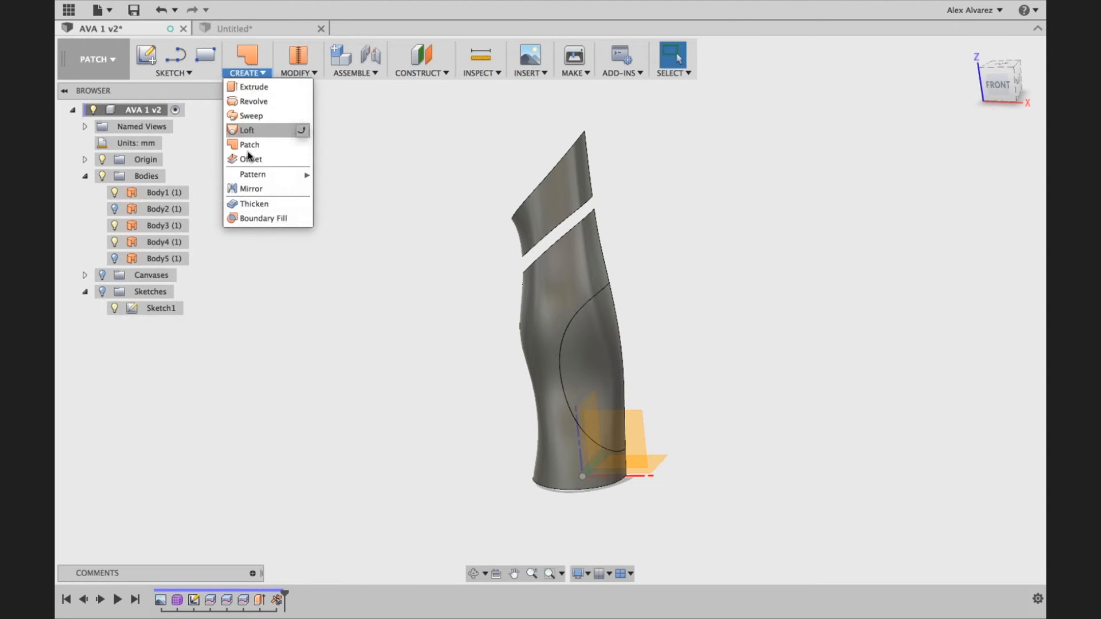
{"action": "left_click", "coordinate": [275, 159]}
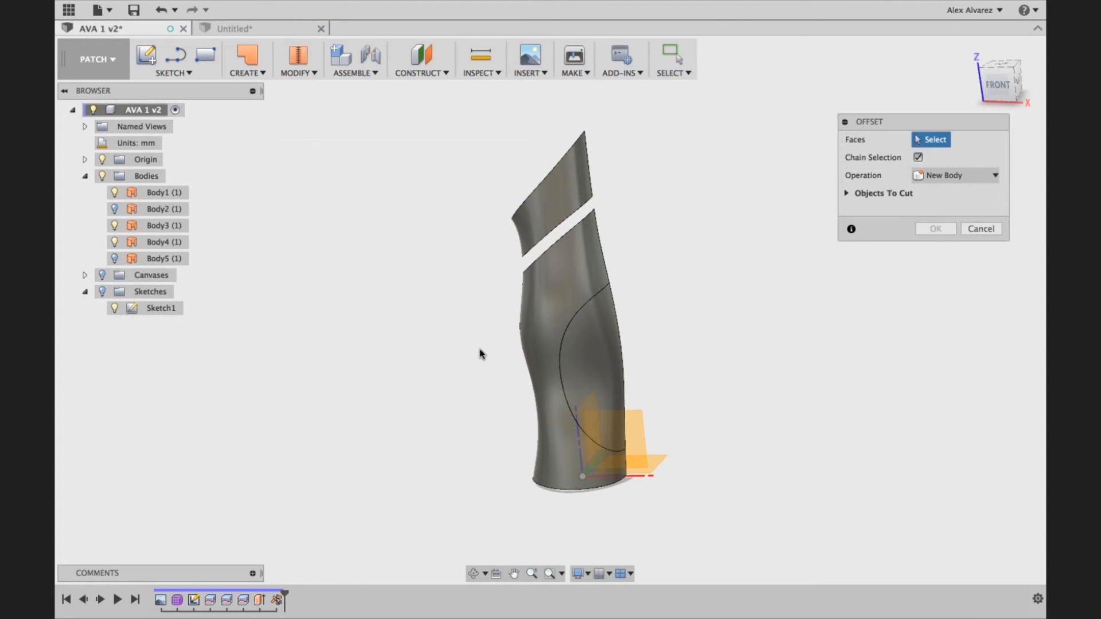
{"action": "left_click", "coordinate": [593, 372]}
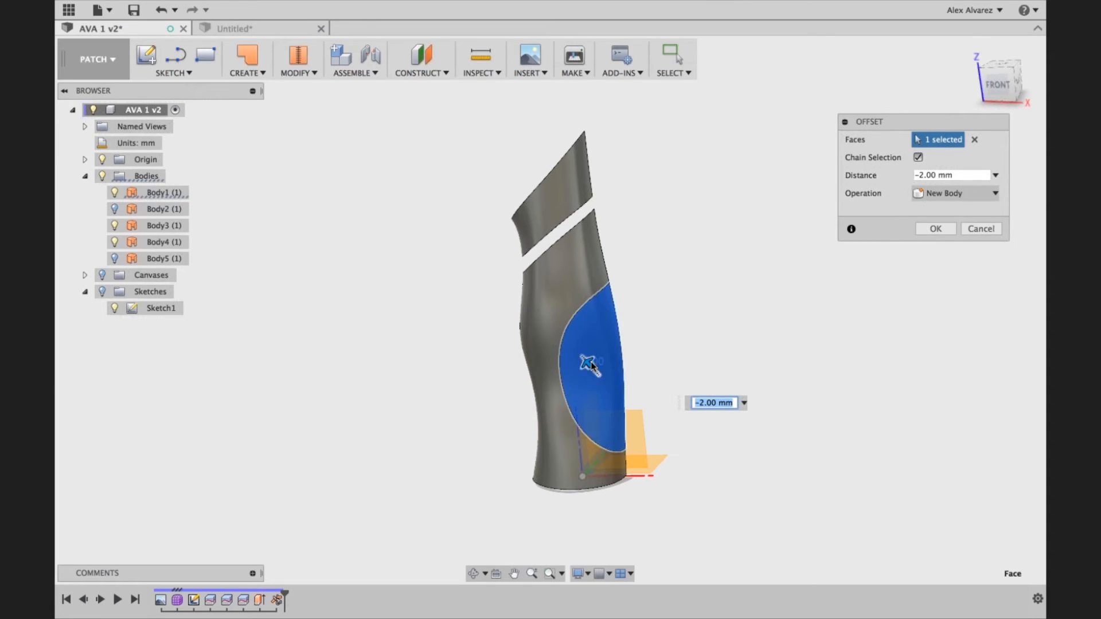
{"action": "left_click_drag", "start_coordinate": [587, 364], "coordinate": [585, 360]}
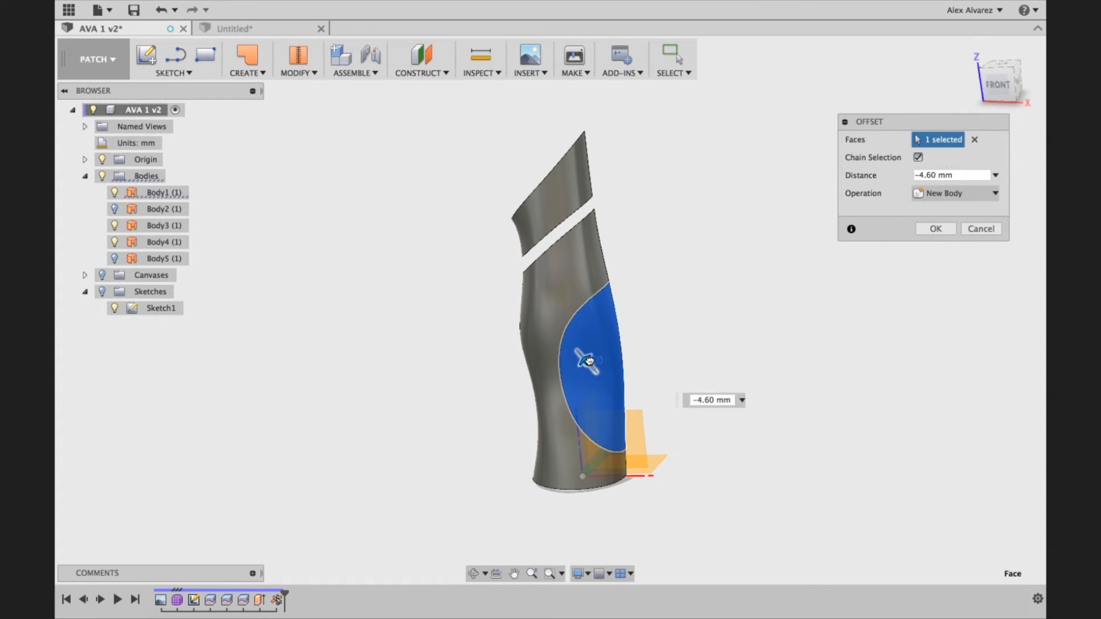
{"action": "type", "text": "-2"}
{"action": "key", "text": "Return"}
Step: Hide the original curved side face and examine the gap around the inset offset surface
{"action": "middle_click_drag", "start_coordinate": [664, 334], "coordinate": [545, 367], "text": "shift"}
{"action": "scroll", "coordinate": [536, 340], "scroll_direction": "up", "scroll_amount": 6}
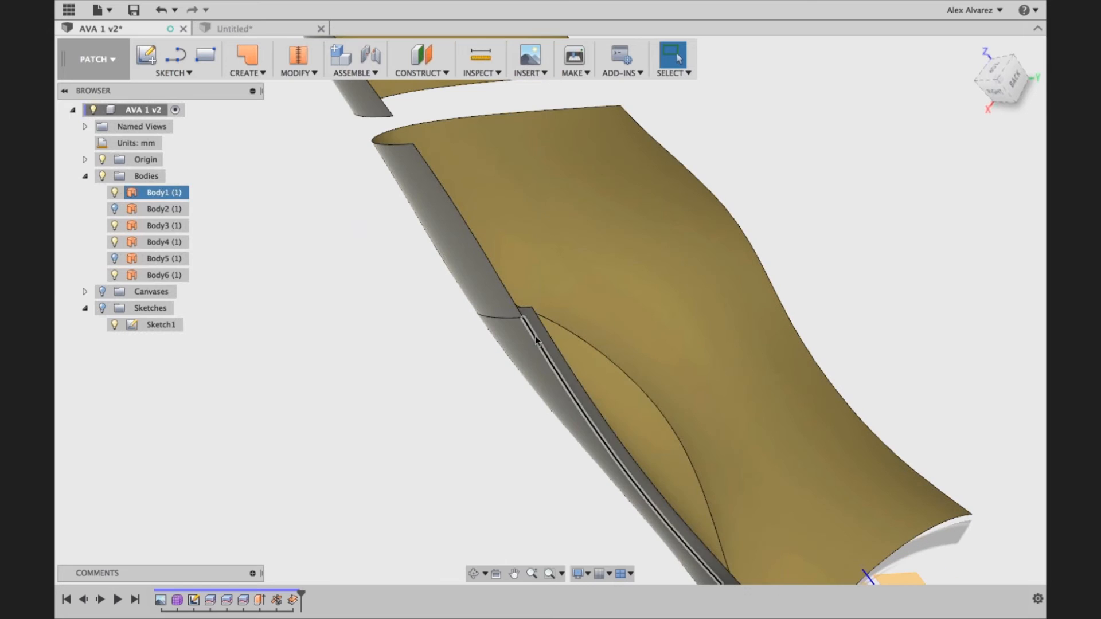
{"action": "left_click", "coordinate": [113, 193]}
{"action": "middle_click_drag", "start_coordinate": [425, 365], "coordinate": [577, 288], "text": "shift"}
{"action": "scroll", "coordinate": [531, 305], "scroll_direction": "down", "scroll_amount": 6}
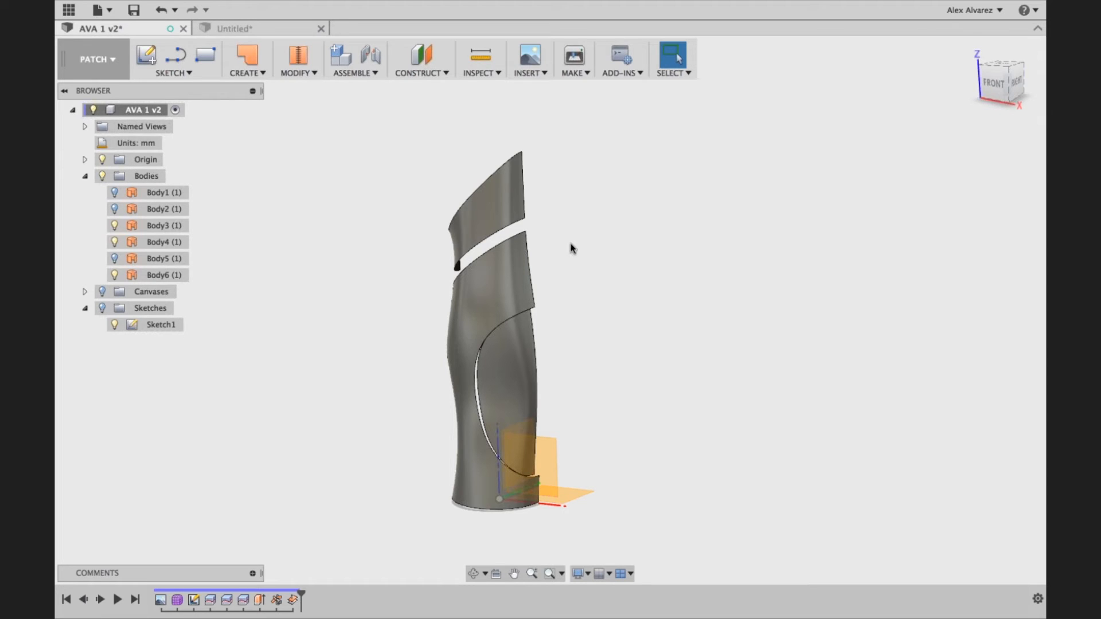
{"action": "middle_click_drag", "start_coordinate": [571, 247], "coordinate": [561, 242], "text": "shift"}
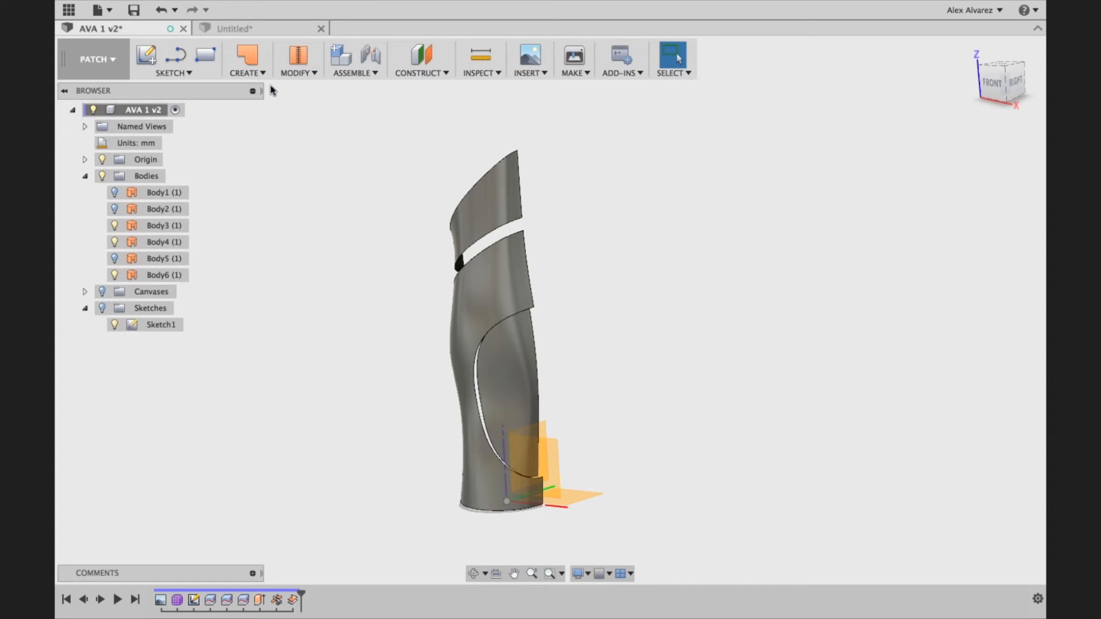
{"action": "left_click", "coordinate": [202, 77]}
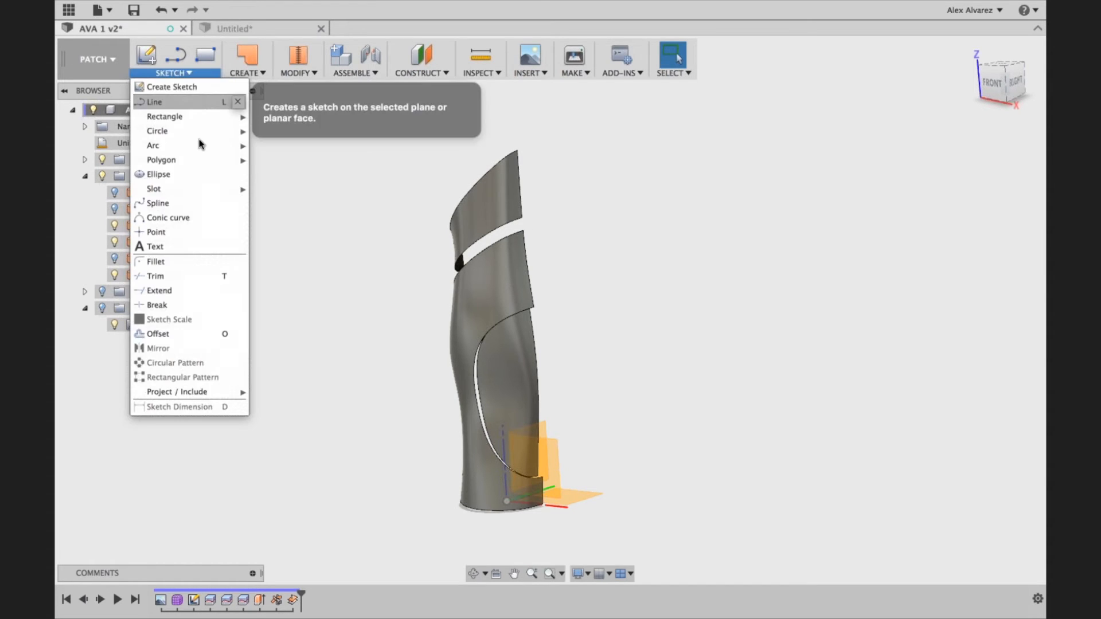
{"action": "mouse_move", "coordinate": [222, 146]}
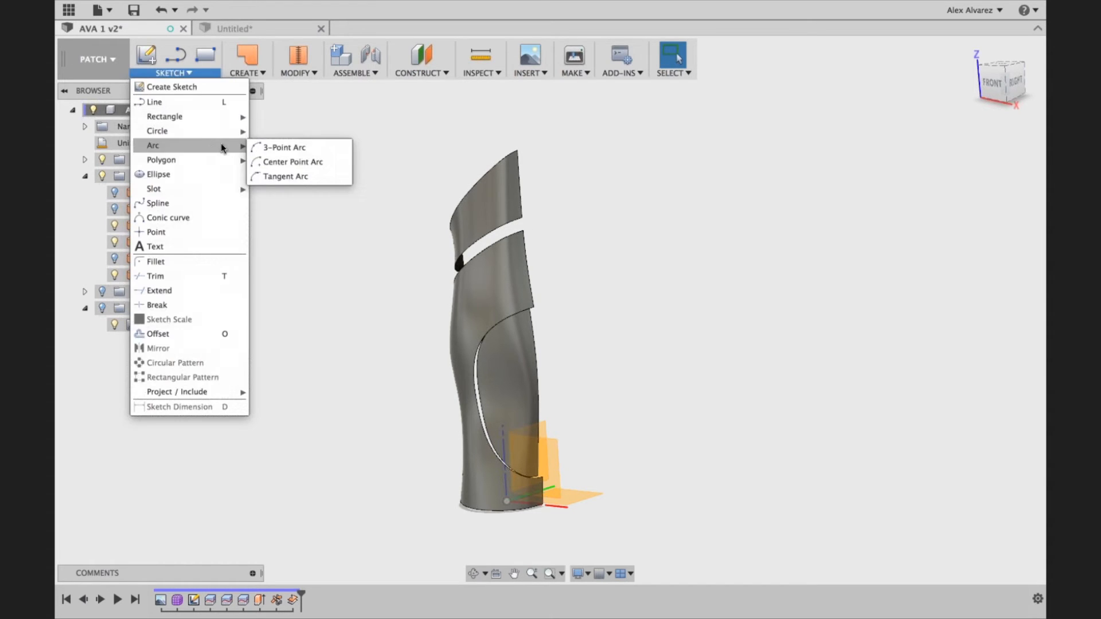
{"action": "left_click", "coordinate": [270, 148]}
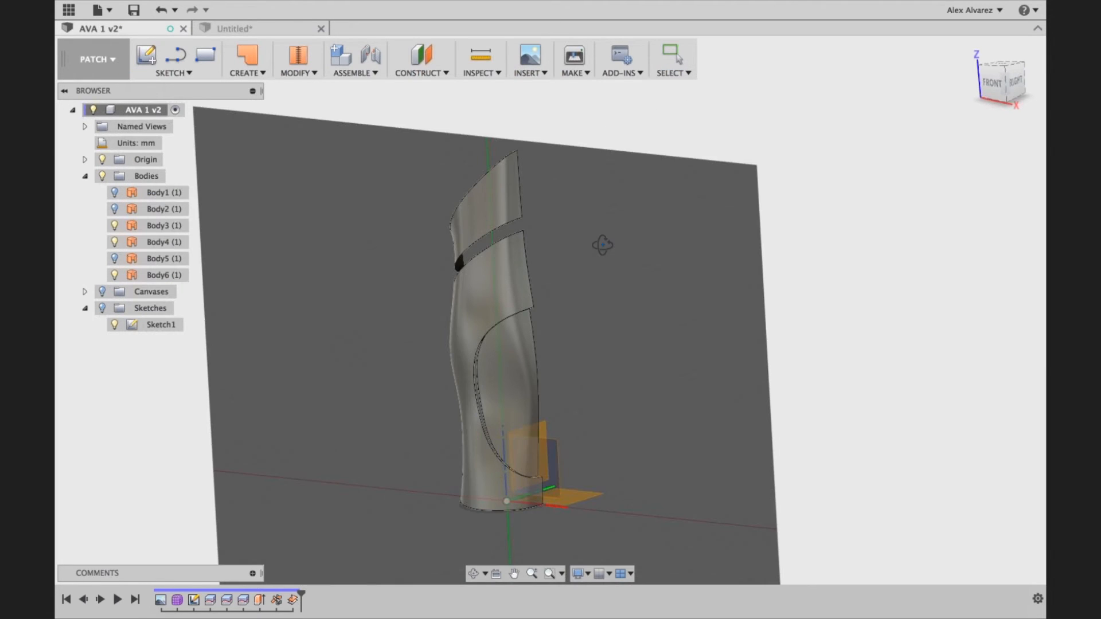
{"action": "mouse_move", "coordinate": [602, 245]}
{"action": "middle_mouse_down", "text": "shift"}
{"action": "mouse_move", "coordinate": [623, 240]}
{"action": "mouse_move", "coordinate": [629, 216]}
{"action": "middle_mouse_up", "text": "shift"}
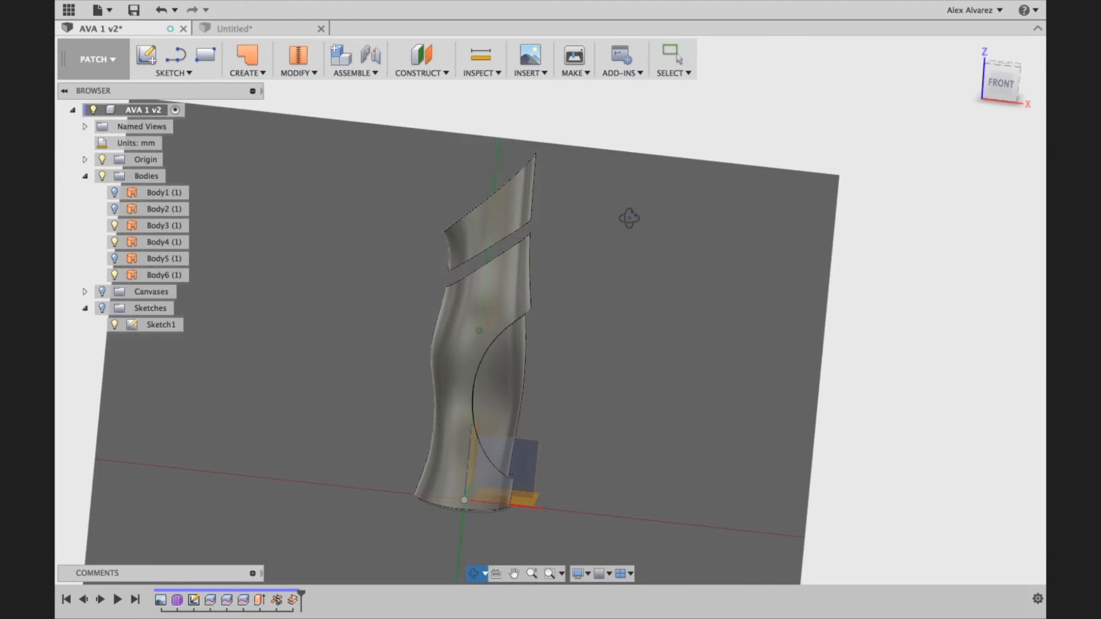
{"action": "left_click", "coordinate": [630, 219]}
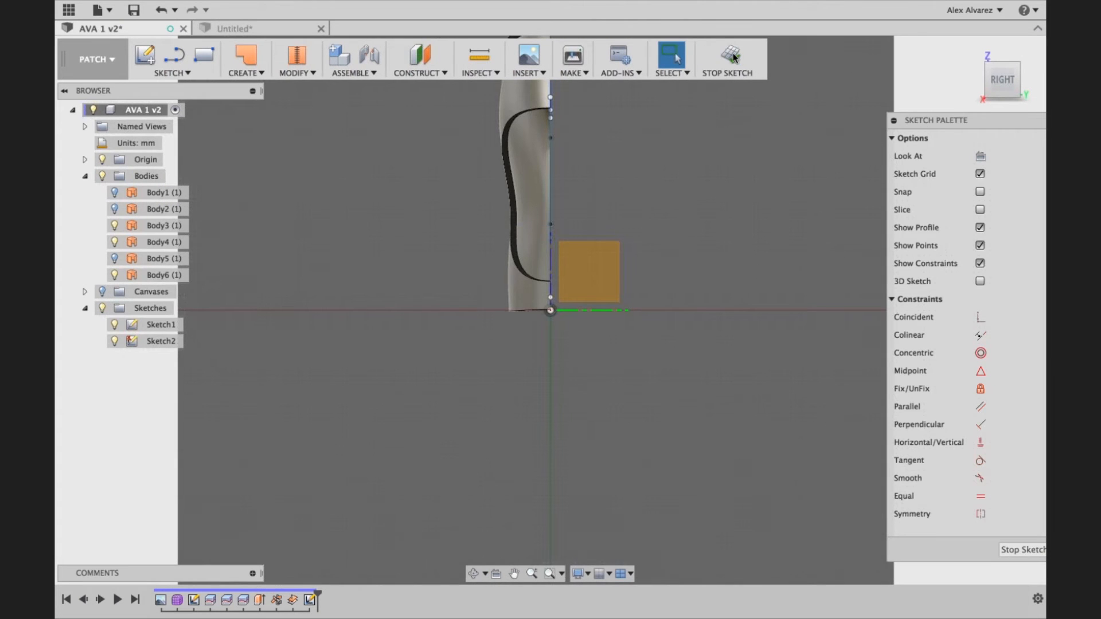
{"action": "key", "text": "super+z"}
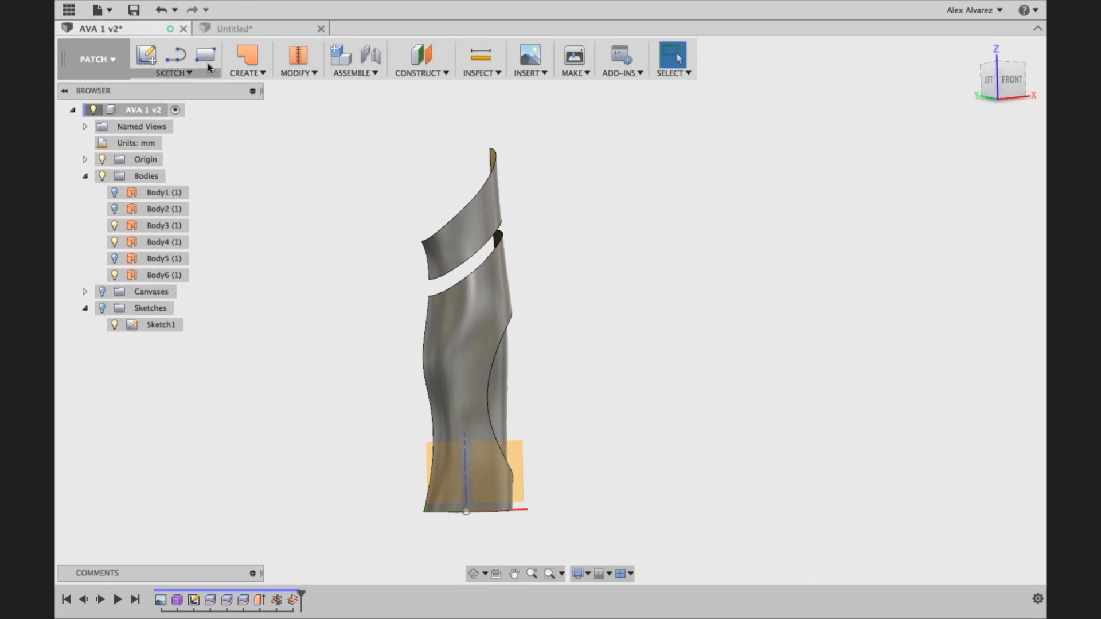
Step: In a new sketch on the front plane, intersect both edges of the diagonal gap and the curved cutout's edge to create reference points
{"action": "left_click", "coordinate": [188, 72]}
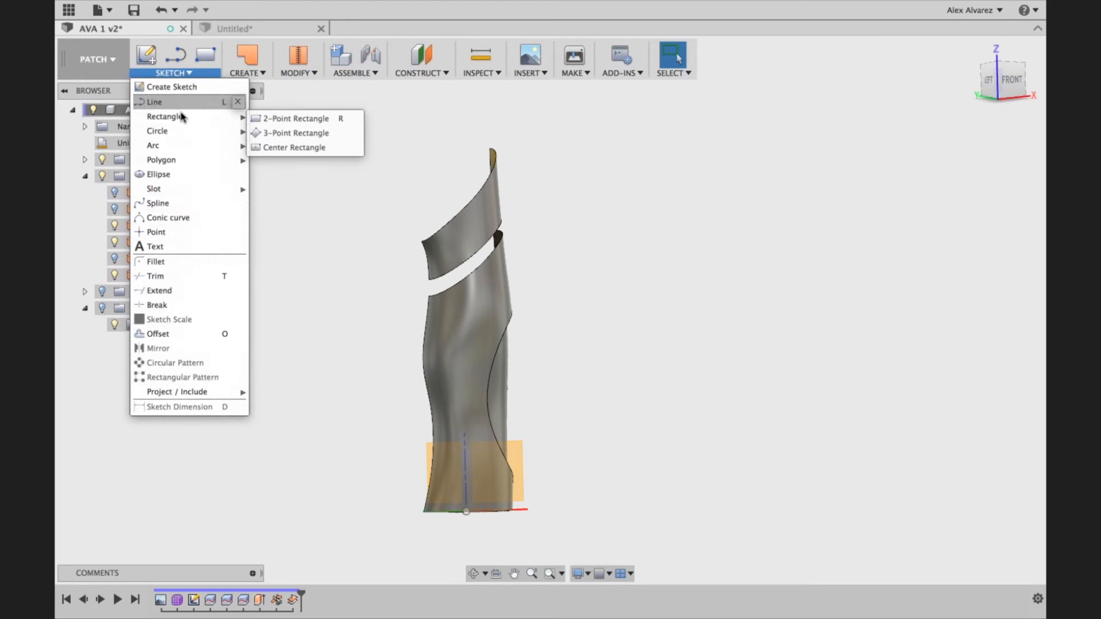
{"action": "mouse_move", "coordinate": [189, 165]}
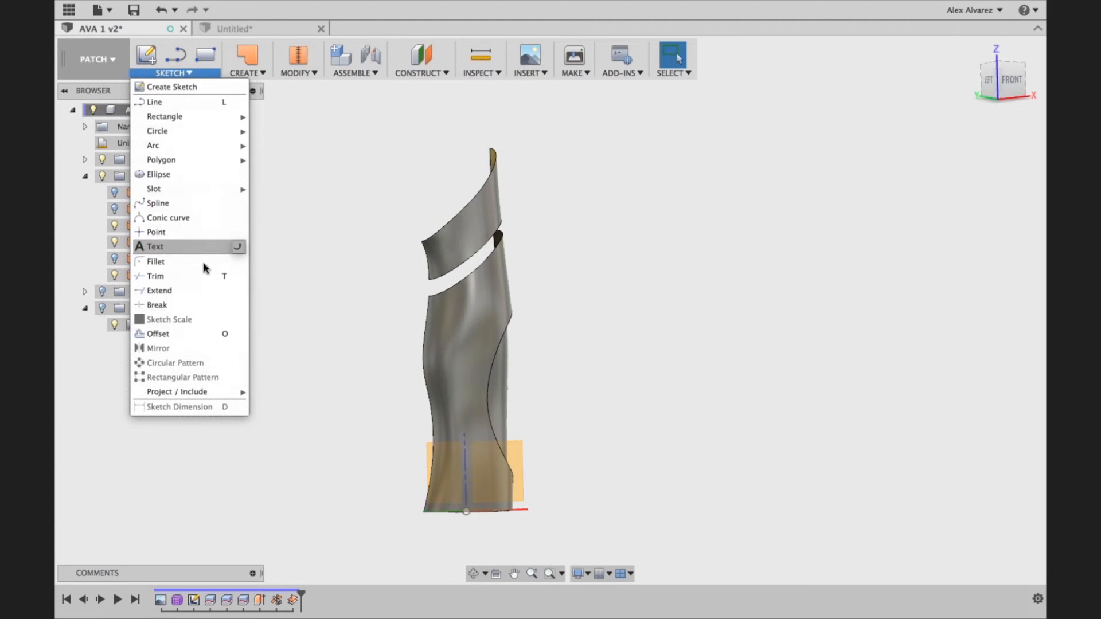
{"action": "mouse_move", "coordinate": [210, 391]}
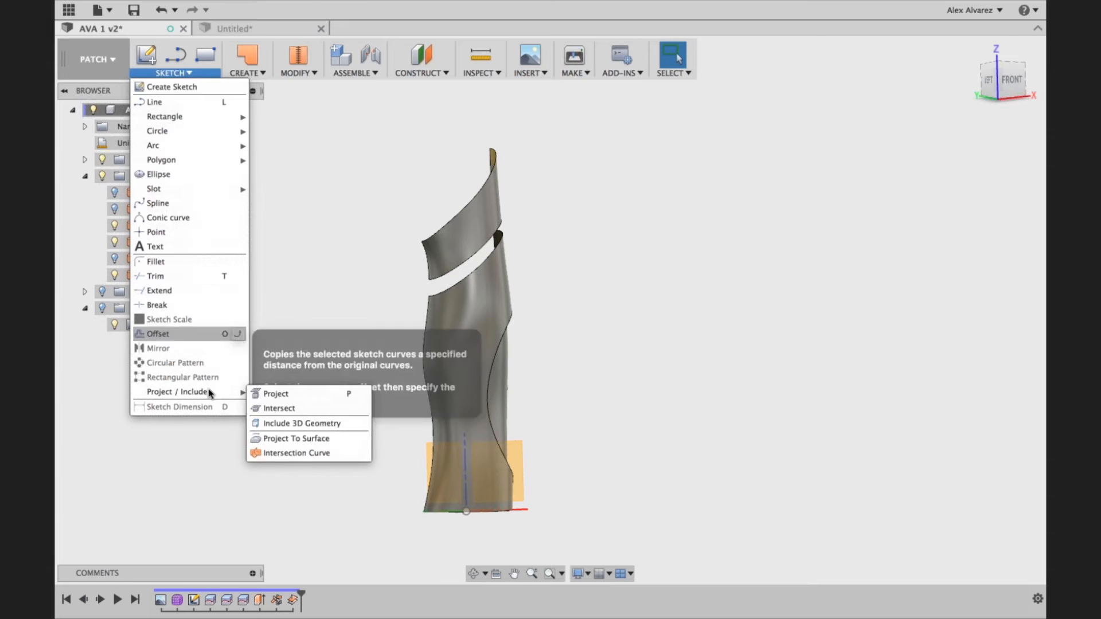
{"action": "left_click", "coordinate": [273, 410]}
{"action": "middle_click_drag", "start_coordinate": [559, 281], "coordinate": [555, 388], "text": "shift"}
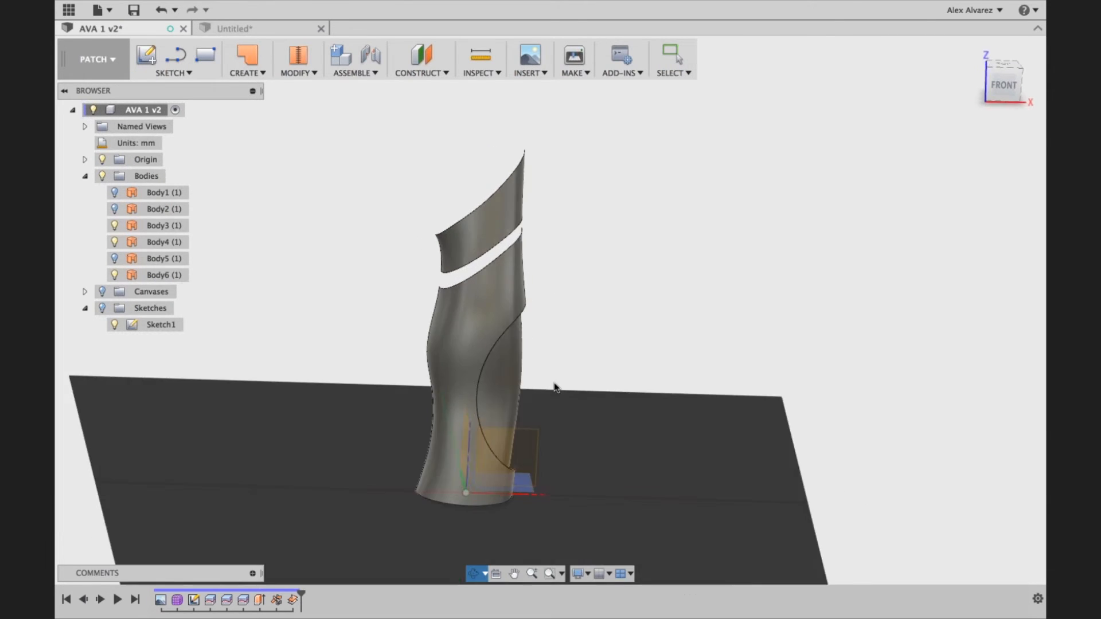
{"action": "left_click", "coordinate": [535, 441]}
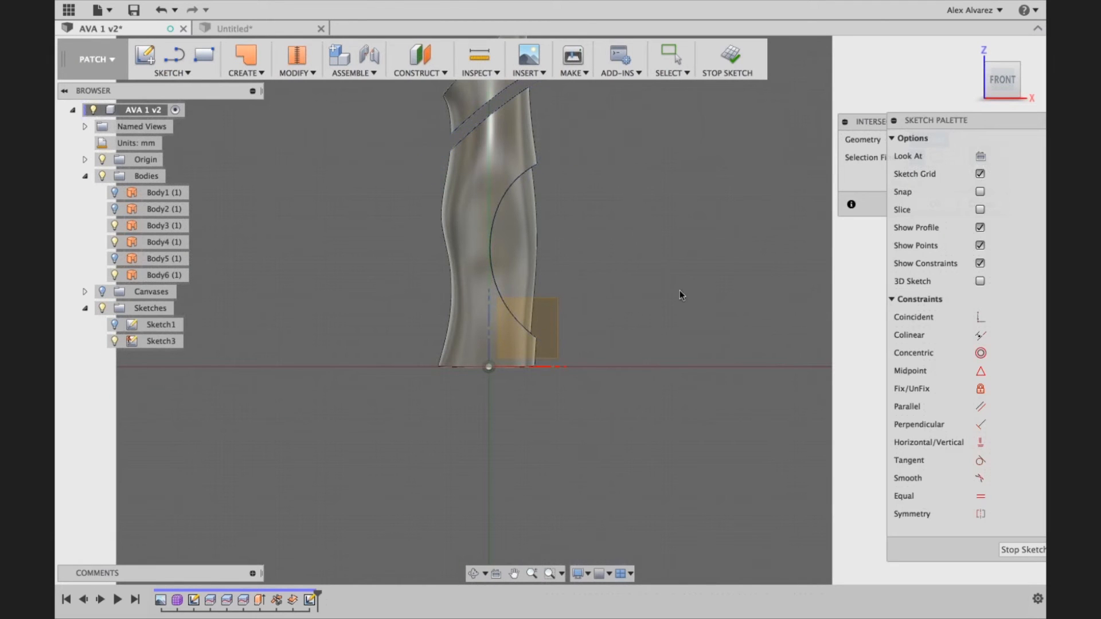
{"action": "middle_click_drag", "start_coordinate": [631, 322], "coordinate": [623, 394]}
{"action": "scroll", "coordinate": [401, 95], "scroll_direction": "down", "scroll_amount": 1}
{"action": "middle_click_drag", "start_coordinate": [402, 92], "coordinate": [395, 203]}
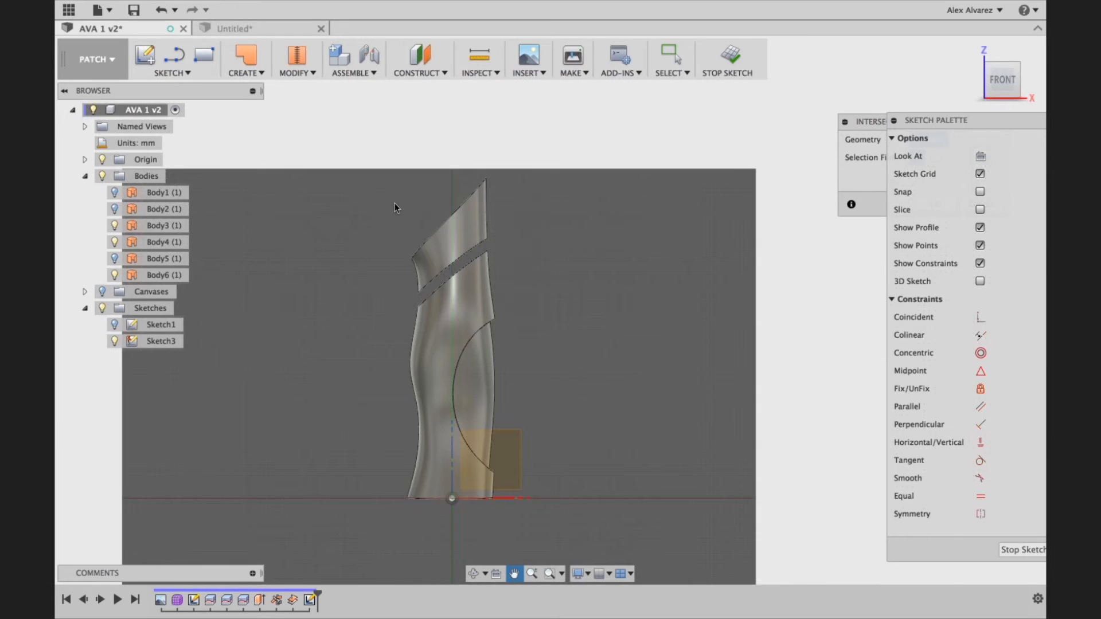
{"action": "scroll", "coordinate": [456, 224], "scroll_direction": "up", "scroll_amount": 5}
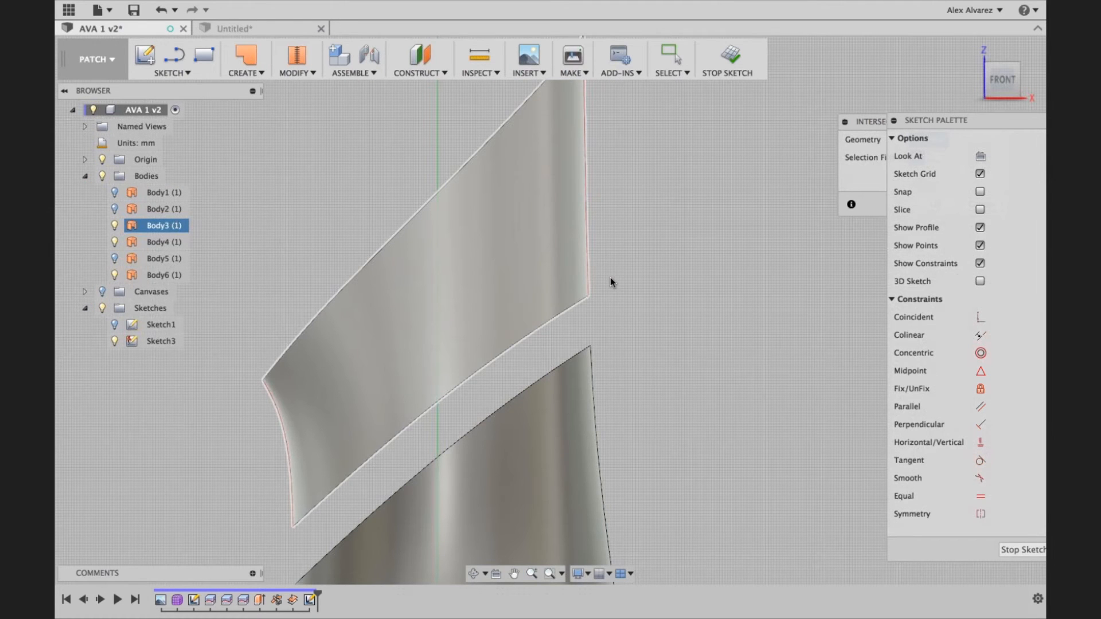
{"action": "middle_click_drag", "start_coordinate": [610, 281], "coordinate": [608, 313], "text": "shift"}
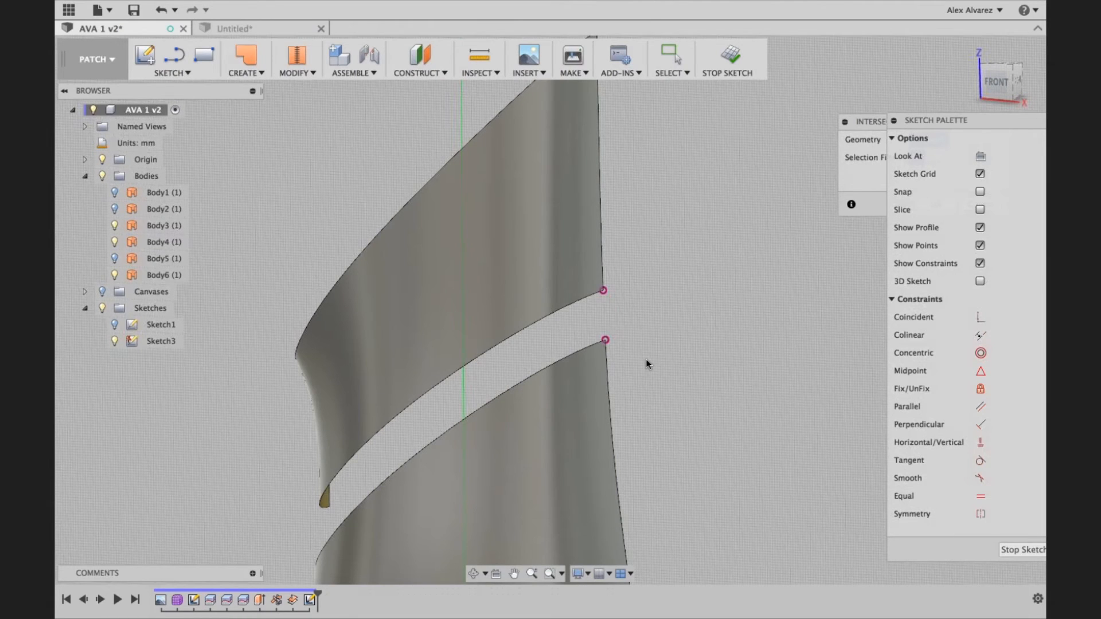
{"action": "scroll", "coordinate": [647, 364], "scroll_direction": "down", "scroll_amount": 3}
{"action": "middle_click_drag", "start_coordinate": [663, 387], "coordinate": [655, 305], "text": "shift"}
{"action": "scroll", "coordinate": [655, 305], "scroll_direction": "up", "scroll_amount": 3}
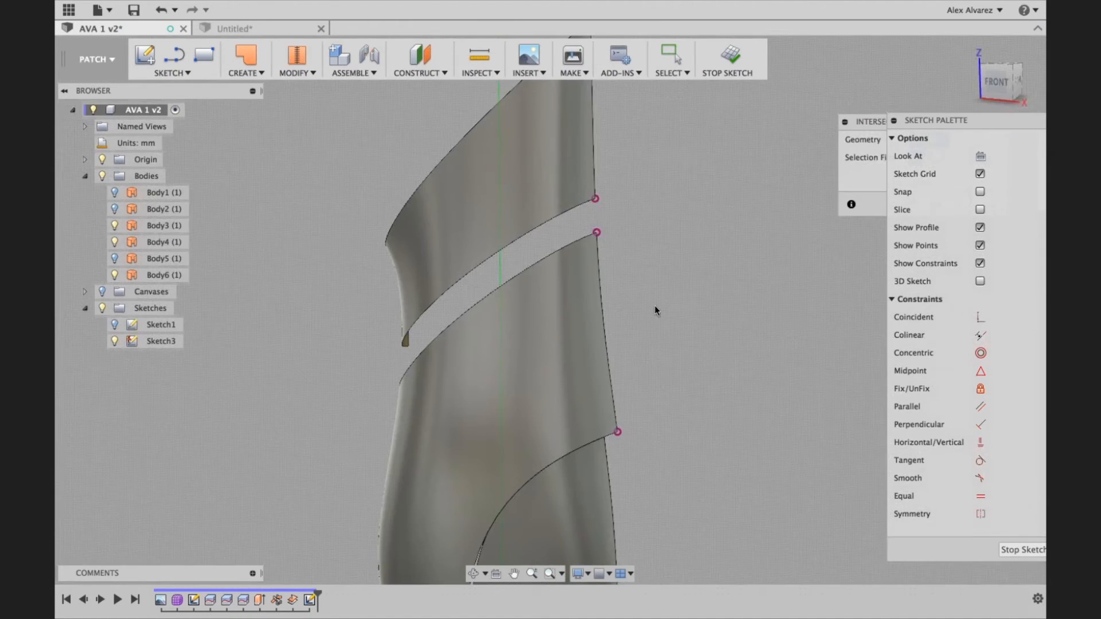
Step: Sketch a 3-point arc bridging the diagonal gap between its two intersection points, bulging into the body
{"action": "left_click", "coordinate": [188, 71]}
{"action": "mouse_move", "coordinate": [229, 145]}
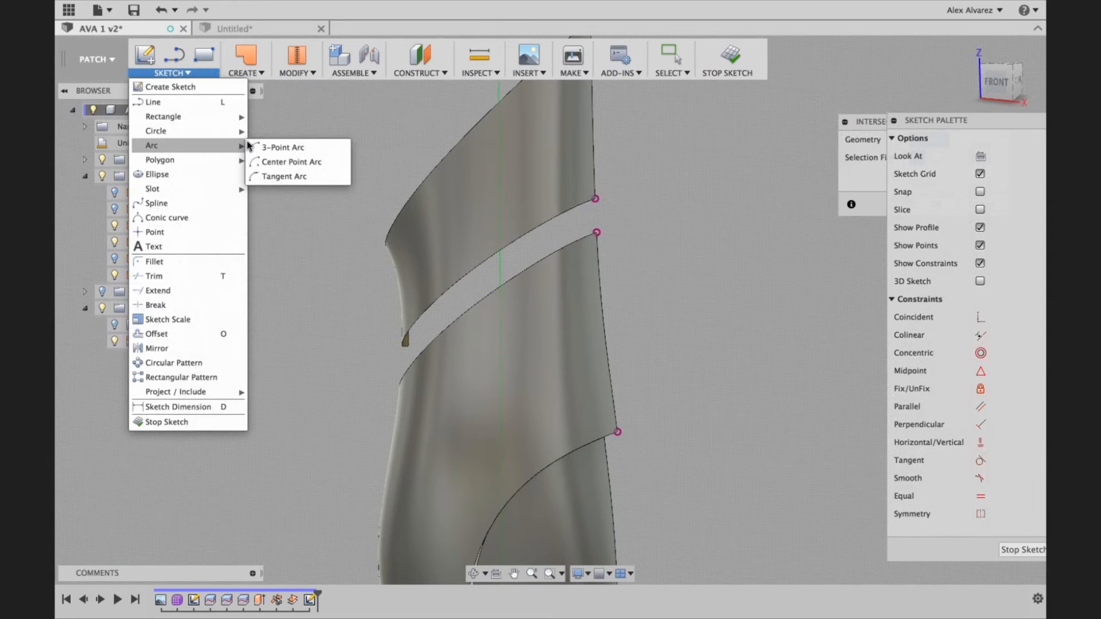
{"action": "left_click", "coordinate": [265, 148]}
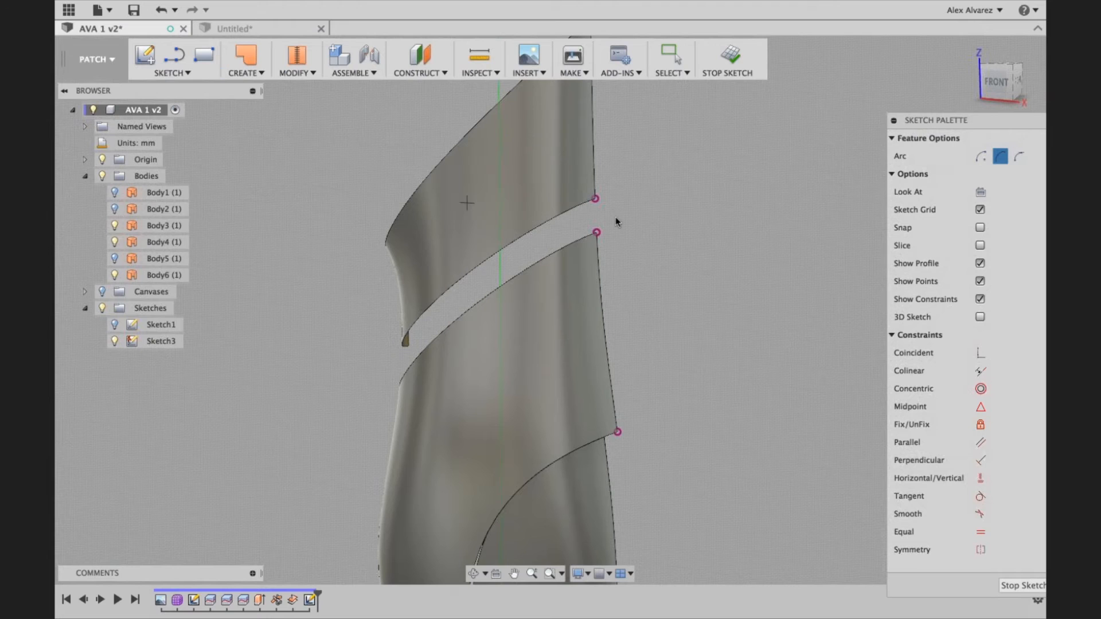
{"action": "middle_click_drag", "start_coordinate": [615, 217], "coordinate": [632, 188], "text": "shift"}
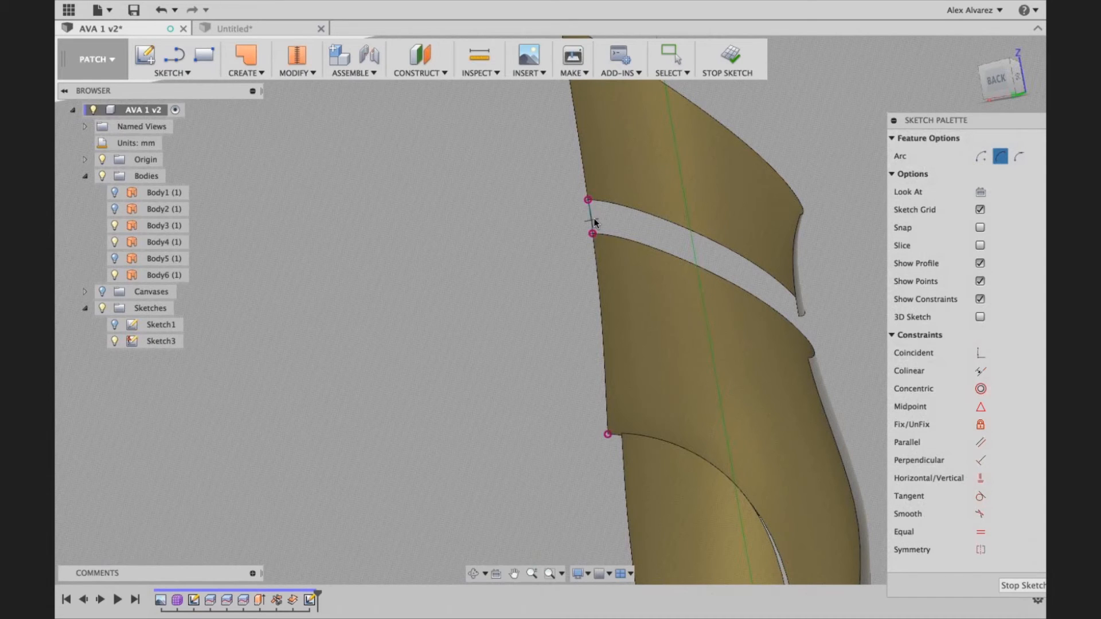
{"action": "left_click", "coordinate": [594, 219]}
Step: Sketch a short line slanting inward and down from the intersection point at the curved cutout, past the inset surface
{"action": "scroll", "coordinate": [595, 219], "scroll_direction": "up", "scroll_amount": 5}
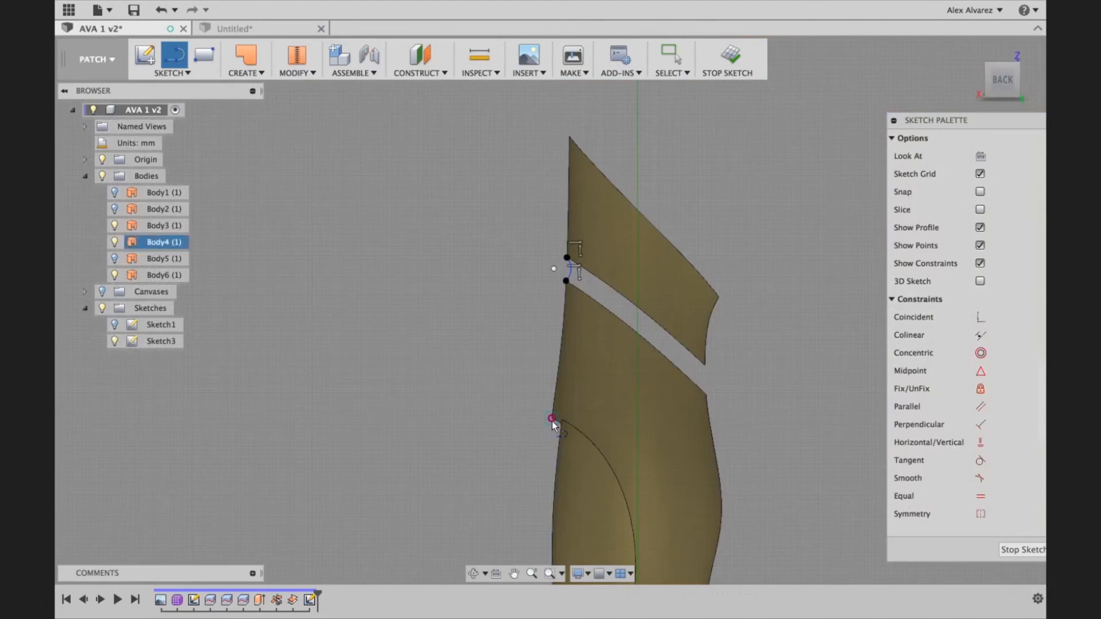
{"action": "left_click", "coordinate": [553, 424]}
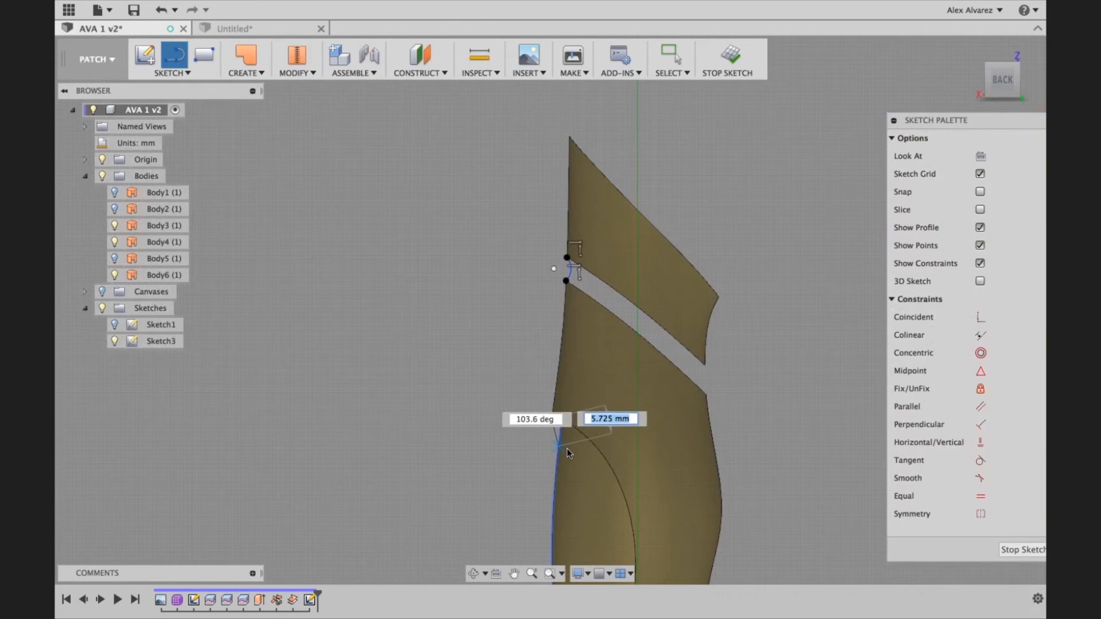
{"action": "left_click", "coordinate": [570, 452]}
{"action": "key", "text": "Escape"}
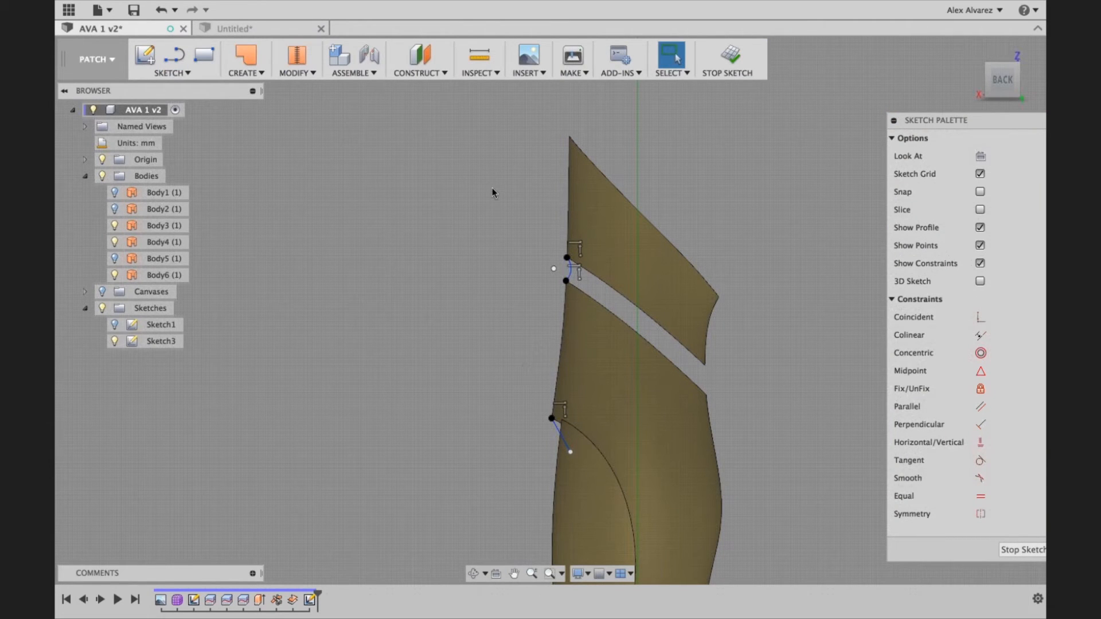
Step: Sweep the short slanted line along the curved cutout's edge as a new body, using a single path and perpendicular orientation
{"action": "left_click", "coordinate": [261, 75]}
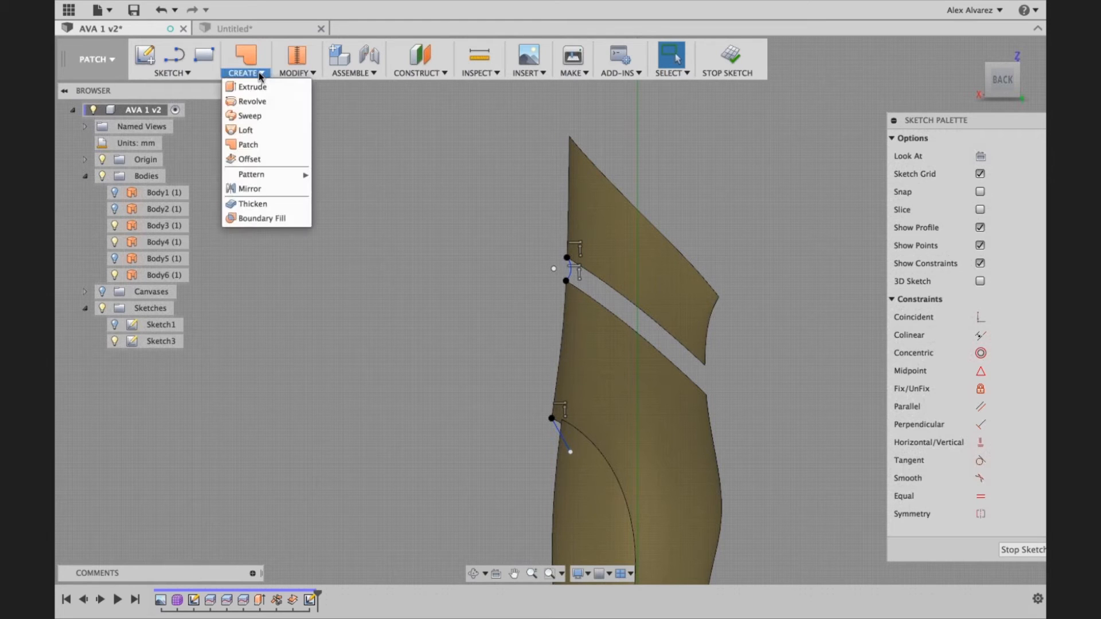
{"action": "left_click", "coordinate": [258, 115]}
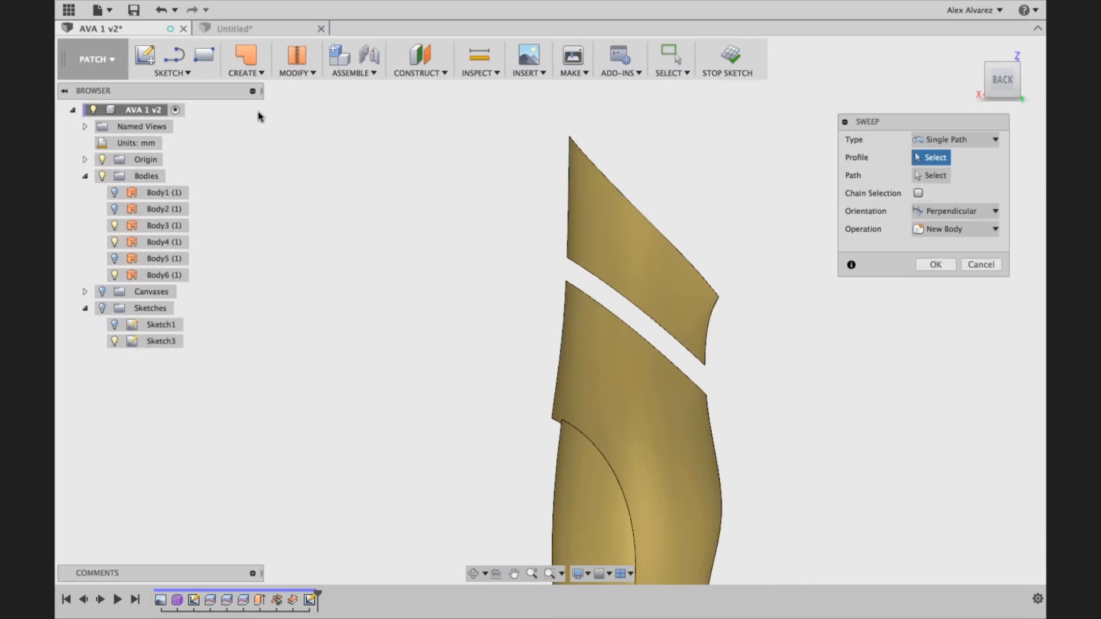
{"action": "left_click", "coordinate": [102, 308]}
{"action": "middle_click_drag", "start_coordinate": [401, 314], "coordinate": [436, 315], "text": "shift"}
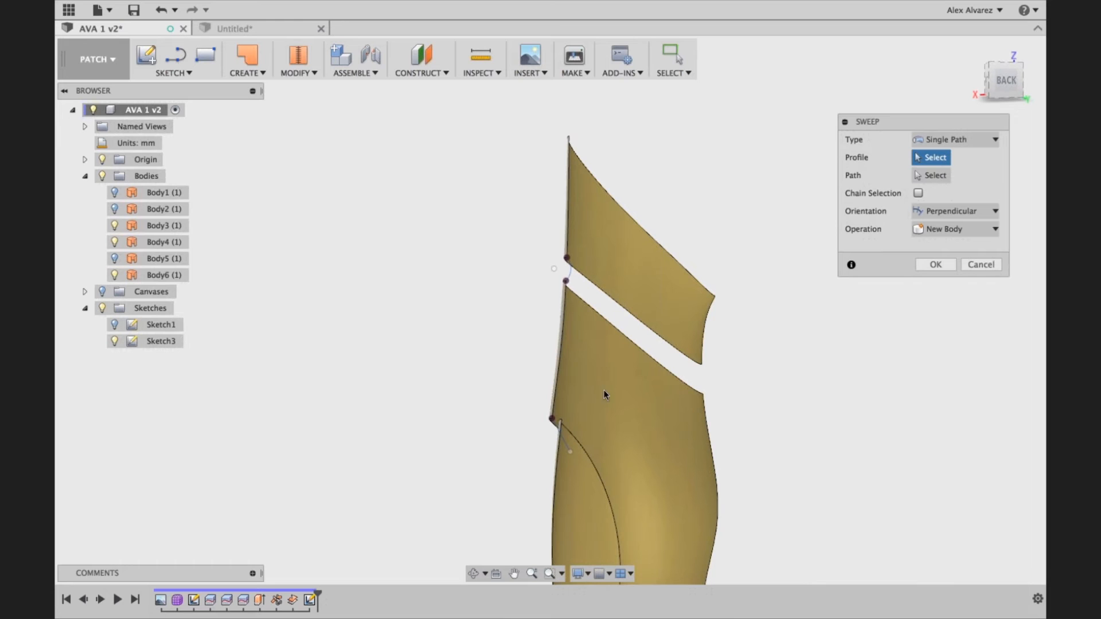
{"action": "scroll", "coordinate": [558, 438], "scroll_direction": "up", "scroll_amount": 3}
{"action": "left_click", "coordinate": [555, 428]}
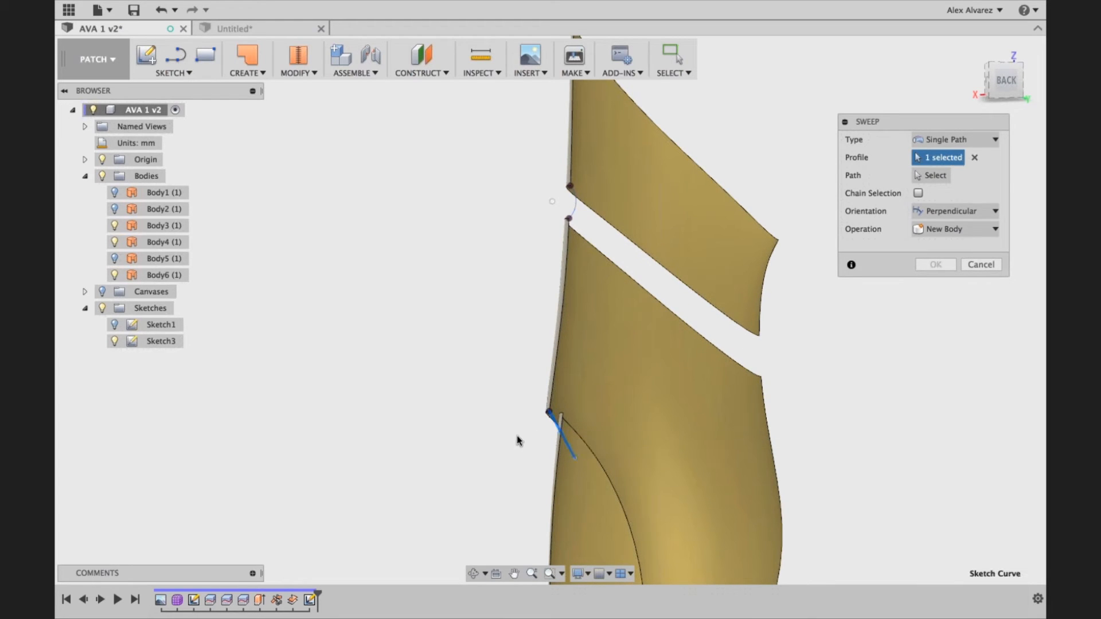
{"action": "middle_click_drag", "start_coordinate": [525, 437], "coordinate": [537, 439], "text": "shift"}
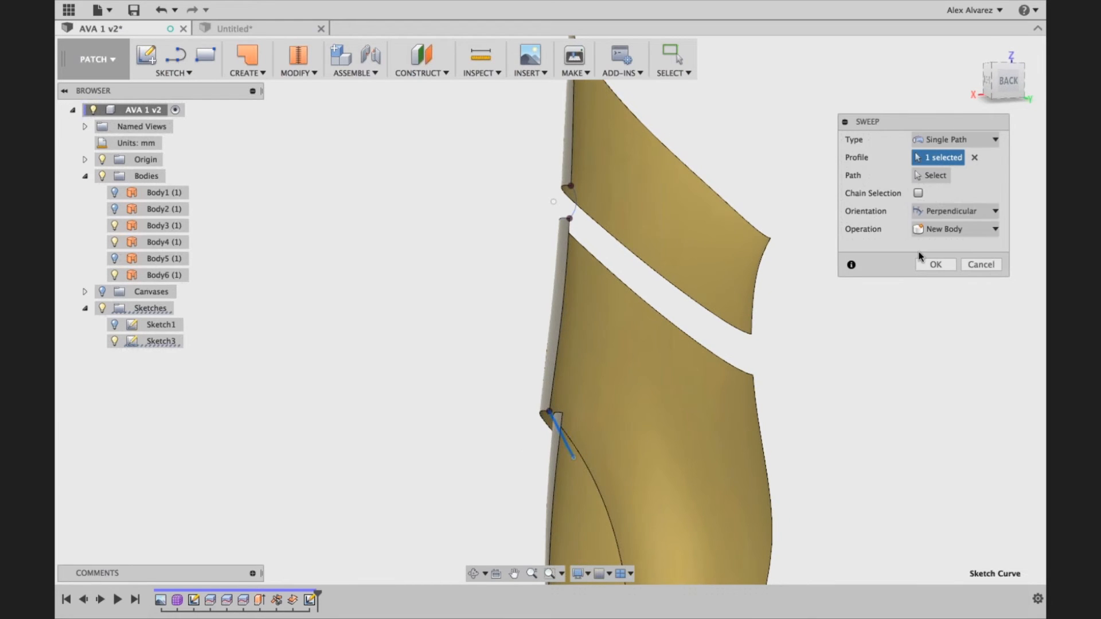
{"action": "left_click", "coordinate": [924, 180]}
{"action": "middle_click_drag", "start_coordinate": [450, 441], "coordinate": [459, 447], "text": "shift"}
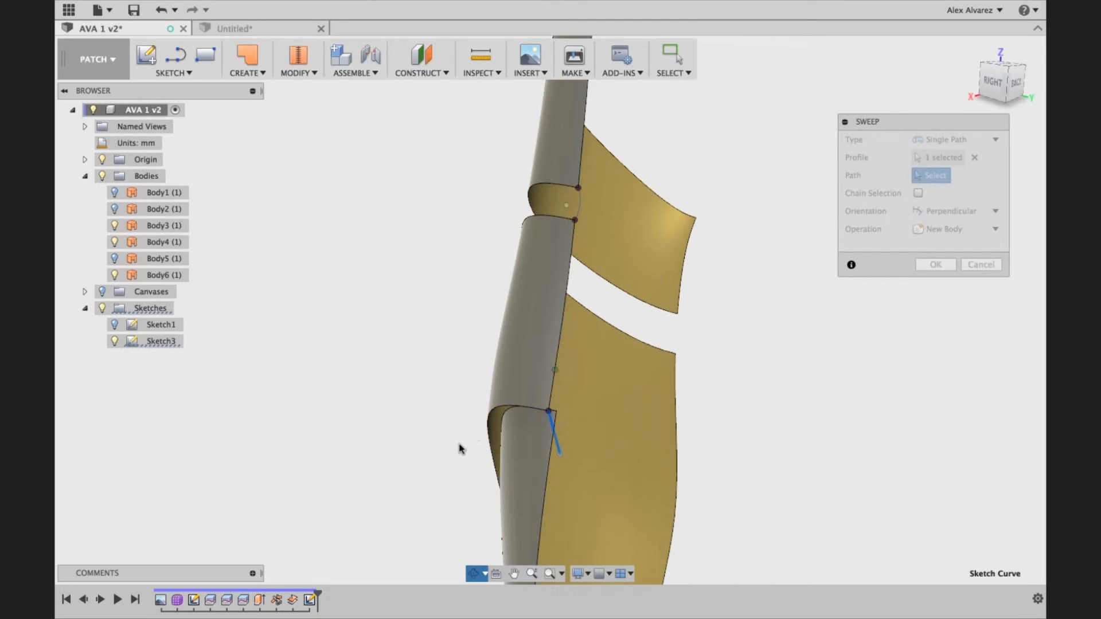
{"action": "left_click", "coordinate": [494, 432]}
{"action": "left_click", "coordinate": [925, 284]}
Step: Sweep the sketched arc along the diagonal gap's upper edge with the lower edge as guide rail, using Path + Guide Rail and New Body
{"action": "mouse_move", "coordinate": [811, 436]}
{"action": "middle_mouse_down", "text": "shift"}
{"action": "mouse_move", "coordinate": [799, 436]}
{"action": "mouse_move", "coordinate": [865, 422]}
{"action": "mouse_move", "coordinate": [807, 445]}
{"action": "middle_mouse_up", "text": "shift"}
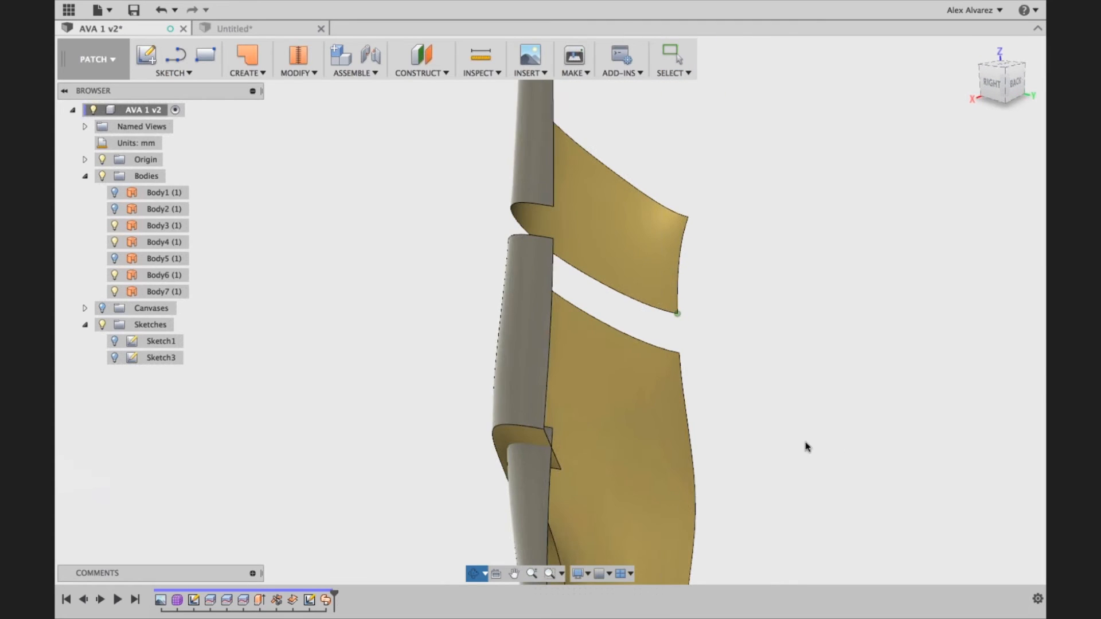
{"action": "right_click", "coordinate": [821, 342]}
{"action": "left_click", "coordinate": [818, 298]}
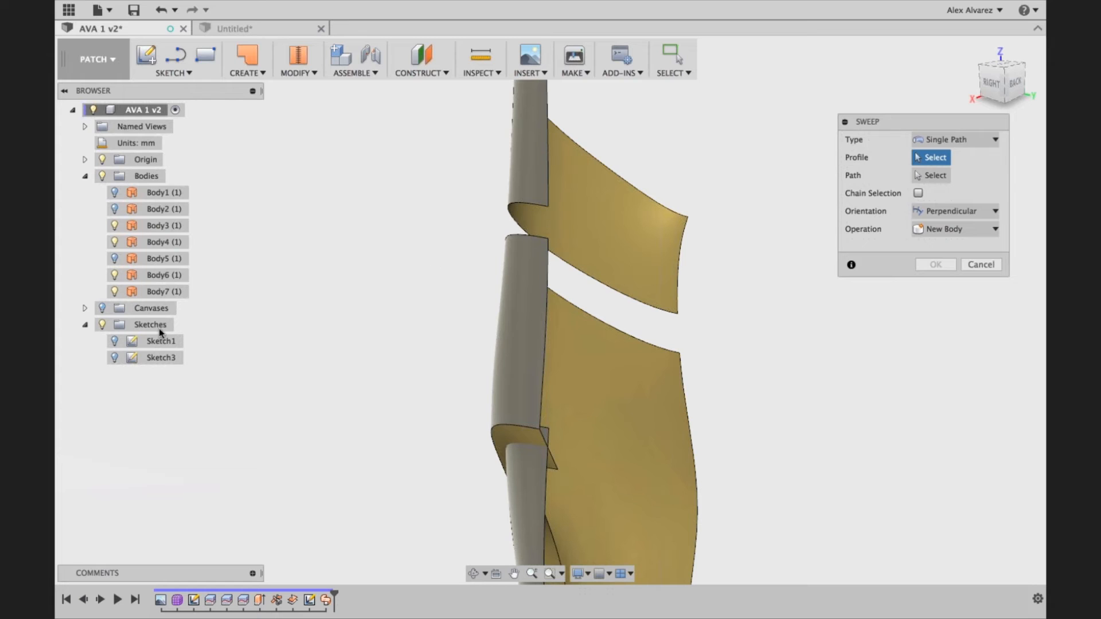
{"action": "left_click", "coordinate": [114, 358]}
{"action": "left_click", "coordinate": [951, 133]}
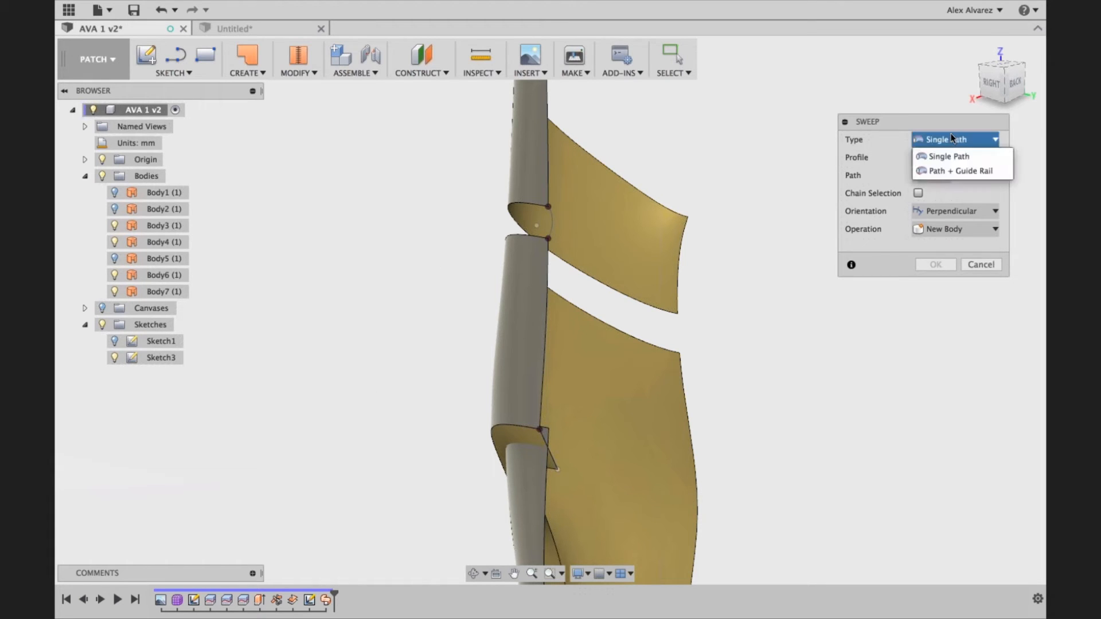
{"action": "left_click", "coordinate": [951, 168]}
{"action": "middle_click_drag", "start_coordinate": [785, 206], "coordinate": [753, 206], "text": "shift"}
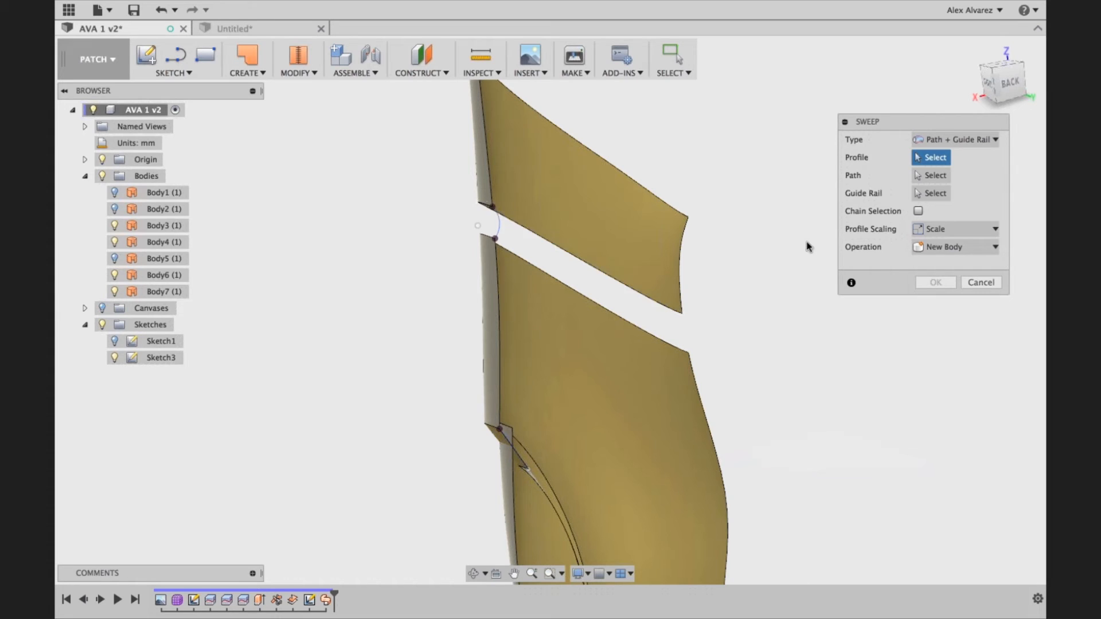
{"action": "left_click", "coordinate": [499, 230]}
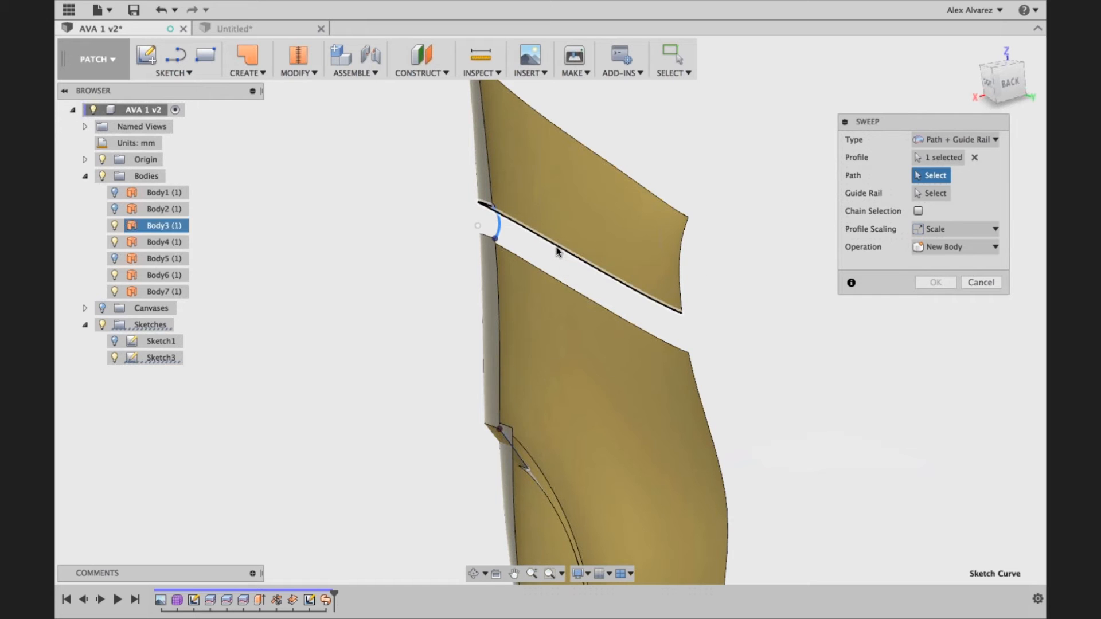
{"action": "left_click", "coordinate": [559, 248]}
{"action": "left_click", "coordinate": [941, 194]}
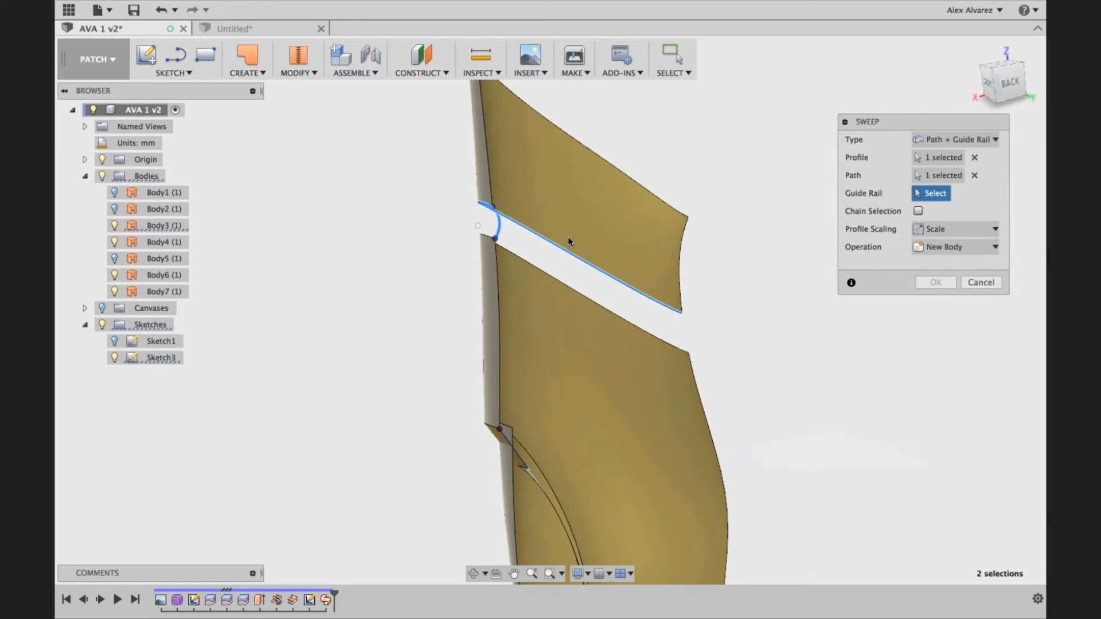
{"action": "left_click", "coordinate": [546, 275]}
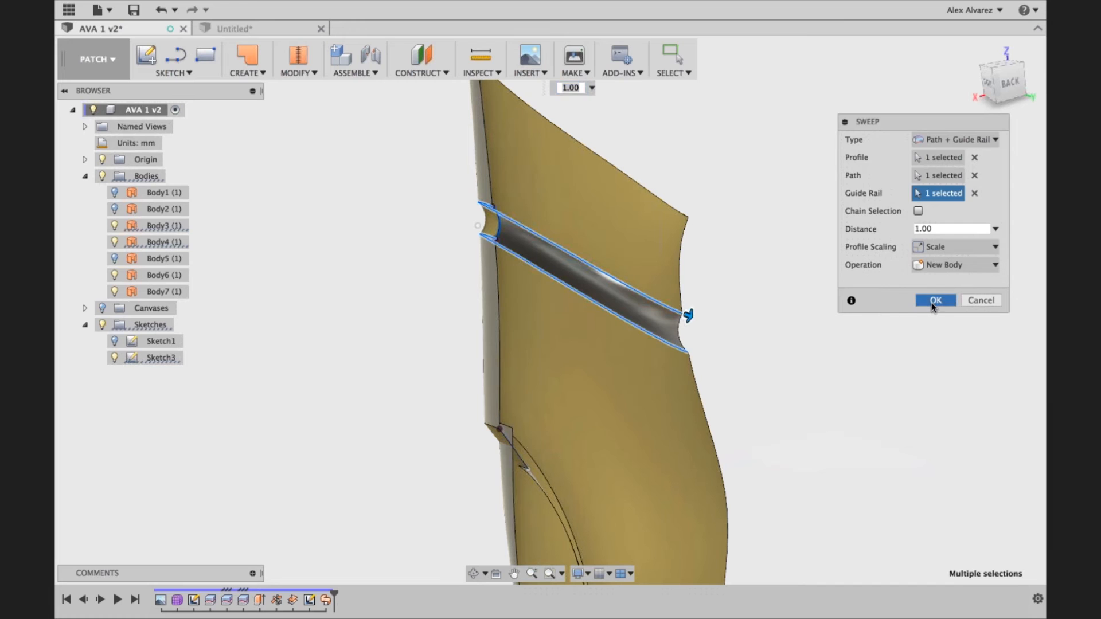
{"action": "left_click", "coordinate": [929, 302]}
{"action": "middle_click_drag", "start_coordinate": [723, 292], "coordinate": [595, 388], "text": "shift"}
{"action": "scroll", "coordinate": [763, 396], "scroll_direction": "up", "scroll_amount": 3}
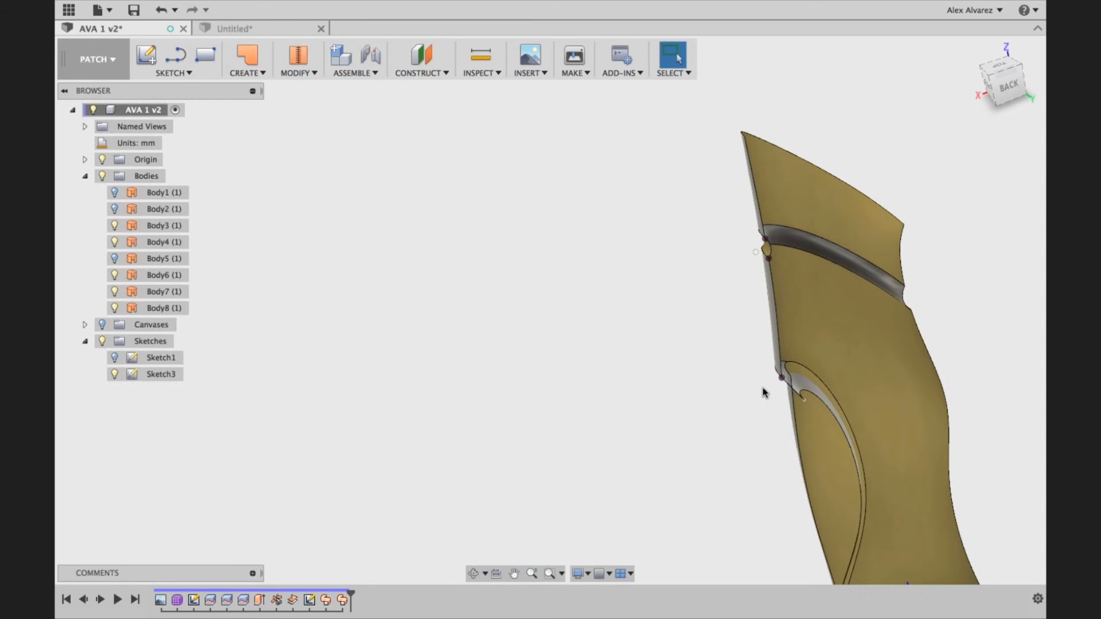
Step: Edit the diagonal gap's sweep and reselect the gap's upper edge as its path with chain selection off
{"action": "middle_click_drag", "start_coordinate": [698, 335], "coordinate": [657, 295]}
{"action": "middle_click_drag", "start_coordinate": [658, 296], "coordinate": [663, 308], "text": "shift"}
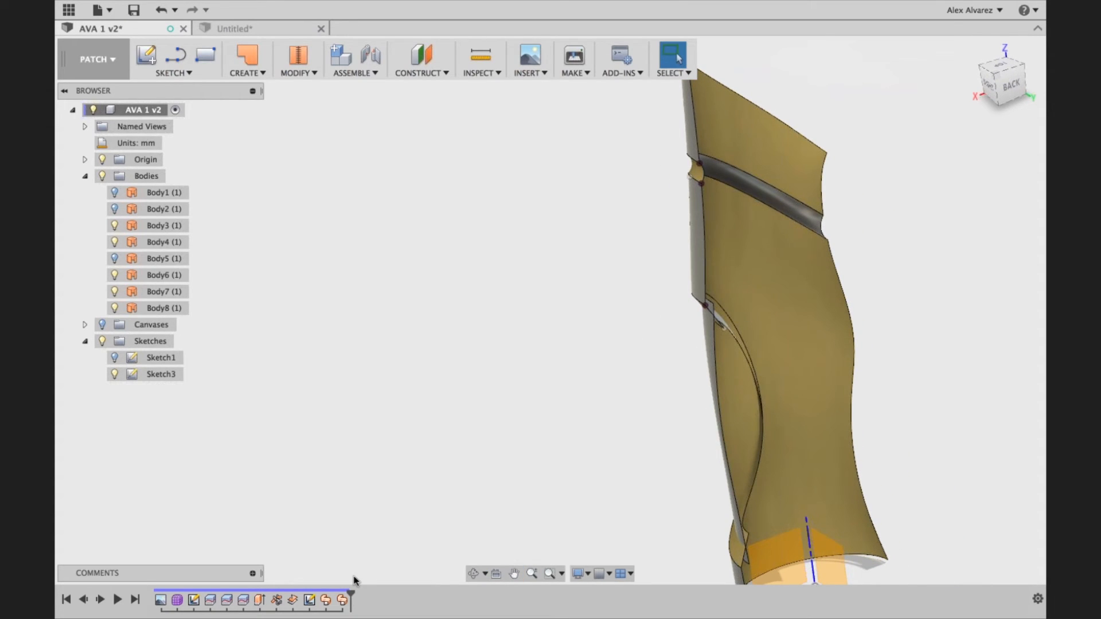
{"action": "double_click", "coordinate": [346, 601]}
{"action": "right_click", "coordinate": [343, 601]}
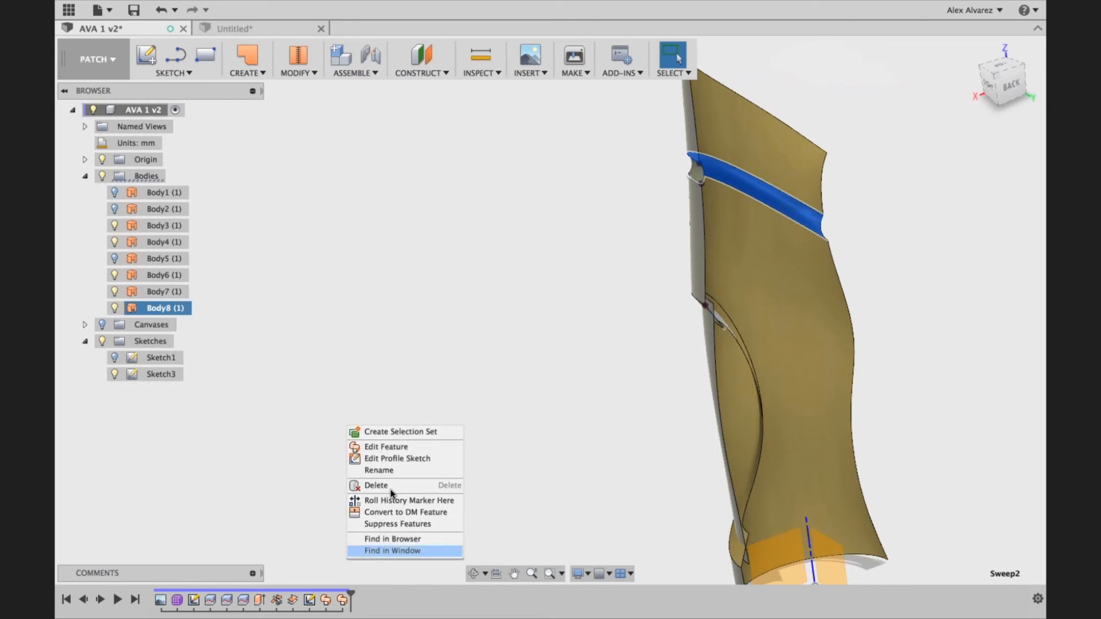
{"action": "left_click", "coordinate": [394, 448]}
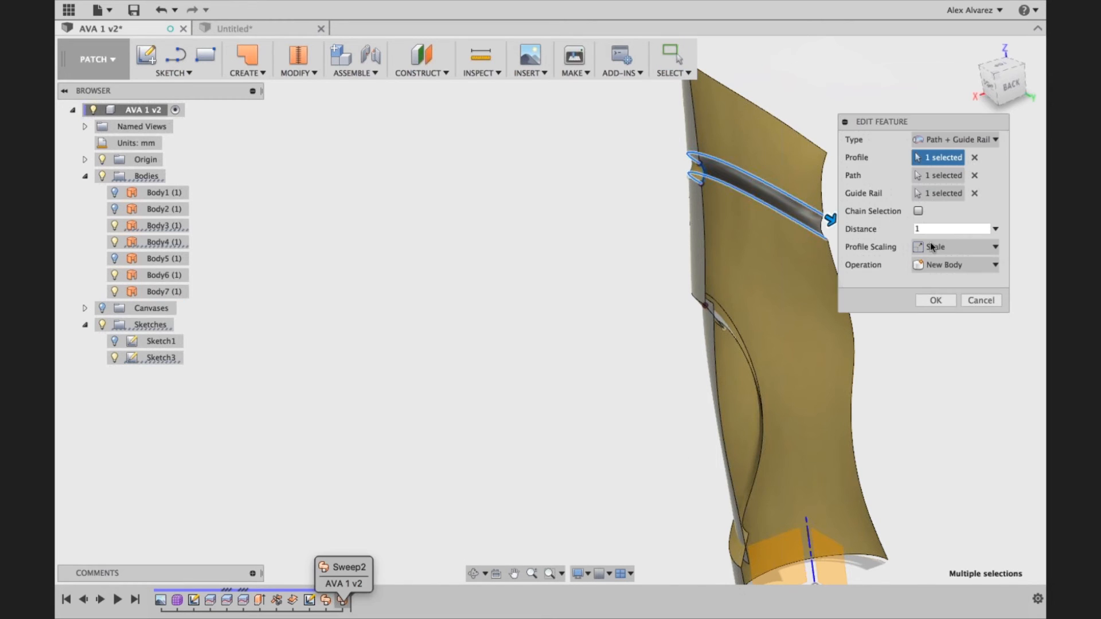
{"action": "left_click", "coordinate": [920, 213]}
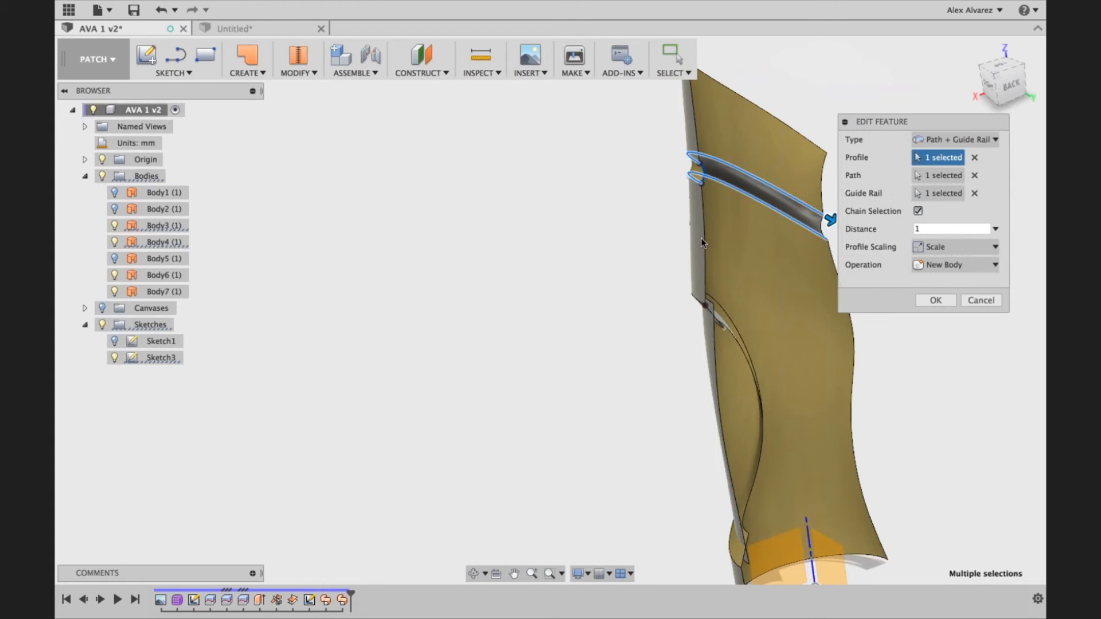
{"action": "left_click", "coordinate": [975, 175]}
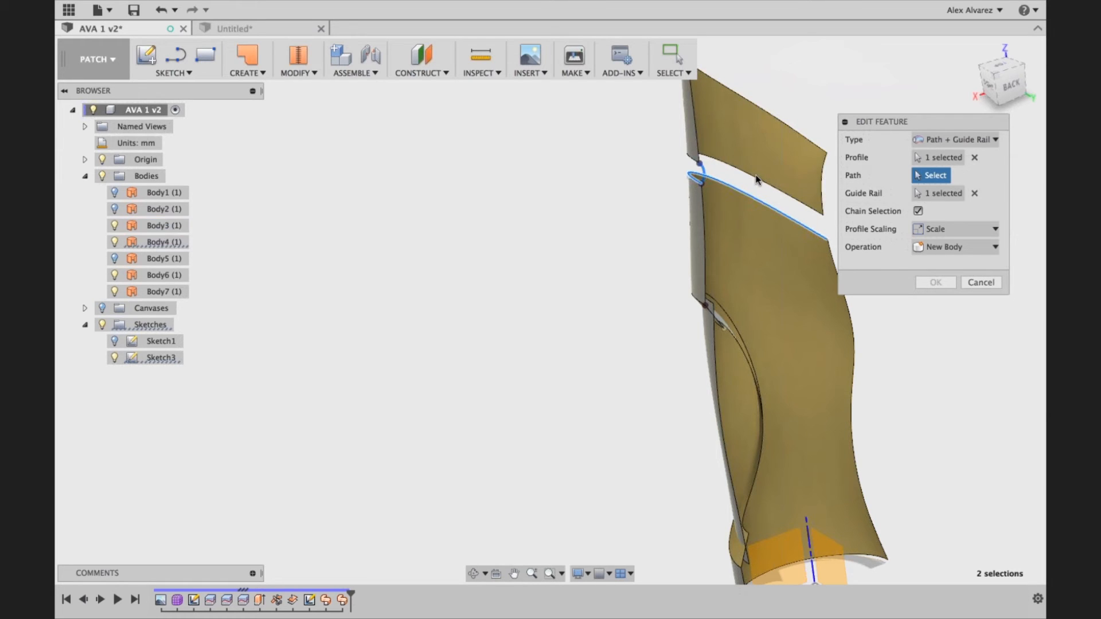
{"action": "left_click", "coordinate": [918, 211]}
{"action": "left_click", "coordinate": [742, 177]}
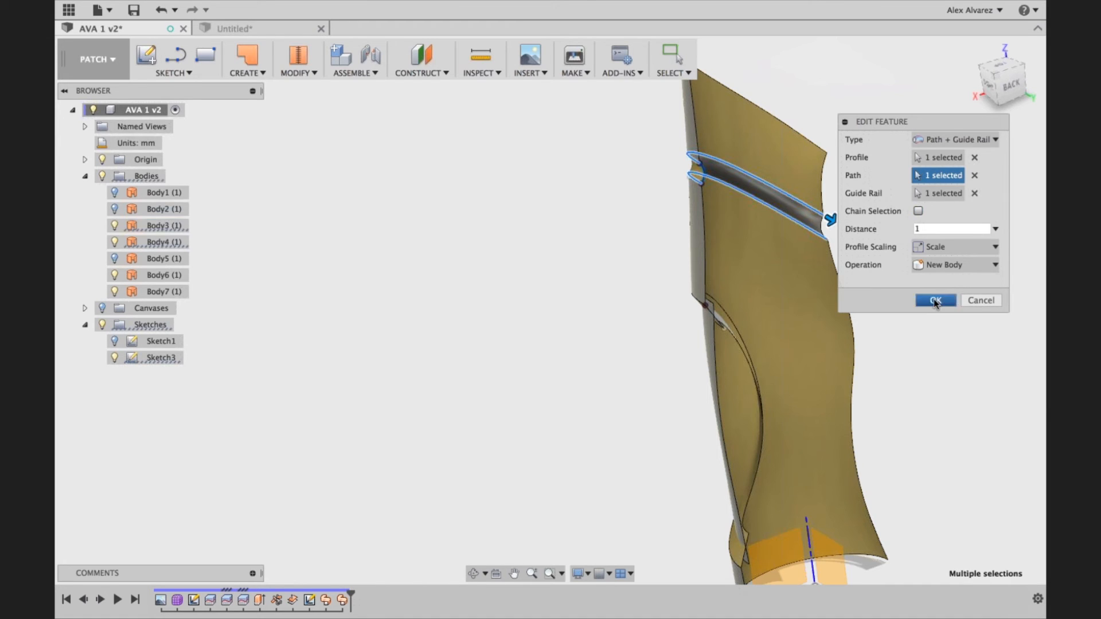
{"action": "left_click", "coordinate": [936, 302]}
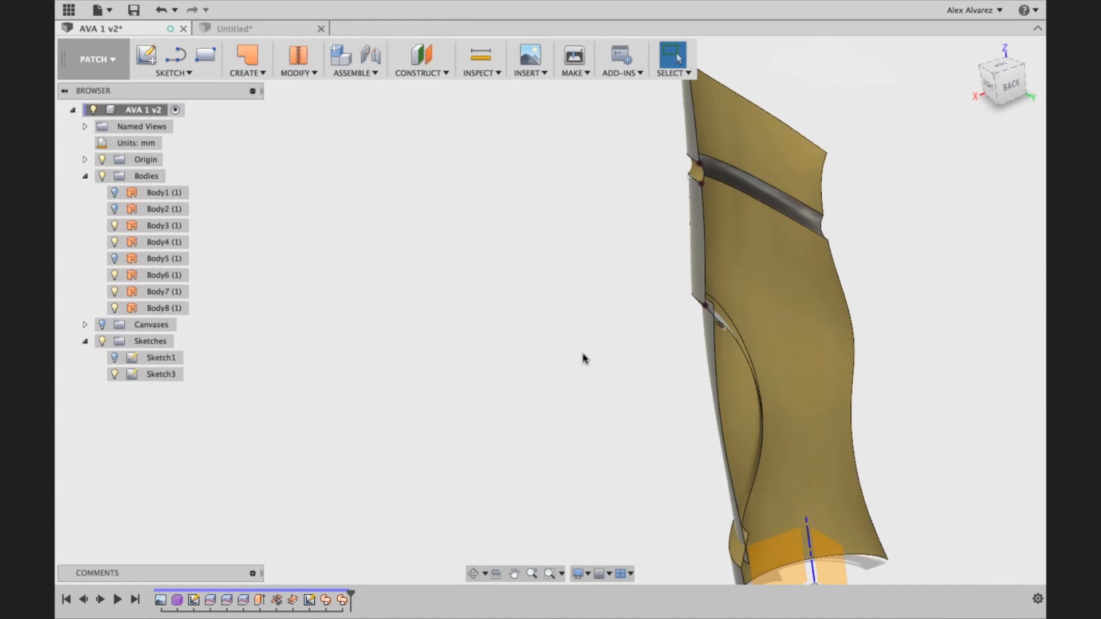
Step: Trim away the inset surface's excess beyond the curved cutout's swept wall, using the swept wall as the trim tool
{"action": "middle_click_drag", "start_coordinate": [584, 354], "coordinate": [392, 305], "text": "shift"}
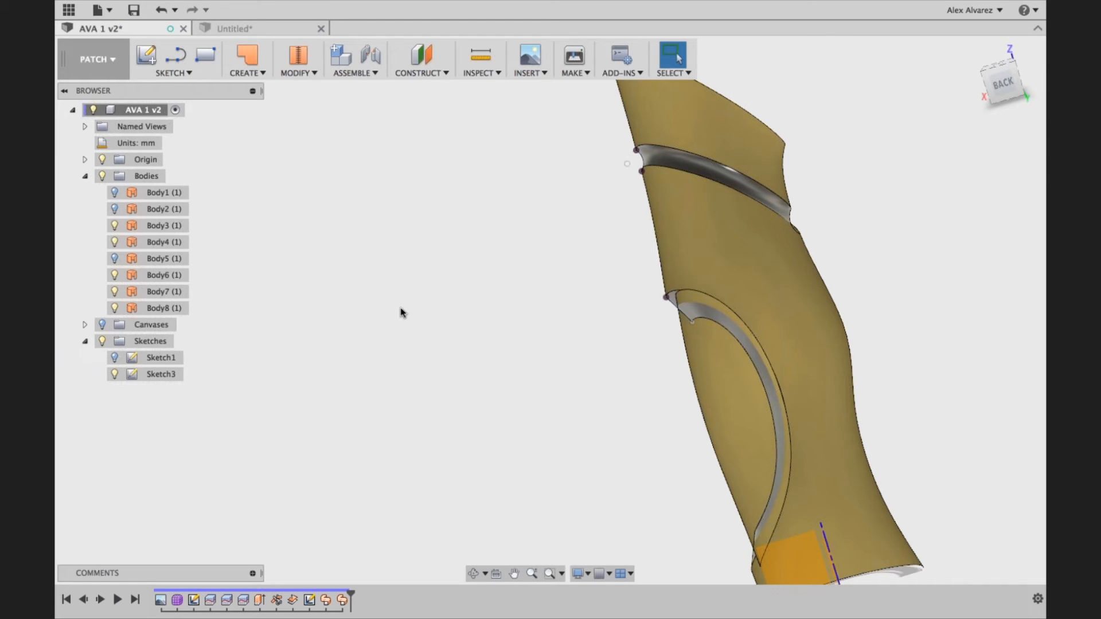
{"action": "middle_click_drag", "start_coordinate": [408, 299], "coordinate": [580, 281], "text": "shift"}
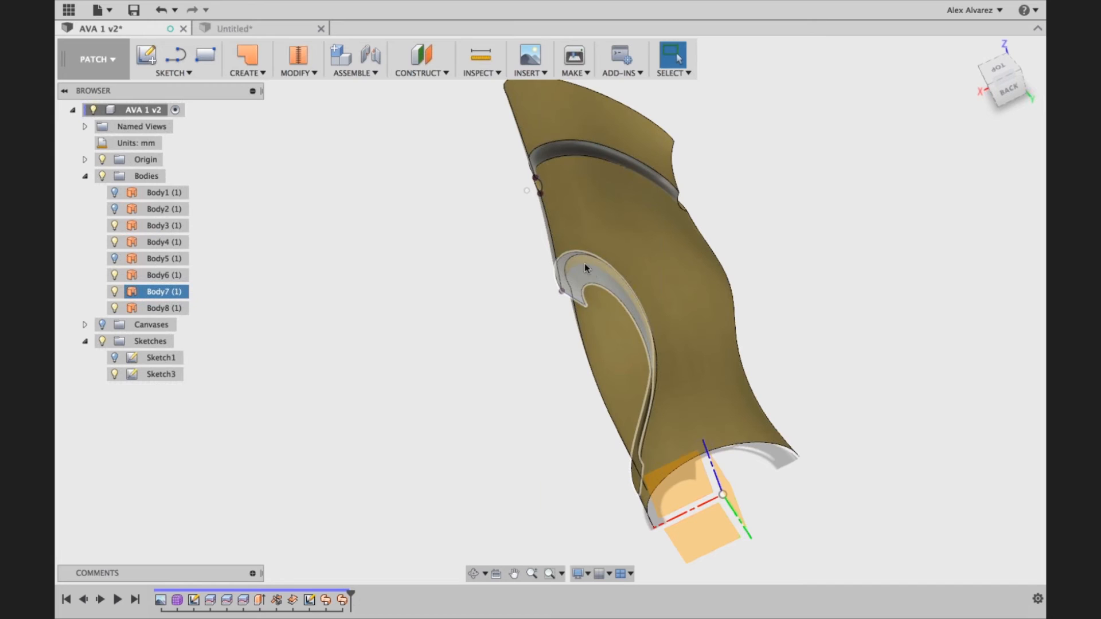
{"action": "scroll", "coordinate": [539, 314], "scroll_direction": "down", "scroll_amount": 4}
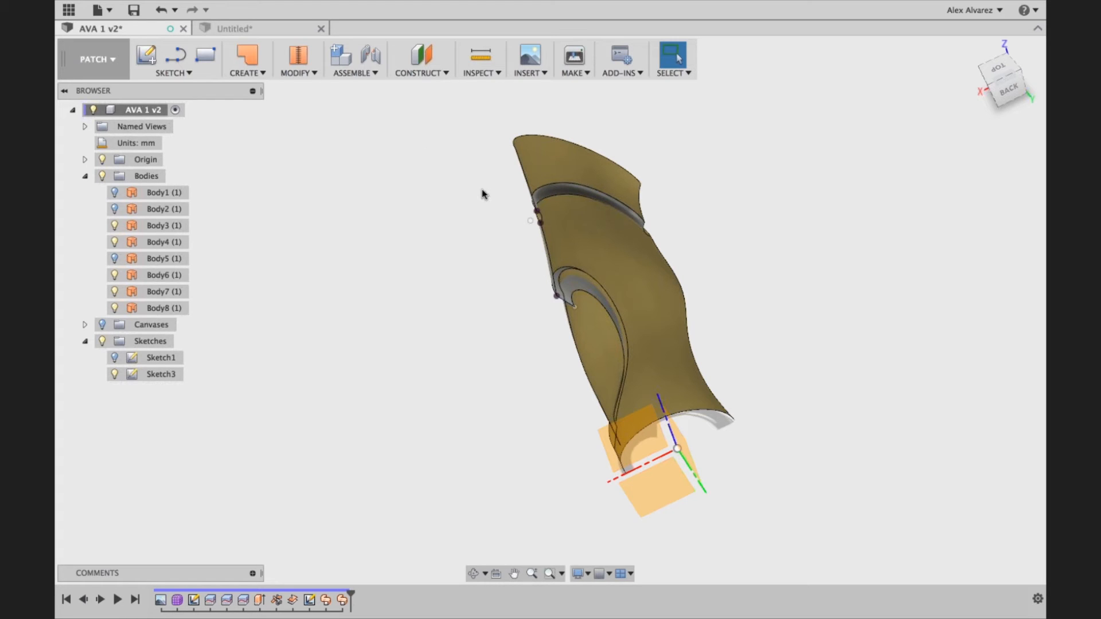
{"action": "left_click", "coordinate": [574, 296]}
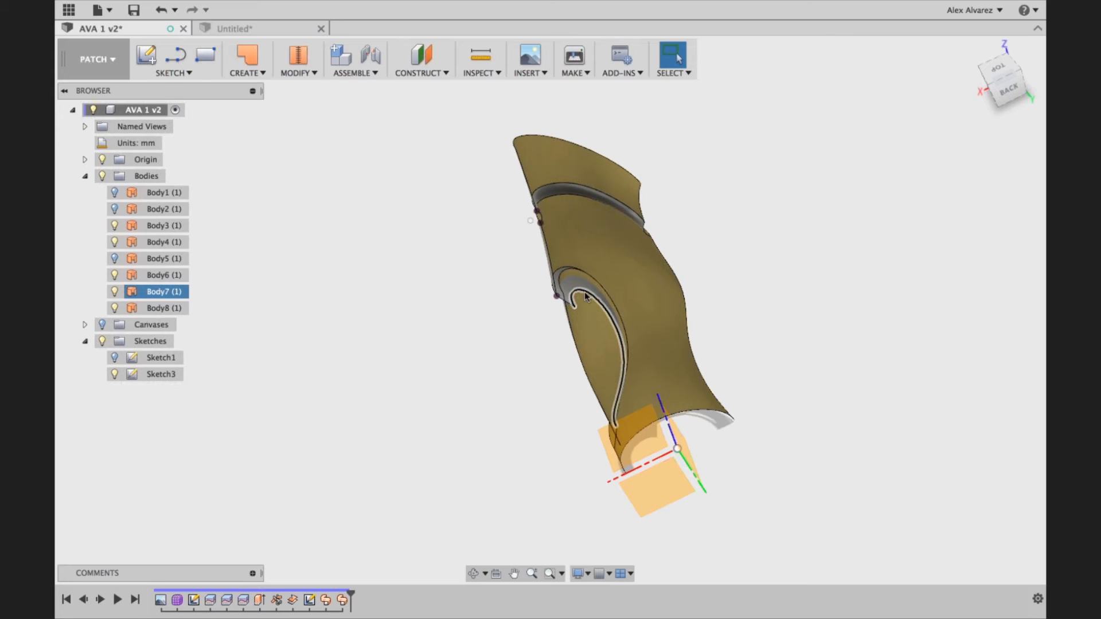
{"action": "left_click", "coordinate": [504, 287]}
{"action": "middle_click_drag", "start_coordinate": [493, 322], "coordinate": [512, 310], "text": "shift"}
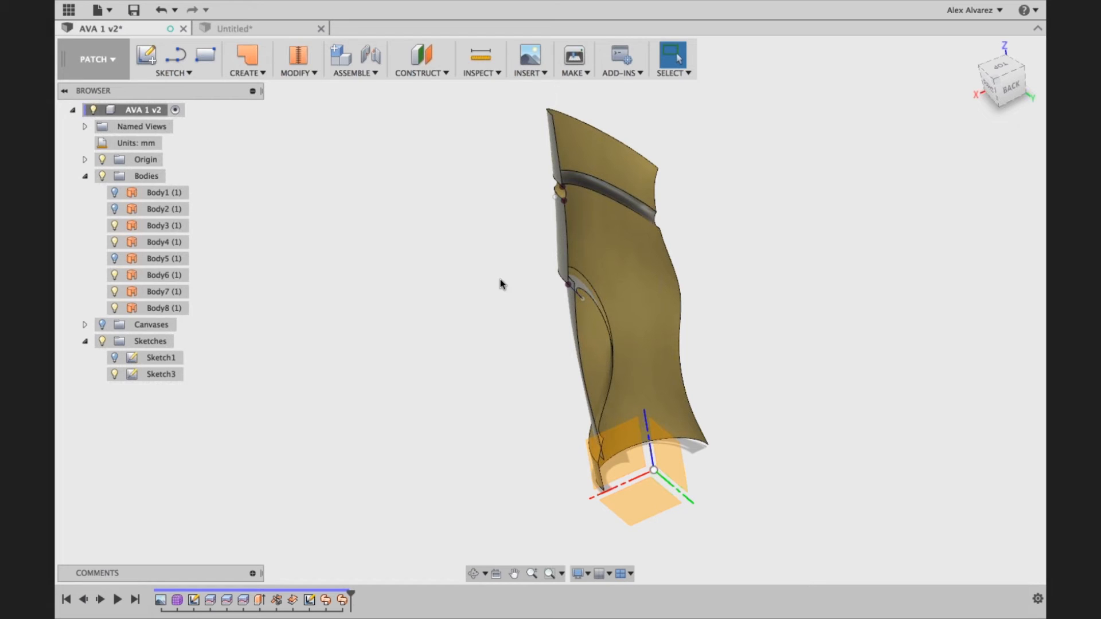
{"action": "left_click", "coordinate": [313, 74]}
{"action": "left_click", "coordinate": [315, 136]}
{"action": "mouse_move", "coordinate": [405, 270]}
{"action": "middle_mouse_down", "text": "shift"}
{"action": "mouse_move", "coordinate": [413, 265]}
{"action": "mouse_move", "coordinate": [405, 272]}
{"action": "middle_mouse_up", "text": "shift"}
{"action": "scroll", "coordinate": [552, 291], "scroll_direction": "up", "scroll_amount": 6}
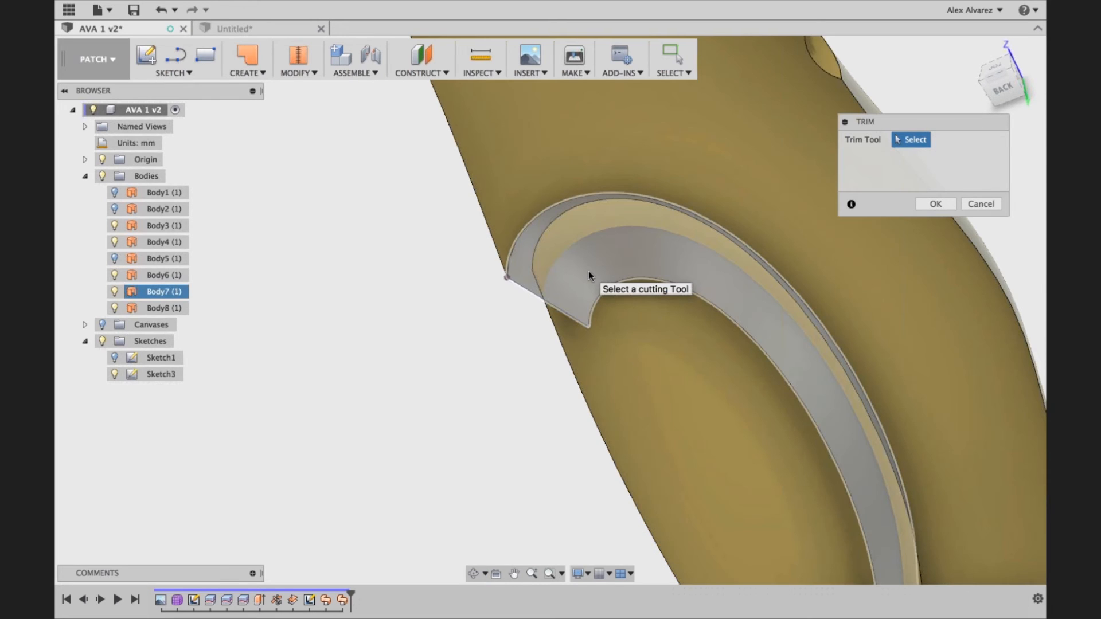
{"action": "left_click", "coordinate": [588, 270]}
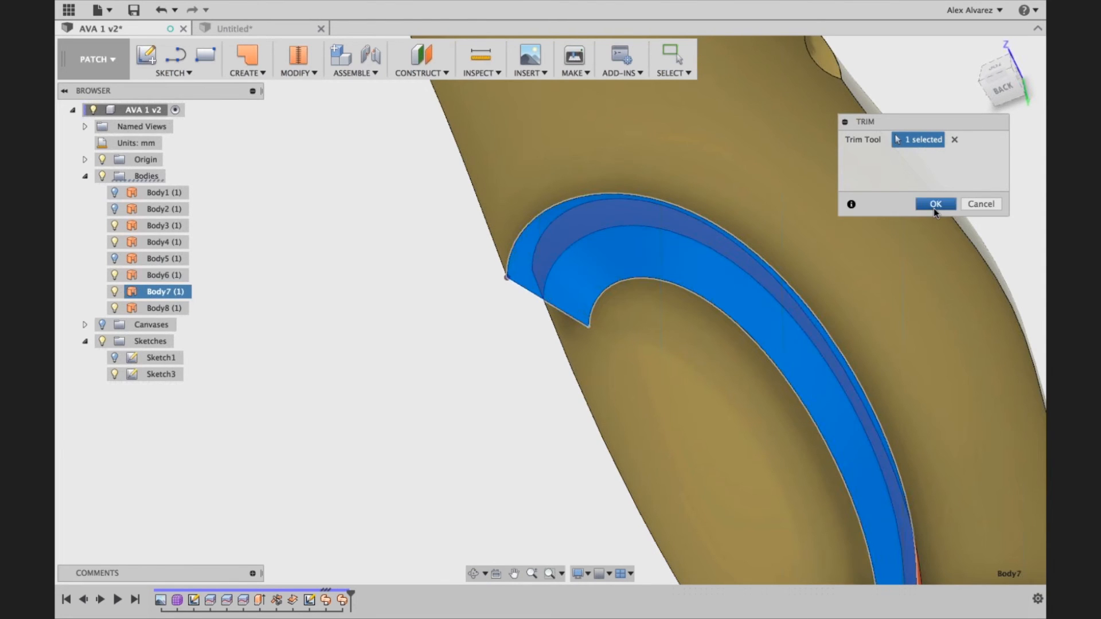
{"action": "left_click", "coordinate": [933, 204]}
Step: Trim off the part of the curved cutout's swept wall that extends past the inset surface, using the inset surface as the trim tool
{"action": "right_click", "coordinate": [439, 332]}
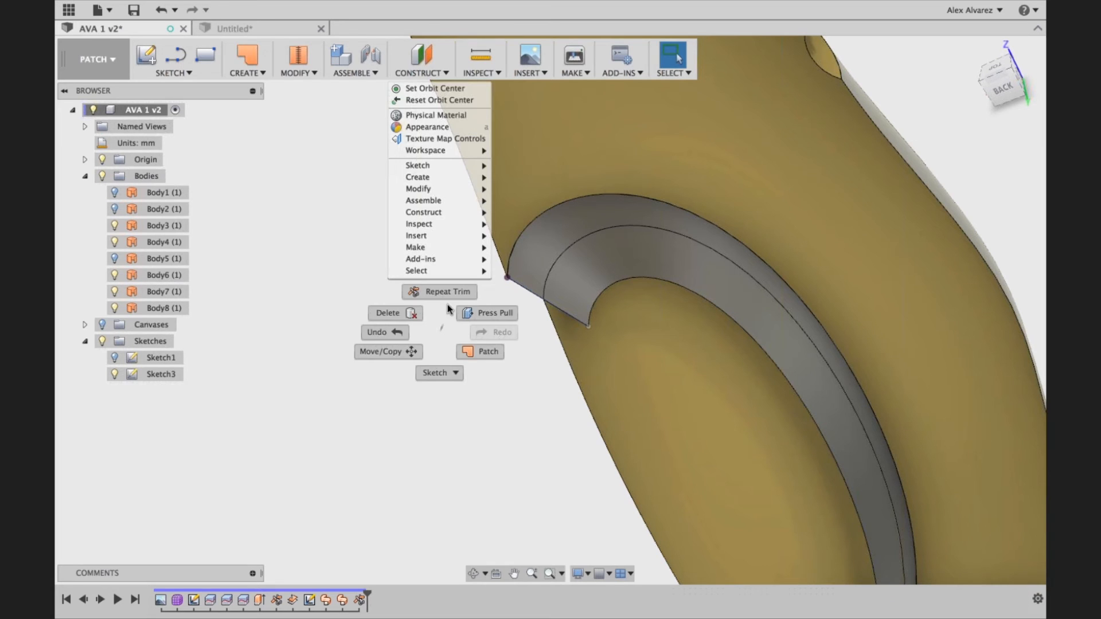
{"action": "left_click", "coordinate": [447, 293]}
{"action": "middle_click_drag", "start_coordinate": [473, 342], "coordinate": [633, 401], "text": "shift"}
{"action": "left_click", "coordinate": [633, 401]}
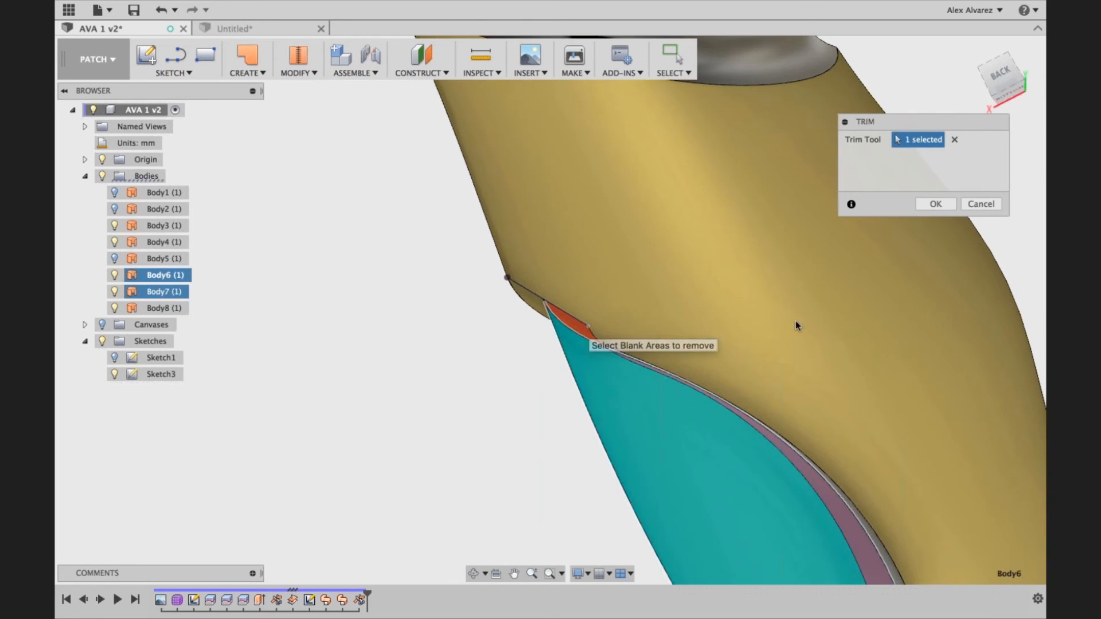
{"action": "scroll", "coordinate": [562, 406], "scroll_direction": "down", "scroll_amount": 10}
{"action": "middle_click_drag", "start_coordinate": [545, 345], "coordinate": [594, 368], "text": "shift"}
{"action": "scroll", "coordinate": [599, 388], "scroll_direction": "up", "scroll_amount": 5}
{"action": "scroll", "coordinate": [590, 398], "scroll_direction": "down", "scroll_amount": 5}
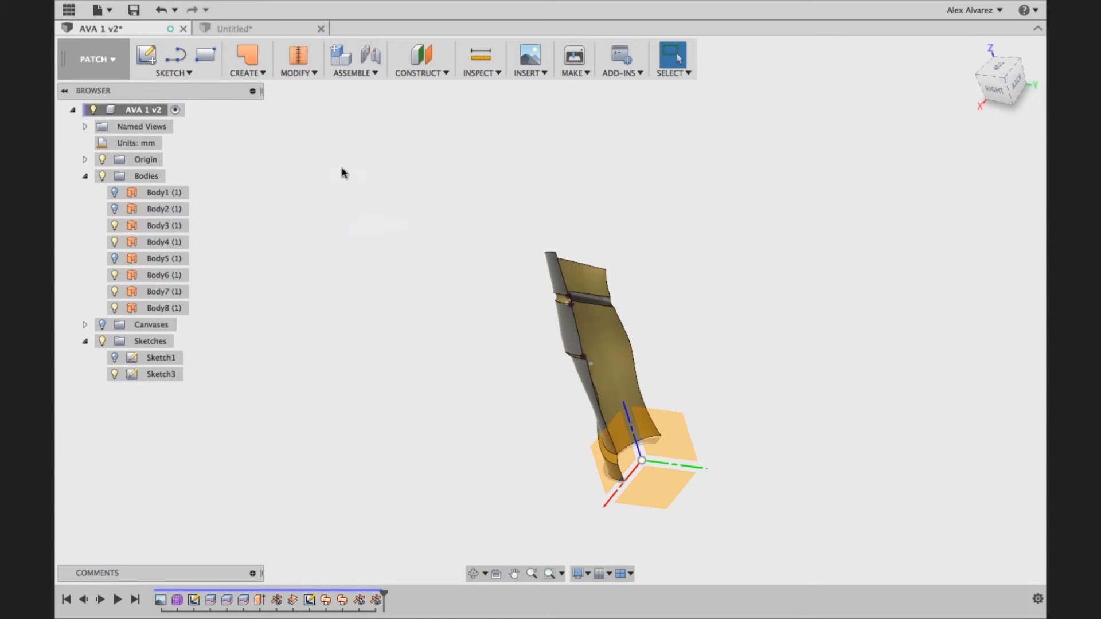
Step: Mirror all five visible surfaces of the half body as faces across the XZ origin plane
{"action": "left_click", "coordinate": [264, 73]}
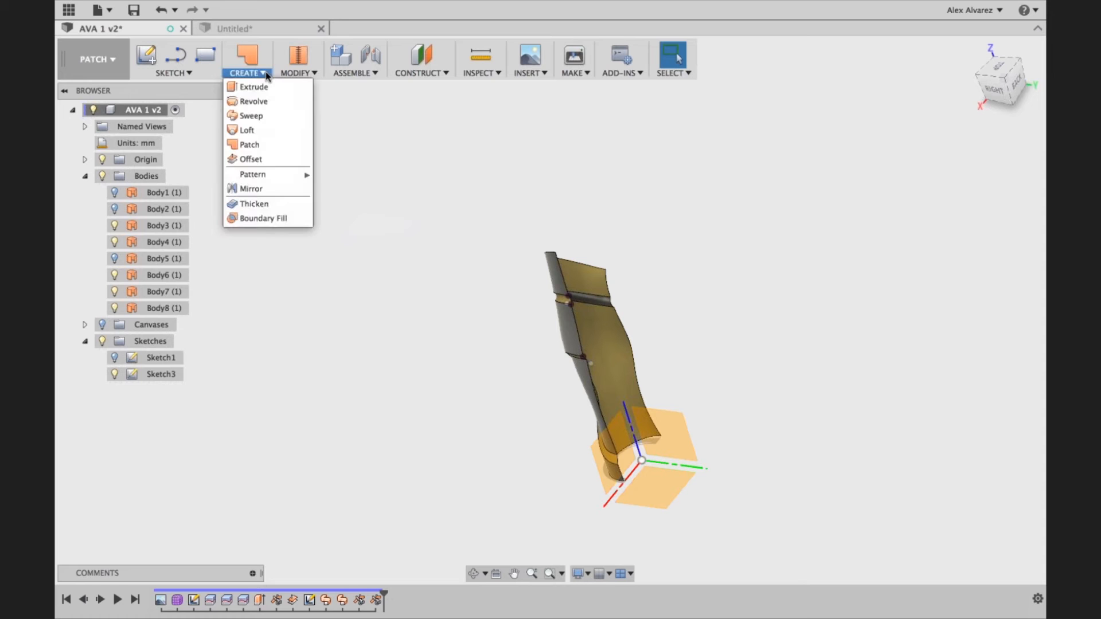
{"action": "left_click", "coordinate": [270, 189]}
{"action": "middle_click_drag", "start_coordinate": [271, 189], "coordinate": [552, 214], "text": "shift"}
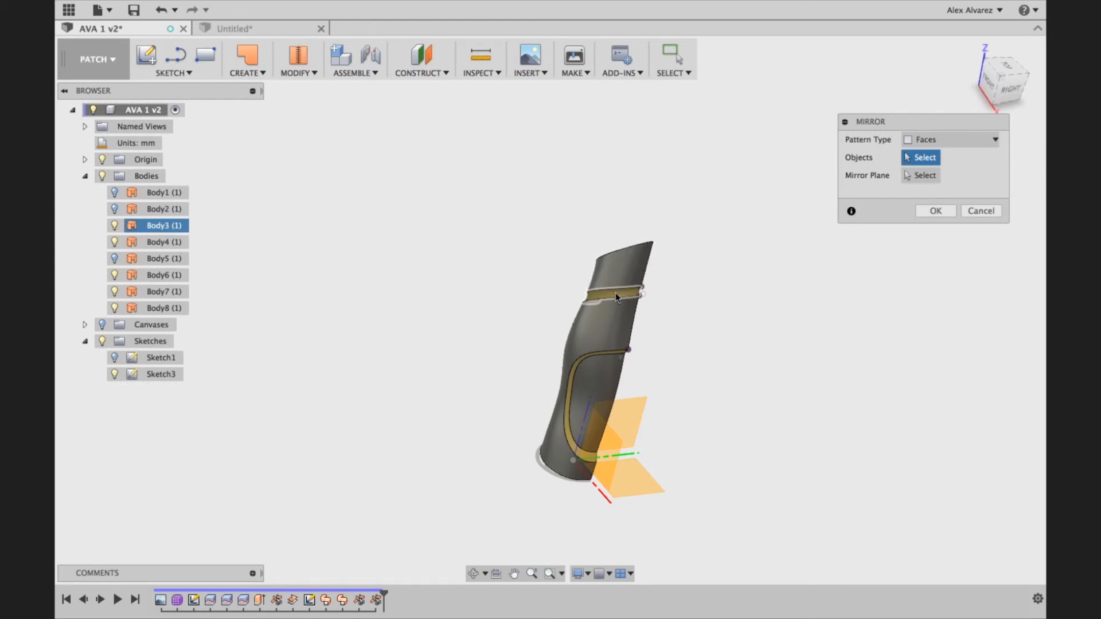
{"action": "left_click_drag", "start_coordinate": [617, 349], "coordinate": [682, 513]}
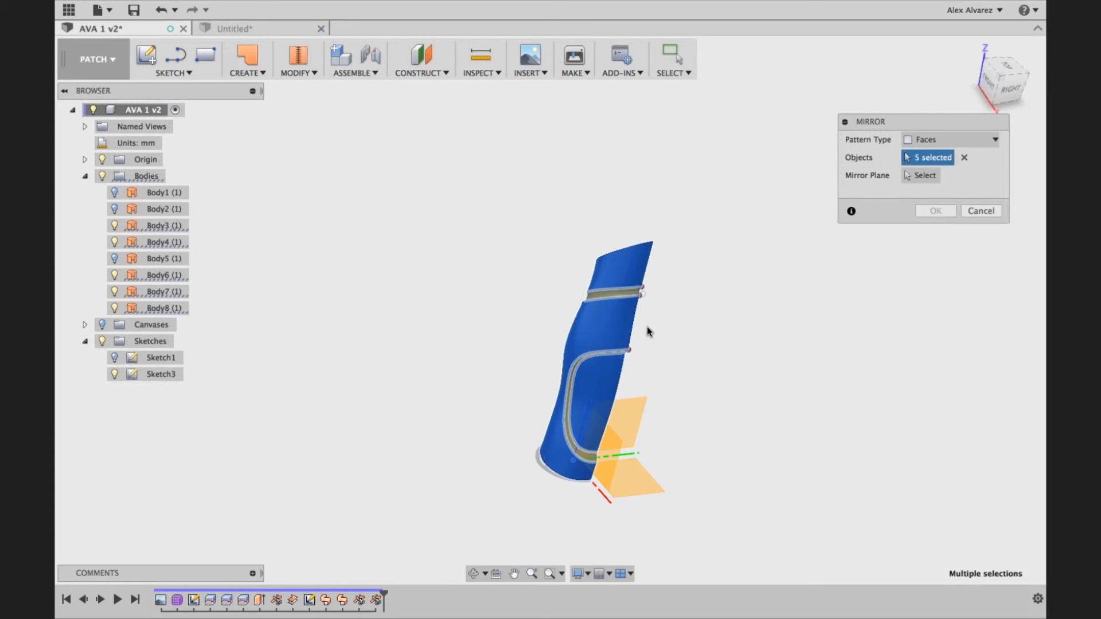
{"action": "middle_click_drag", "start_coordinate": [769, 345], "coordinate": [746, 341], "text": "shift"}
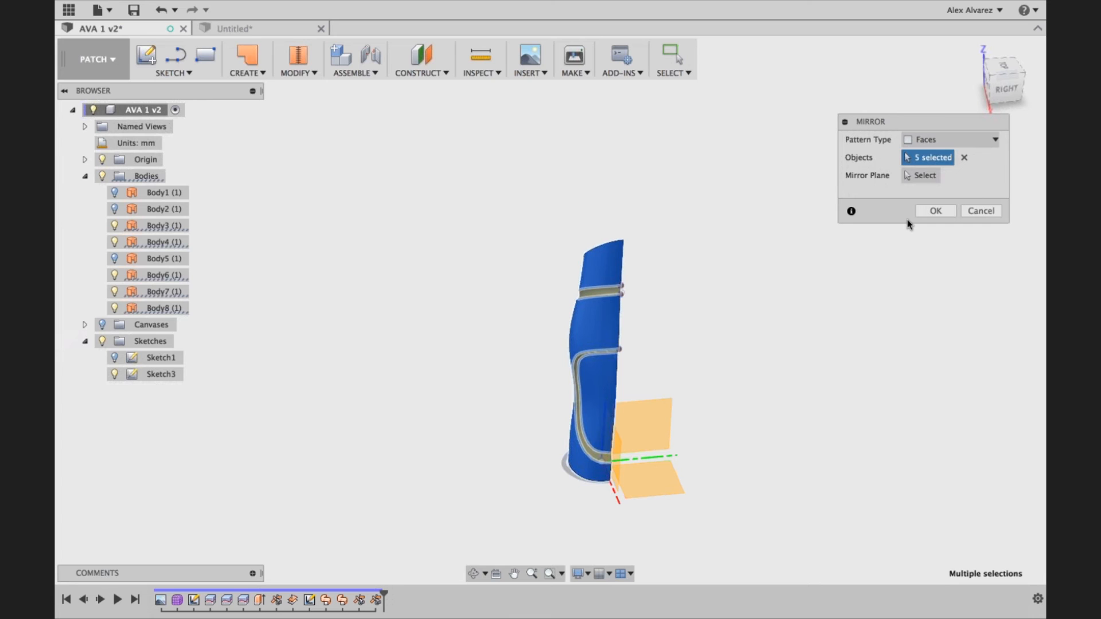
{"action": "left_click", "coordinate": [904, 170]}
{"action": "middle_click_drag", "start_coordinate": [755, 360], "coordinate": [708, 376], "text": "shift"}
{"action": "left_click", "coordinate": [627, 463]}
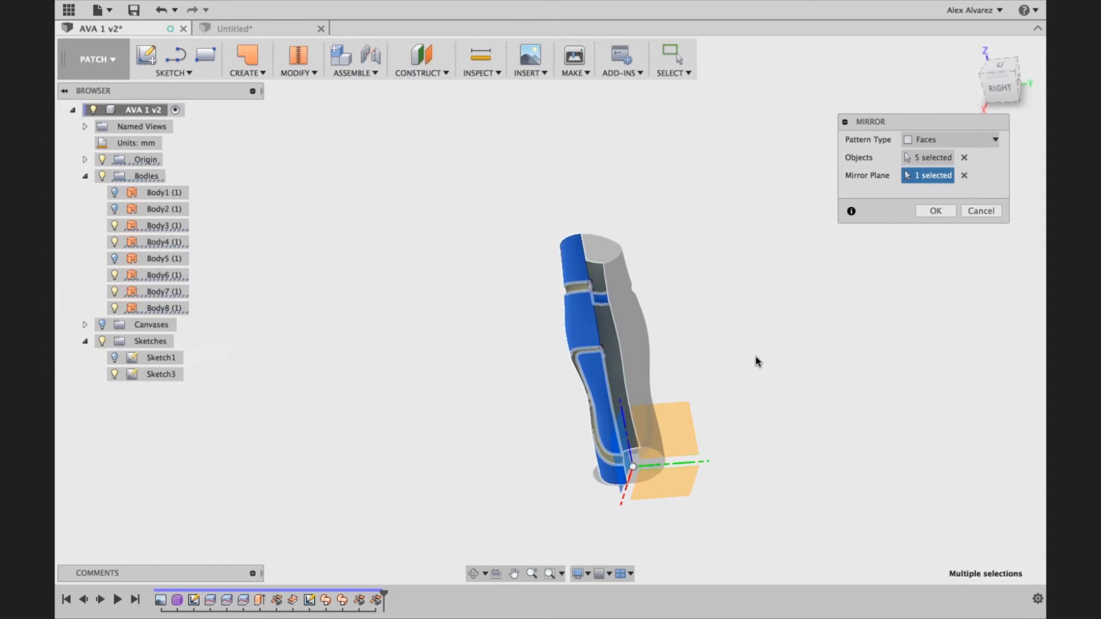
{"action": "left_click", "coordinate": [936, 211]}
Step: Close the slanted upper opening of the body with a patch, using Connected continuity and New Body
{"action": "middle_click_drag", "start_coordinate": [790, 299], "coordinate": [893, 287], "text": "shift"}
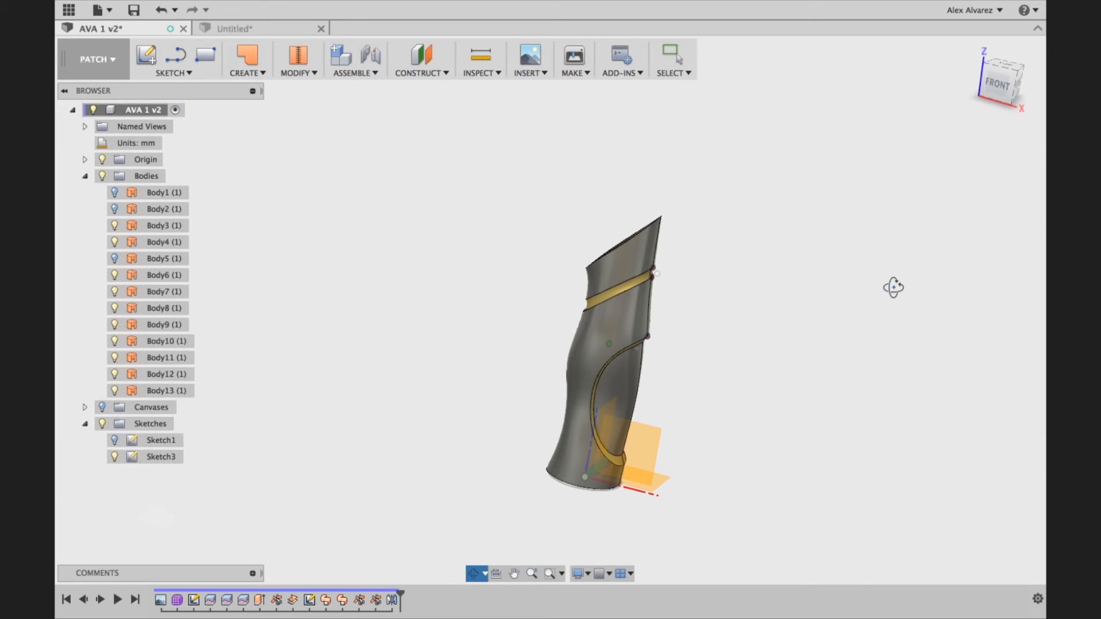
{"action": "middle_click_drag", "start_coordinate": [824, 287], "coordinate": [801, 307], "text": "shift"}
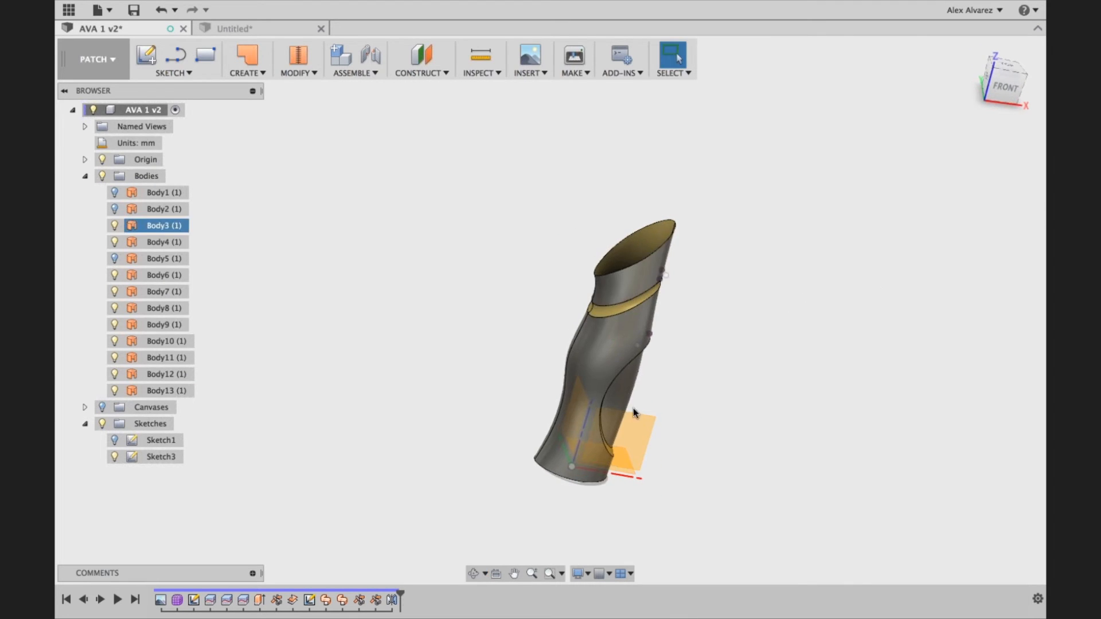
{"action": "left_click", "coordinate": [255, 58]}
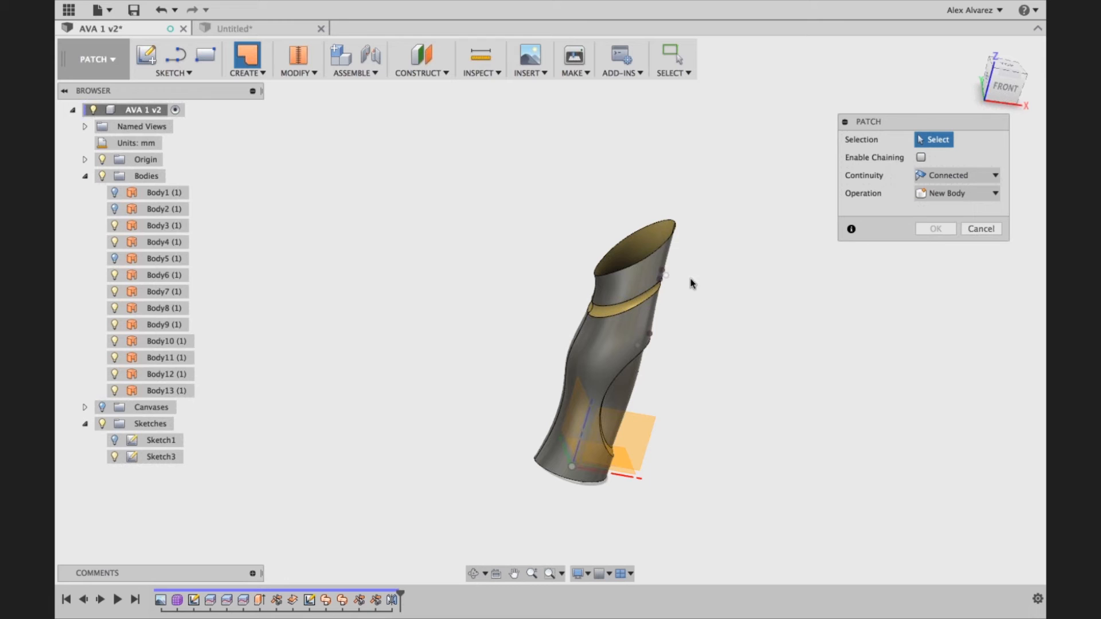
{"action": "left_click", "coordinate": [659, 252]}
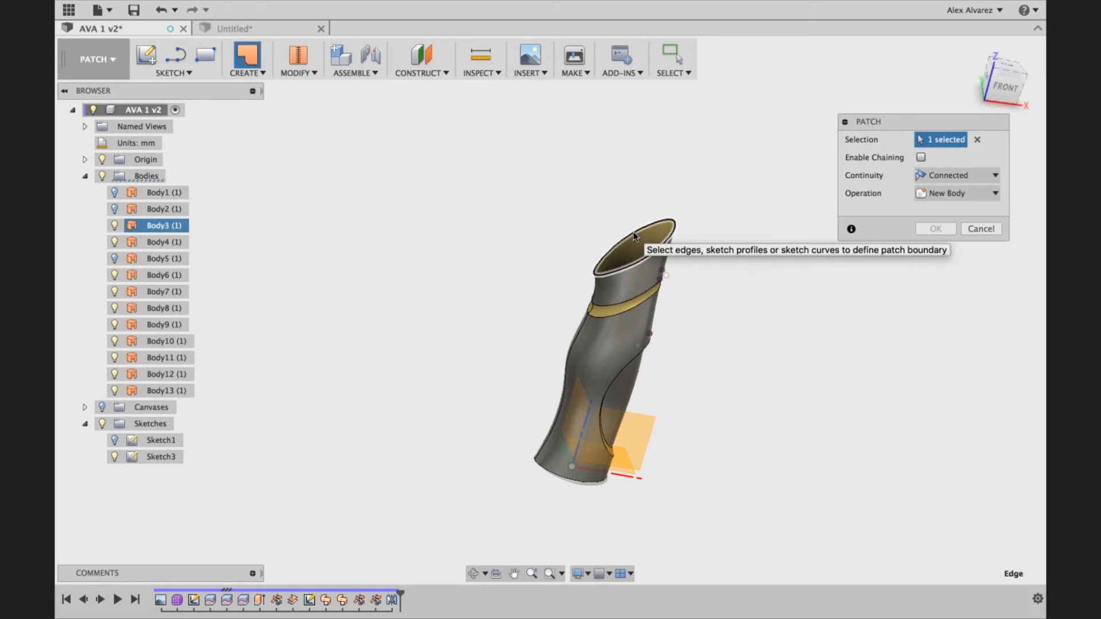
{"action": "key", "text": "Return"}
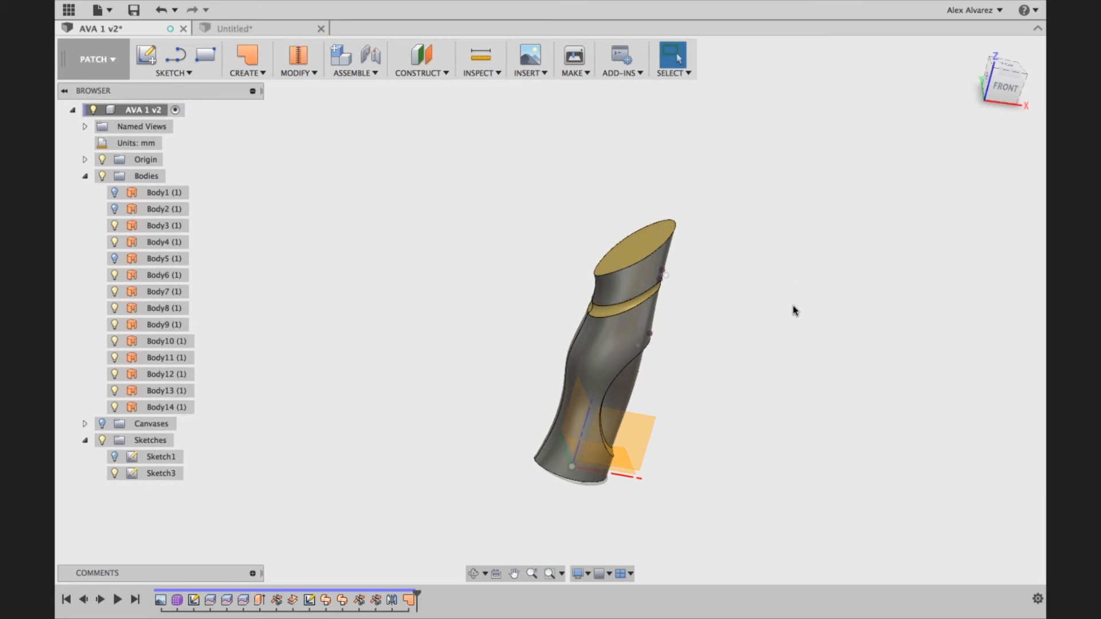
Step: Patch the open base of the body along its lower rim, using Connected continuity and New Body
{"action": "right_click", "coordinate": [794, 310]}
{"action": "left_click", "coordinate": [792, 267]}
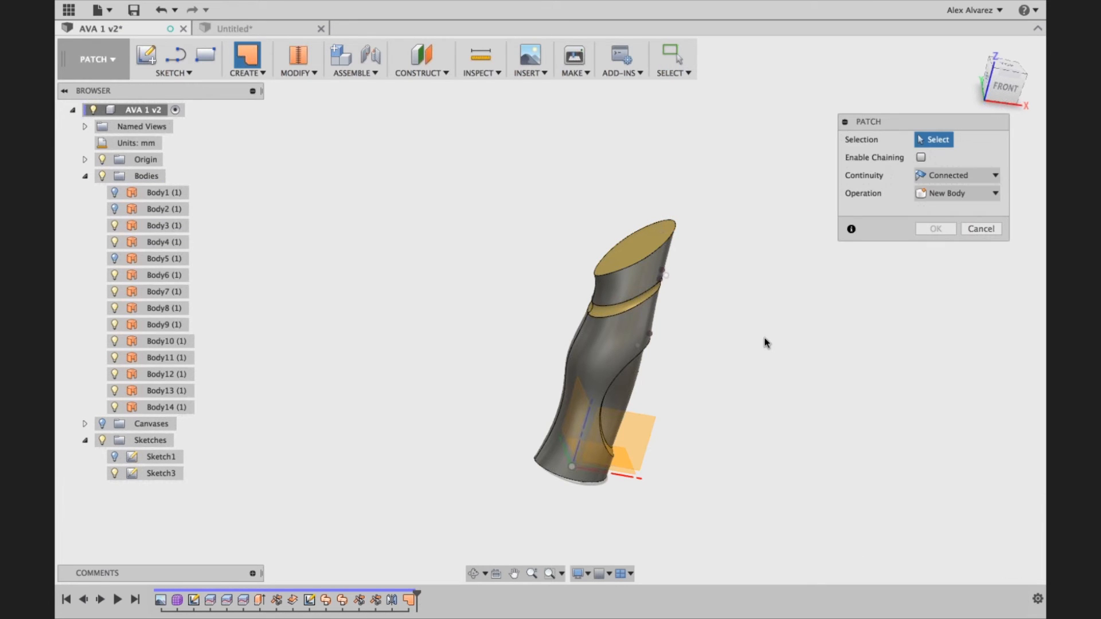
{"action": "middle_click_drag", "start_coordinate": [709, 392], "coordinate": [705, 371], "text": "shift"}
{"action": "scroll", "coordinate": [588, 425], "scroll_direction": "up", "scroll_amount": 8}
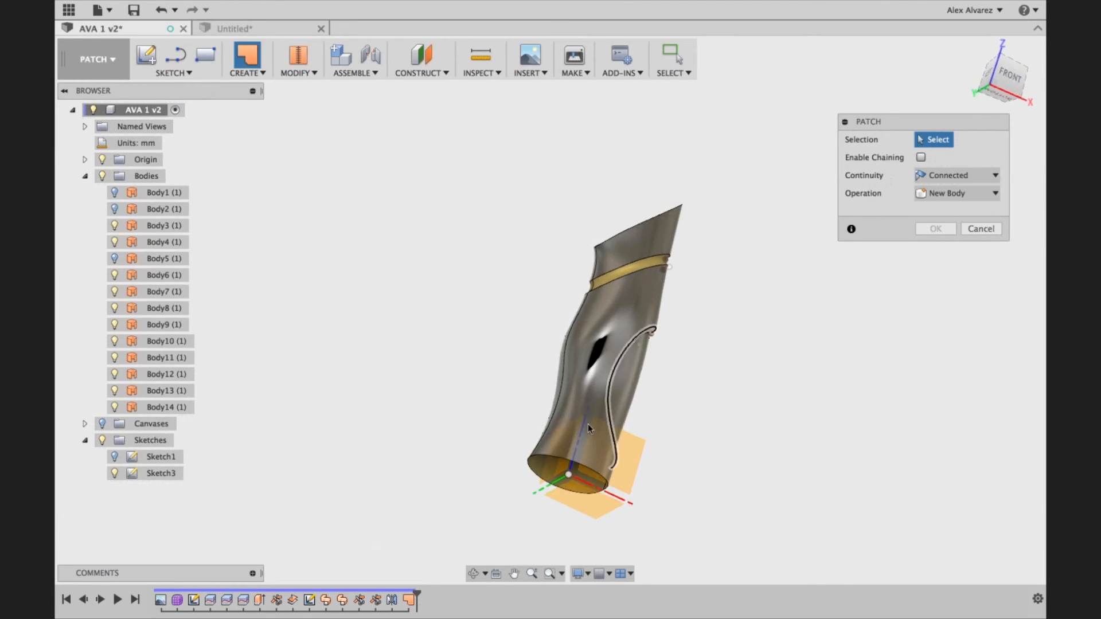
{"action": "left_click", "coordinate": [483, 495]}
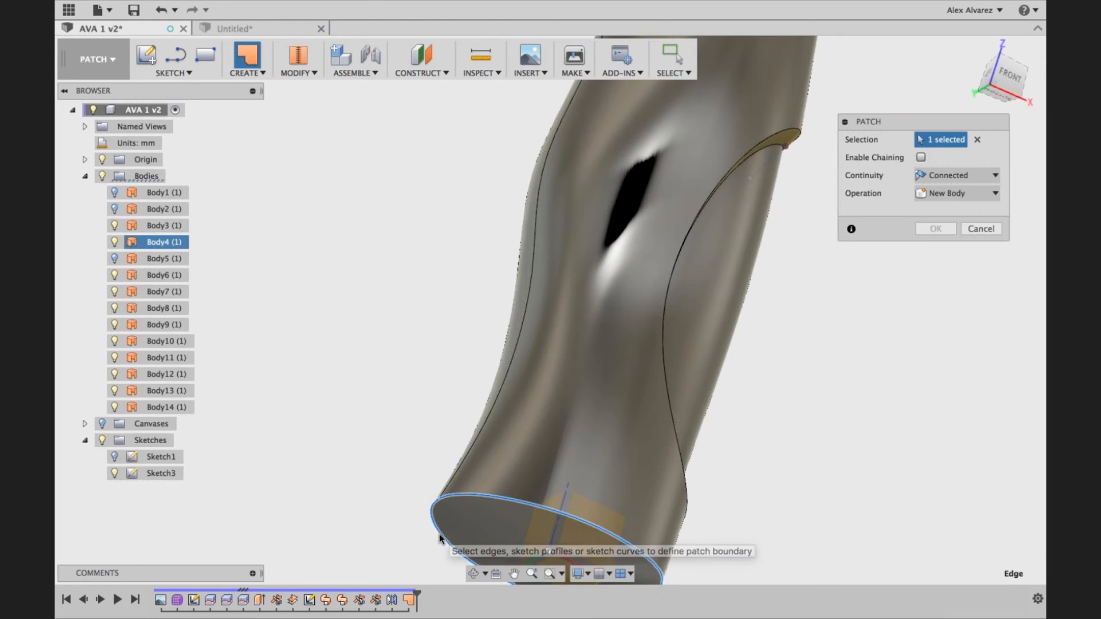
{"action": "left_click", "coordinate": [936, 229]}
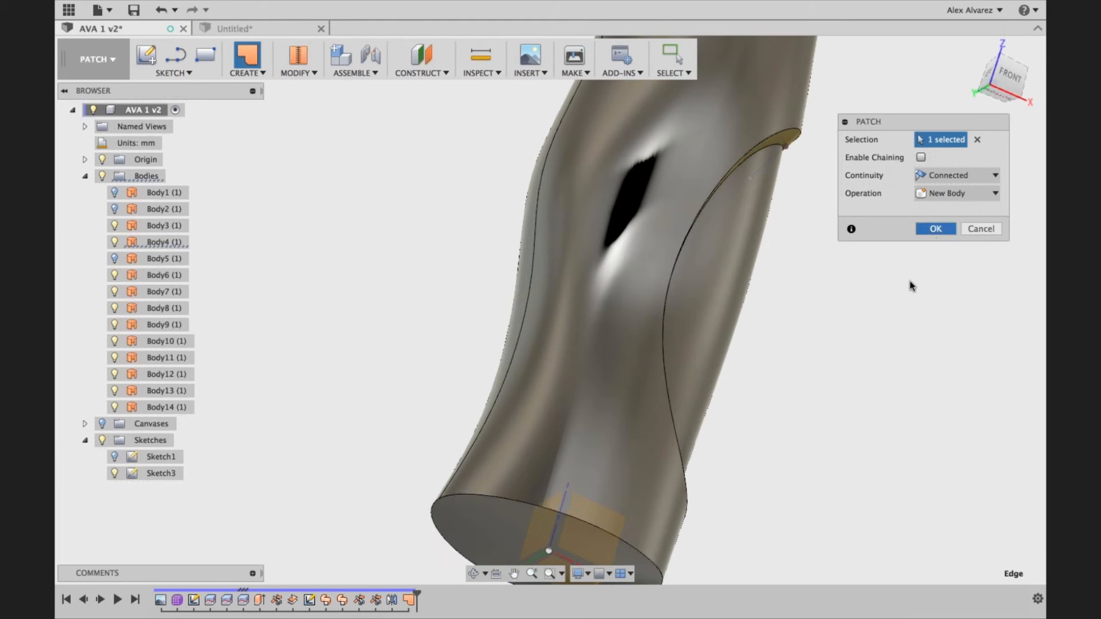
Step: Stitch all twelve visible surfaces of the form together as a new body with a 1.00 mm tolerance
{"action": "scroll", "coordinate": [904, 290], "scroll_direction": "down", "scroll_amount": 6}
{"action": "middle_click_drag", "start_coordinate": [906, 290], "coordinate": [797, 339], "text": "shift"}
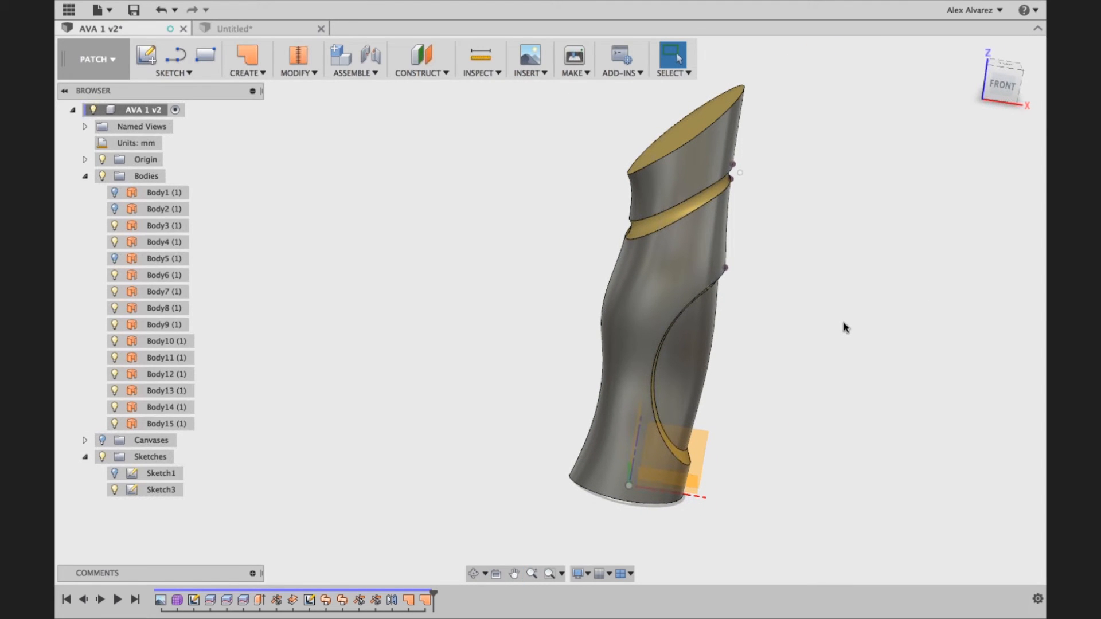
{"action": "middle_click_drag", "start_coordinate": [843, 302], "coordinate": [842, 326], "text": "shift"}
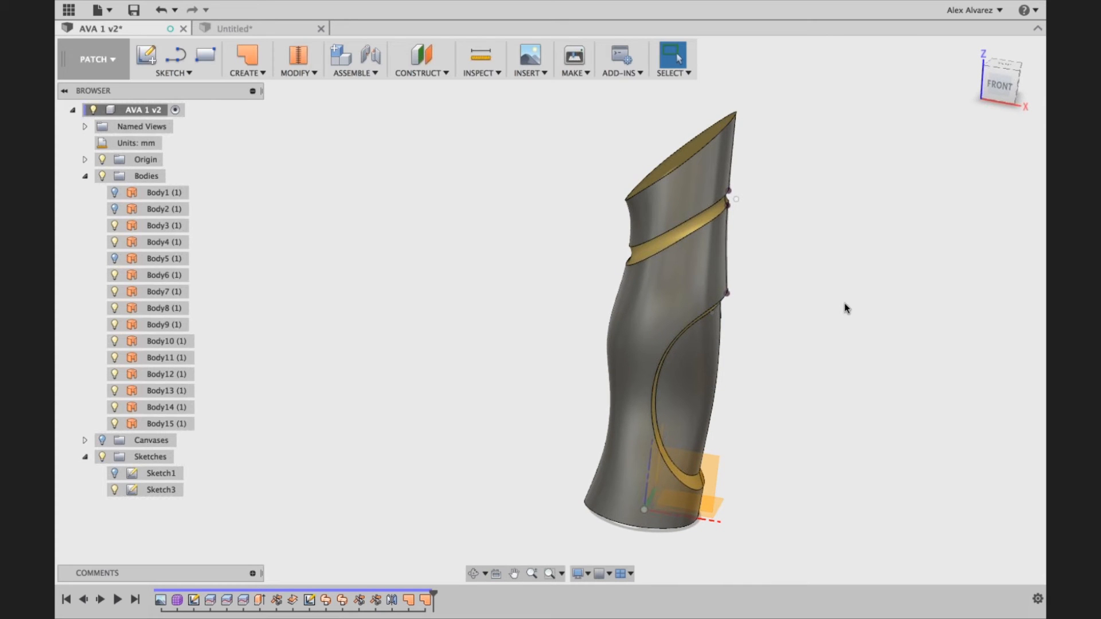
{"action": "left_click", "coordinate": [720, 282]}
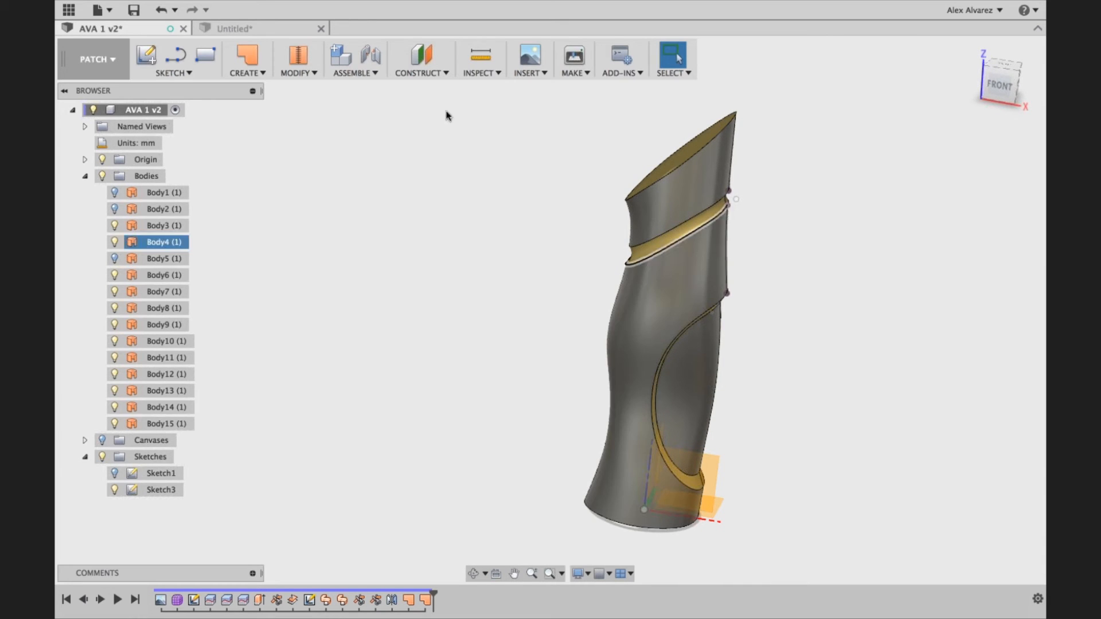
{"action": "left_click", "coordinate": [301, 55]}
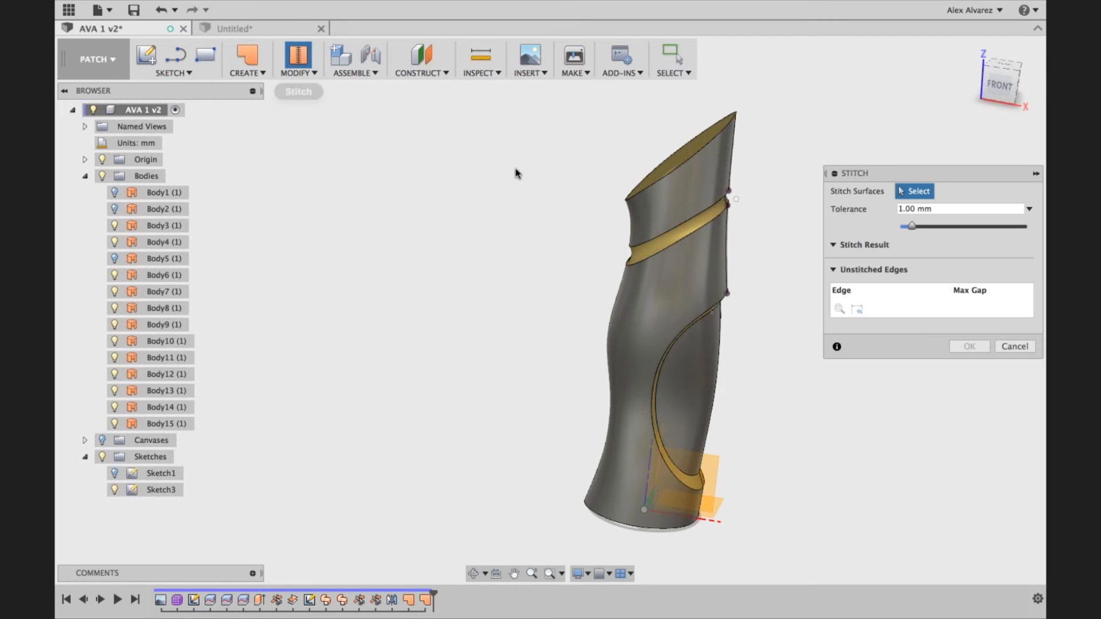
{"action": "left_click_drag", "start_coordinate": [522, 94], "coordinate": [766, 550]}
{"action": "scroll", "coordinate": [756, 308], "scroll_direction": "down", "scroll_amount": 3}
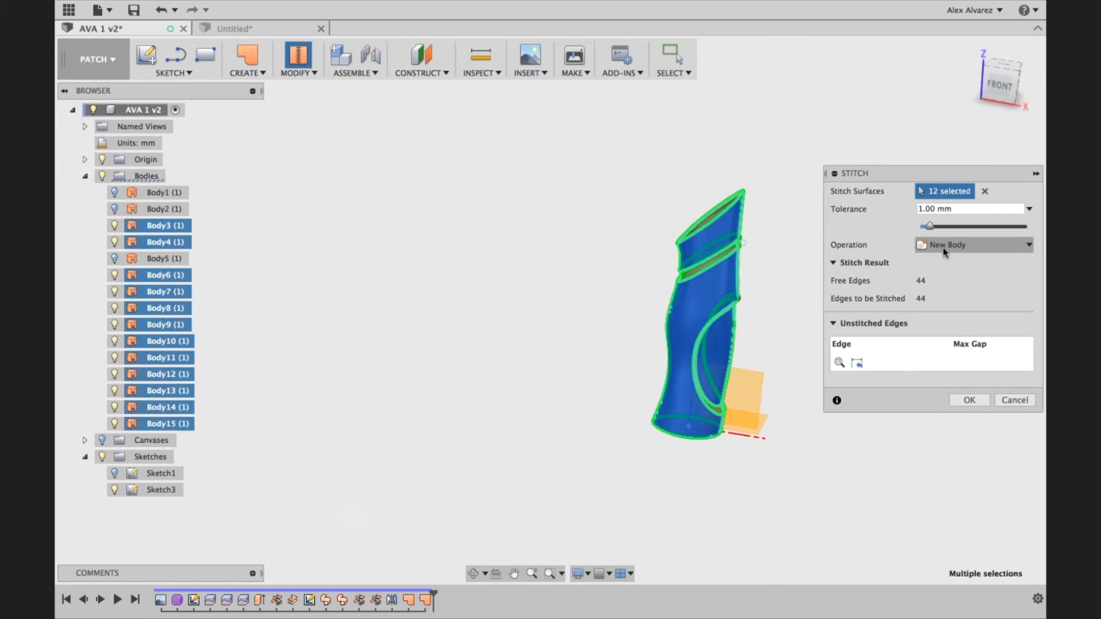
{"action": "scroll", "coordinate": [762, 263], "scroll_direction": "up", "scroll_amount": 1}
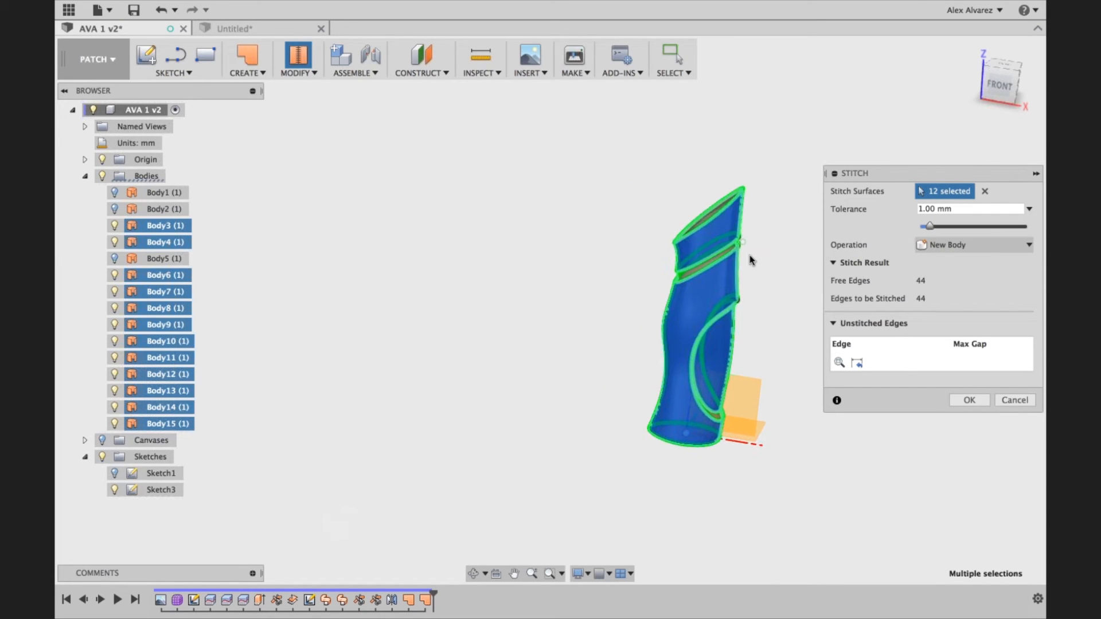
{"action": "scroll", "coordinate": [737, 250], "scroll_direction": "up", "scroll_amount": 2}
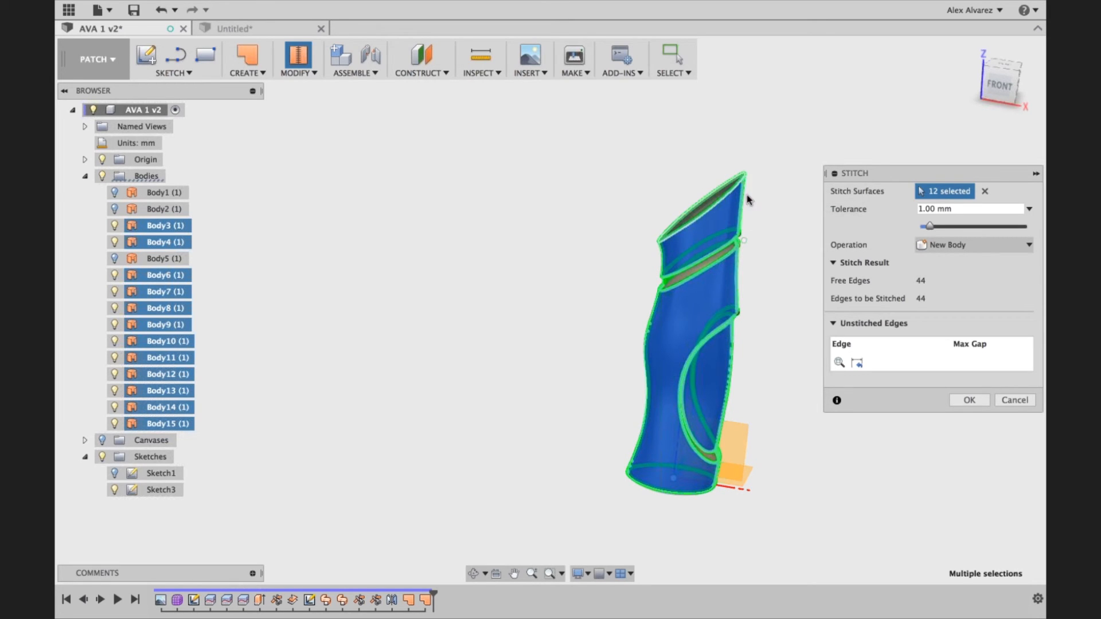
{"action": "scroll", "coordinate": [737, 241], "scroll_direction": "up", "scroll_amount": 1}
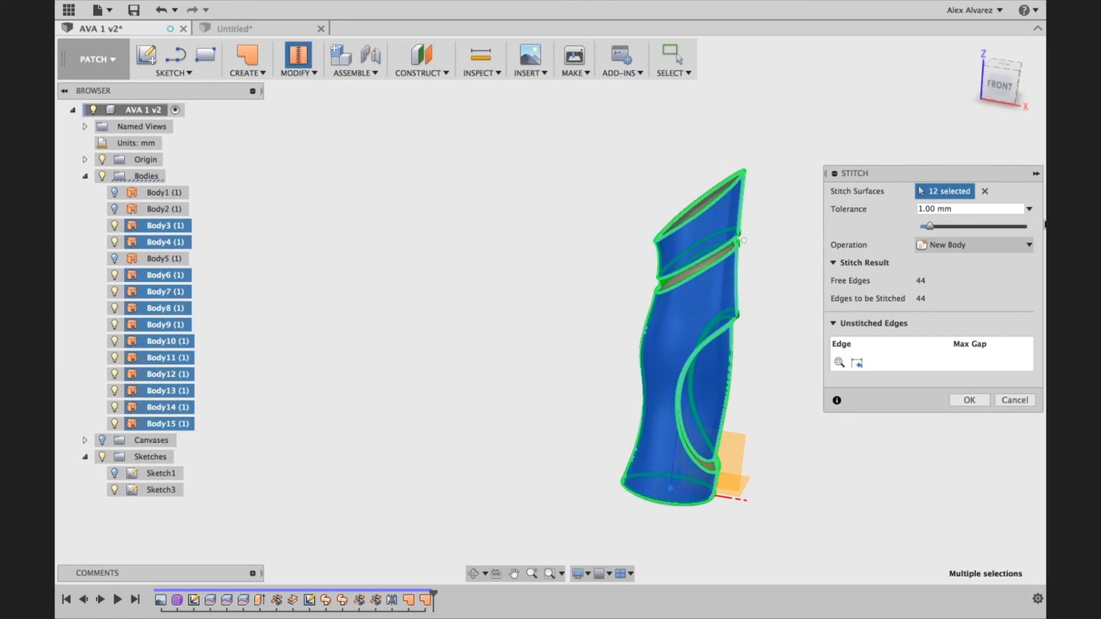
{"action": "middle_click_drag", "start_coordinate": [774, 263], "coordinate": [750, 254], "text": "shift"}
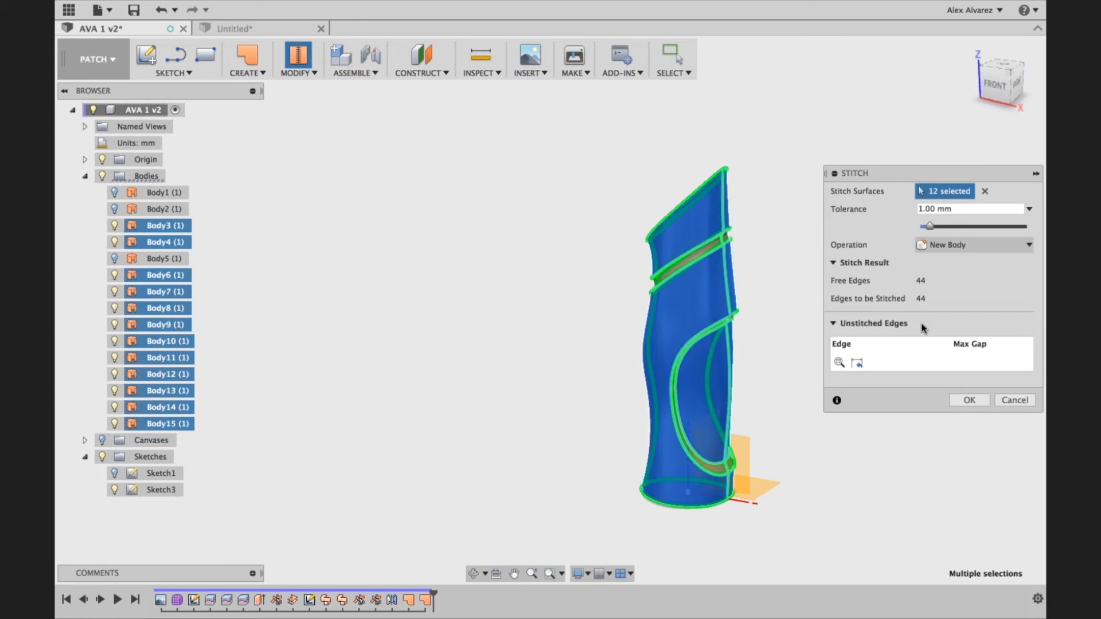
{"action": "left_click", "coordinate": [968, 400]}
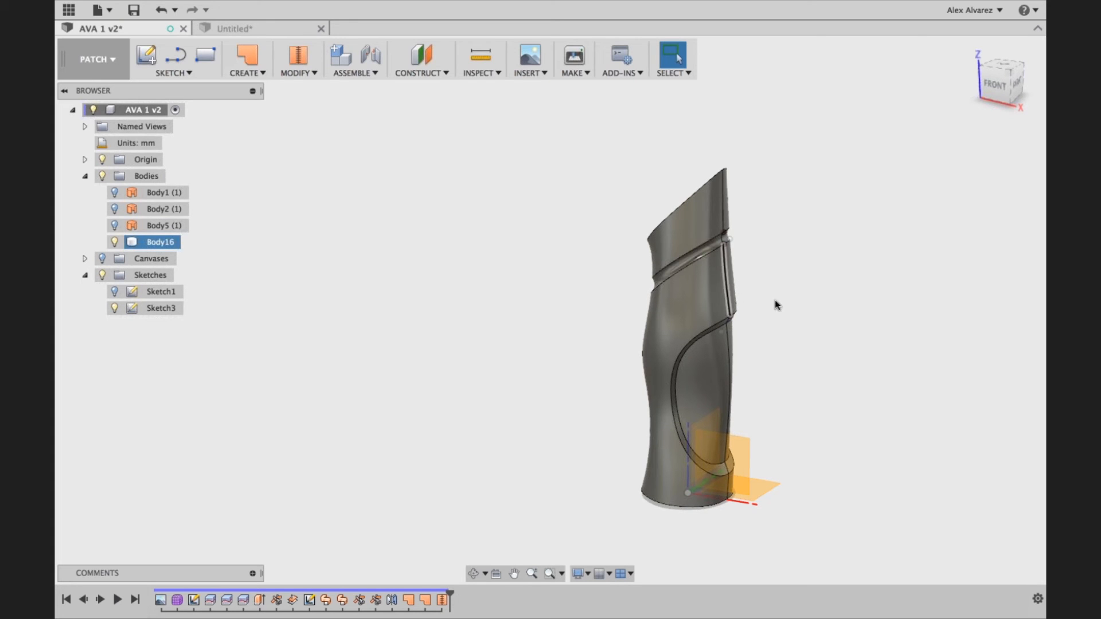
Step: Switch from the Patch workspace to the Model workspace
{"action": "middle_click_drag", "start_coordinate": [837, 306], "coordinate": [826, 255]}
{"action": "left_click", "coordinate": [100, 59]}
{"action": "left_click", "coordinate": [89, 94]}
Step: Check the interior of the stitched body with a section analysis on the XZ origin plane
{"action": "middle_click_drag", "start_coordinate": [487, 241], "coordinate": [507, 270], "text": "shift"}
{"action": "left_click", "coordinate": [491, 72]}
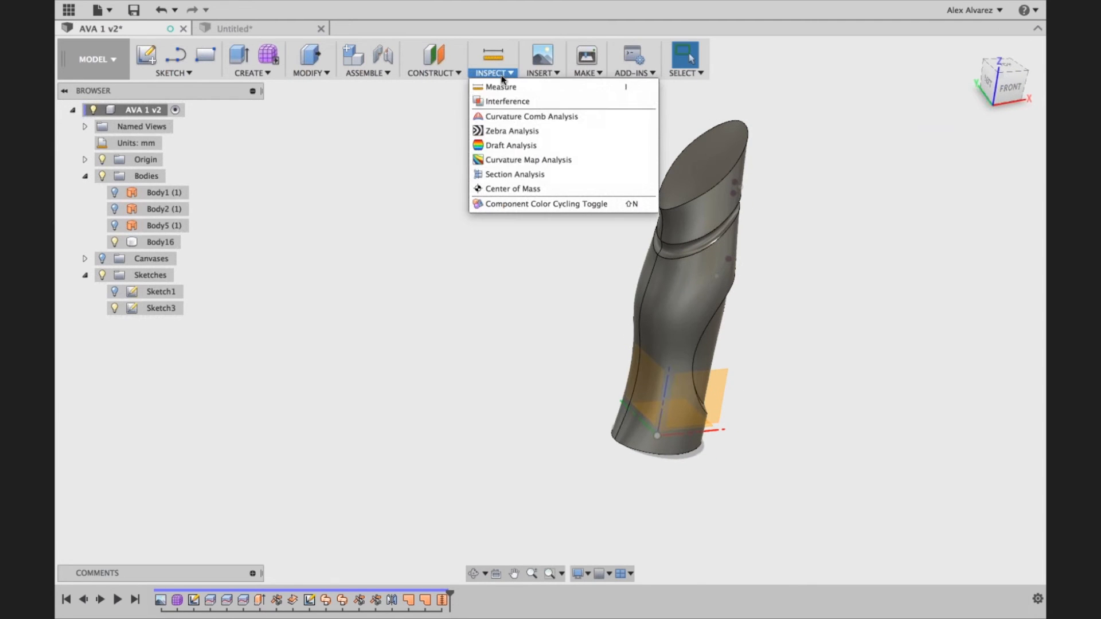
{"action": "left_click", "coordinate": [514, 175]}
{"action": "mouse_move", "coordinate": [528, 195]}
{"action": "middle_mouse_down", "text": "shift"}
{"action": "mouse_move", "coordinate": [553, 216]}
{"action": "mouse_move", "coordinate": [527, 204]}
{"action": "mouse_move", "coordinate": [540, 218]}
{"action": "middle_mouse_up", "text": "shift"}
{"action": "left_click", "coordinate": [729, 381]}
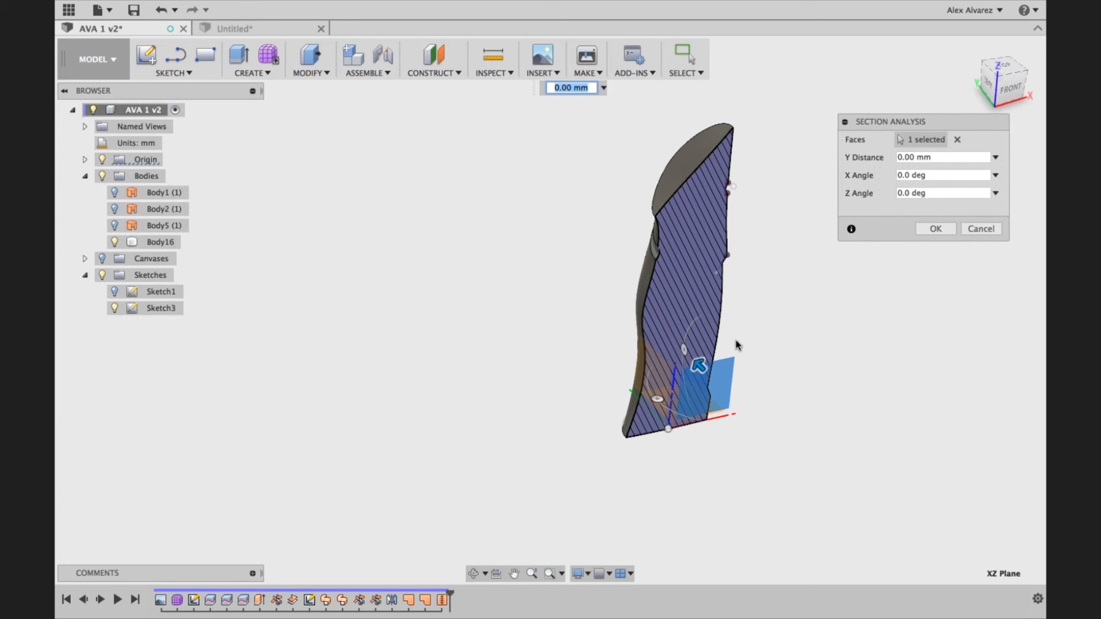
{"action": "left_click", "coordinate": [943, 231]}
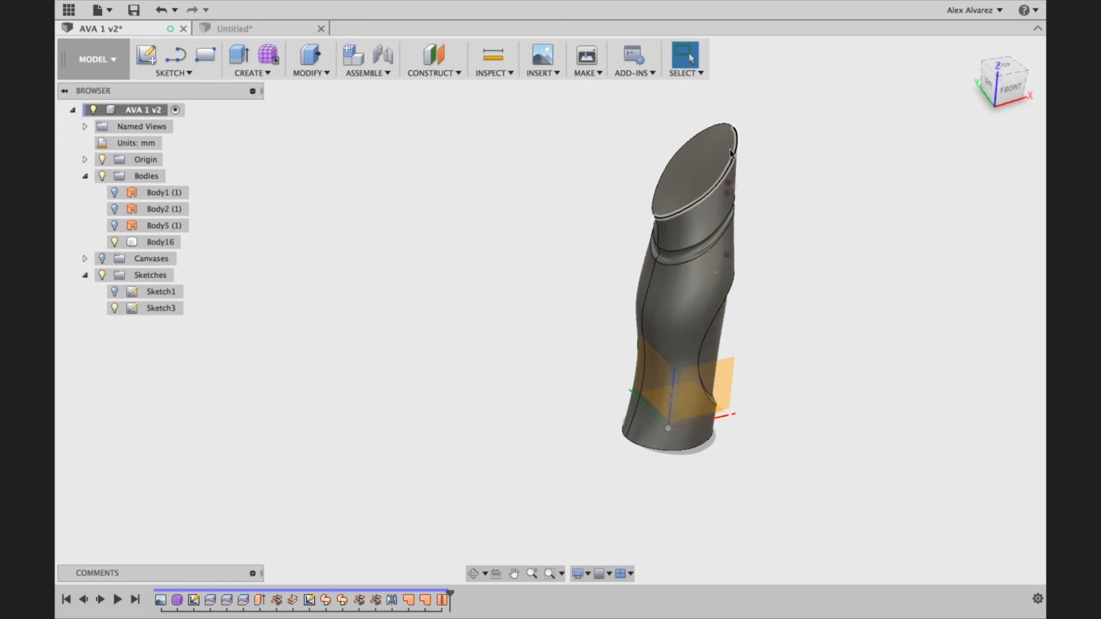
Step: Show the reference canvas to compare the body's silhouette with the sketch drawing, and hide the canvas again
{"action": "left_click", "coordinate": [102, 259]}
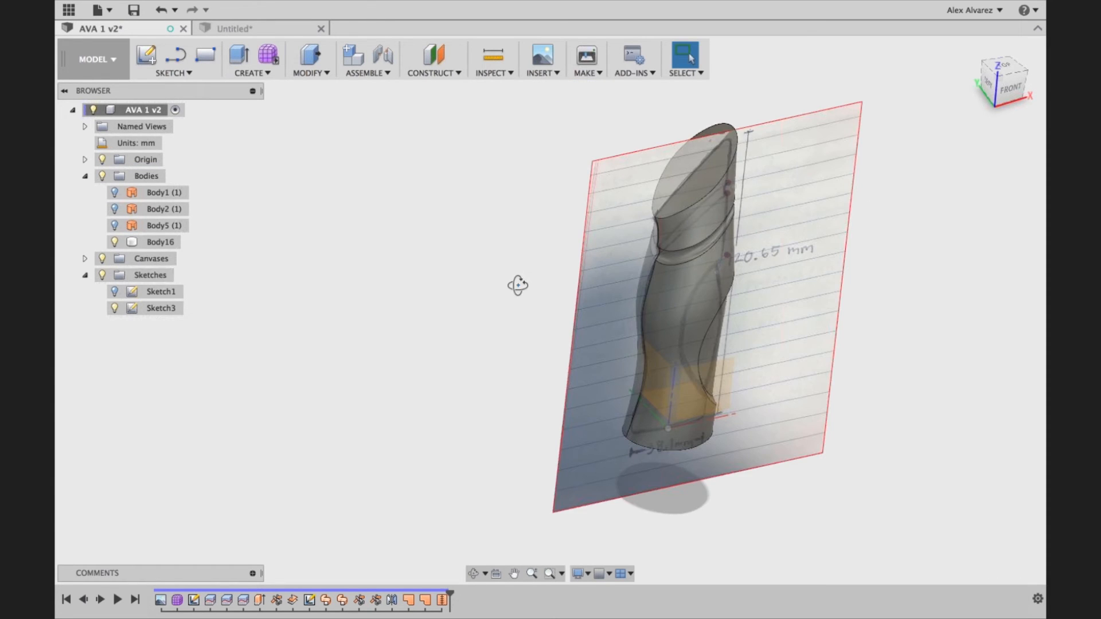
{"action": "left_click_drag", "start_coordinate": [518, 285], "coordinate": [479, 184]}
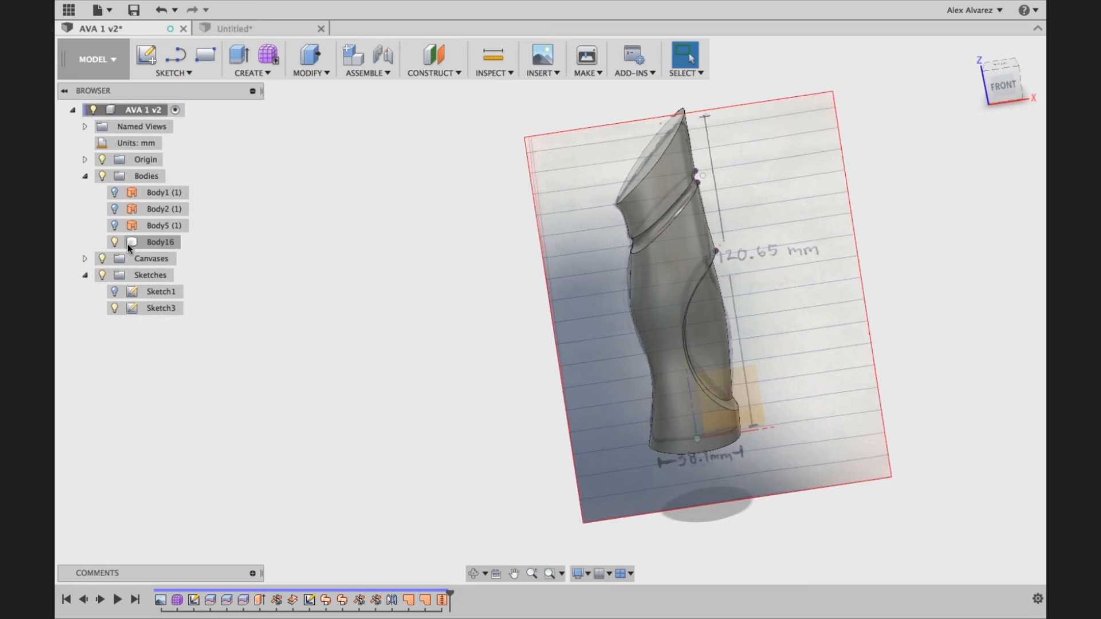
{"action": "left_click", "coordinate": [103, 260]}
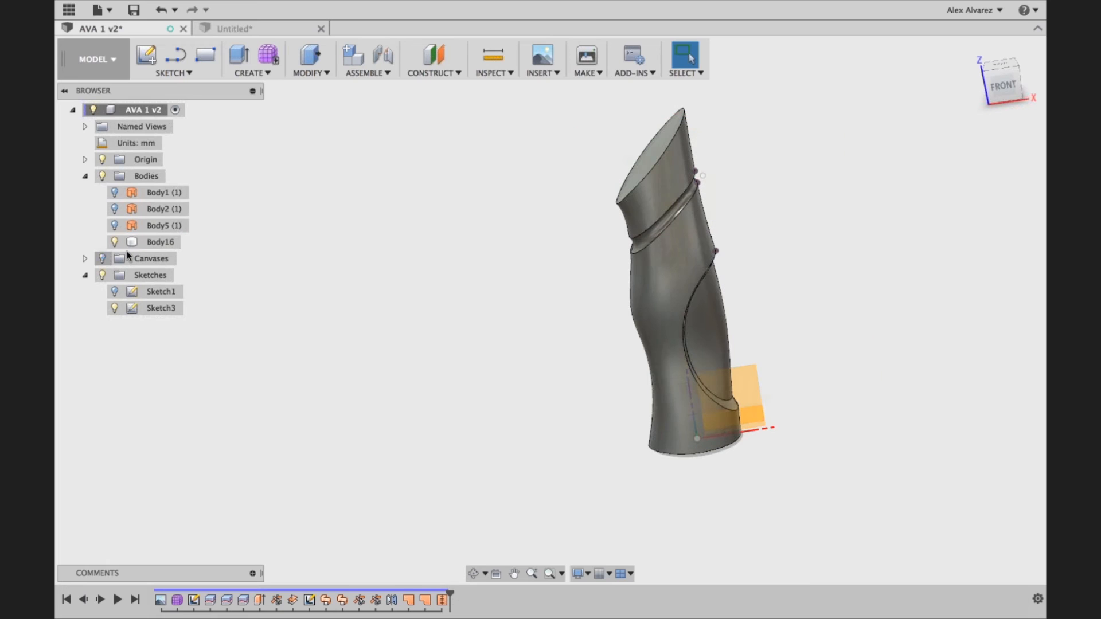
Step: Fillet the rim of the body's slanted upper face with a constant radius of 1.6 mm
{"action": "left_click", "coordinate": [277, 72]}
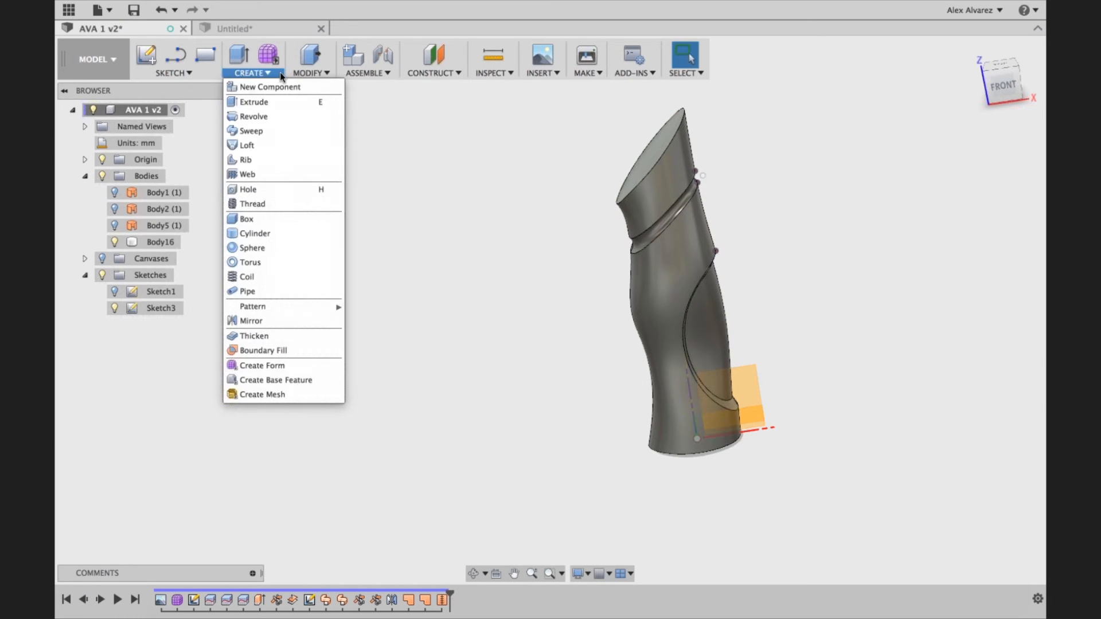
{"action": "left_click", "coordinate": [304, 74]}
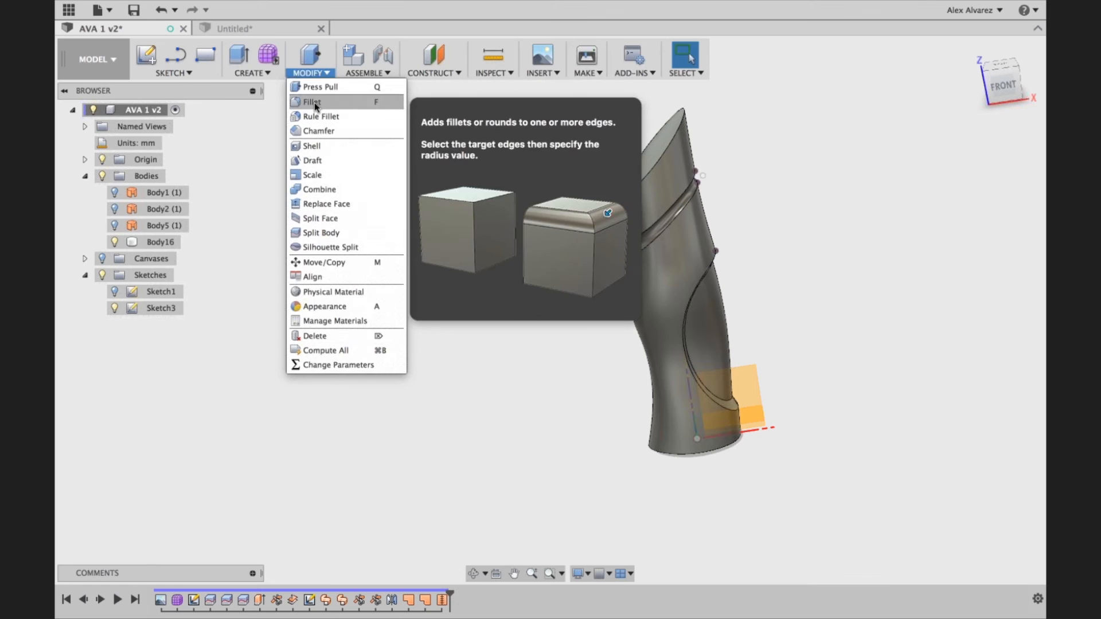
{"action": "left_click", "coordinate": [315, 102]}
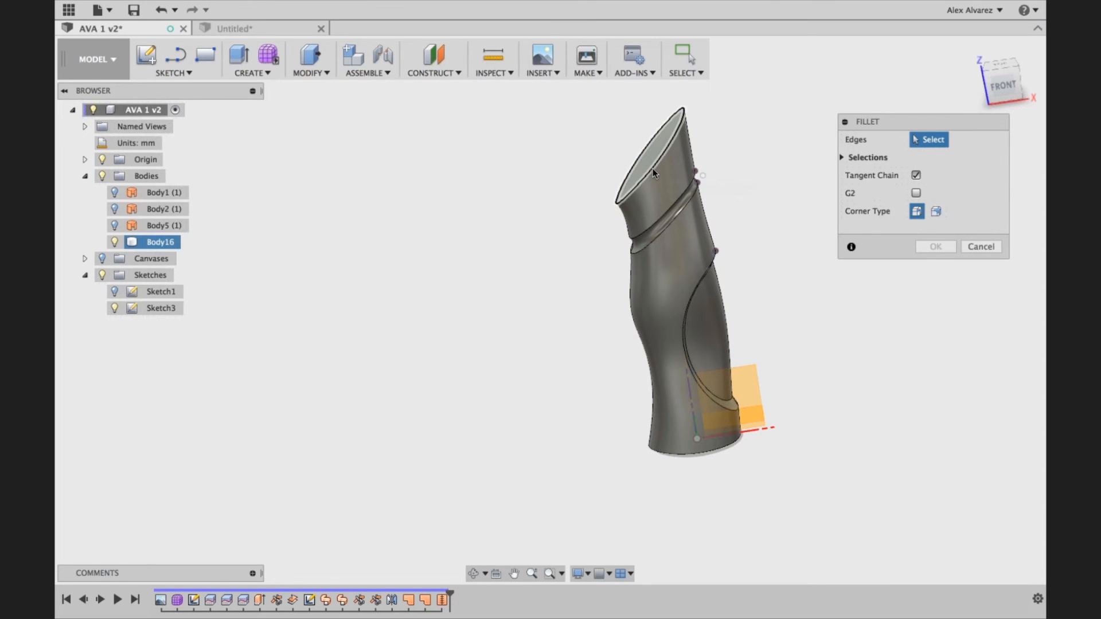
{"action": "left_click", "coordinate": [653, 168]}
{"action": "type", "text": "1.67"}
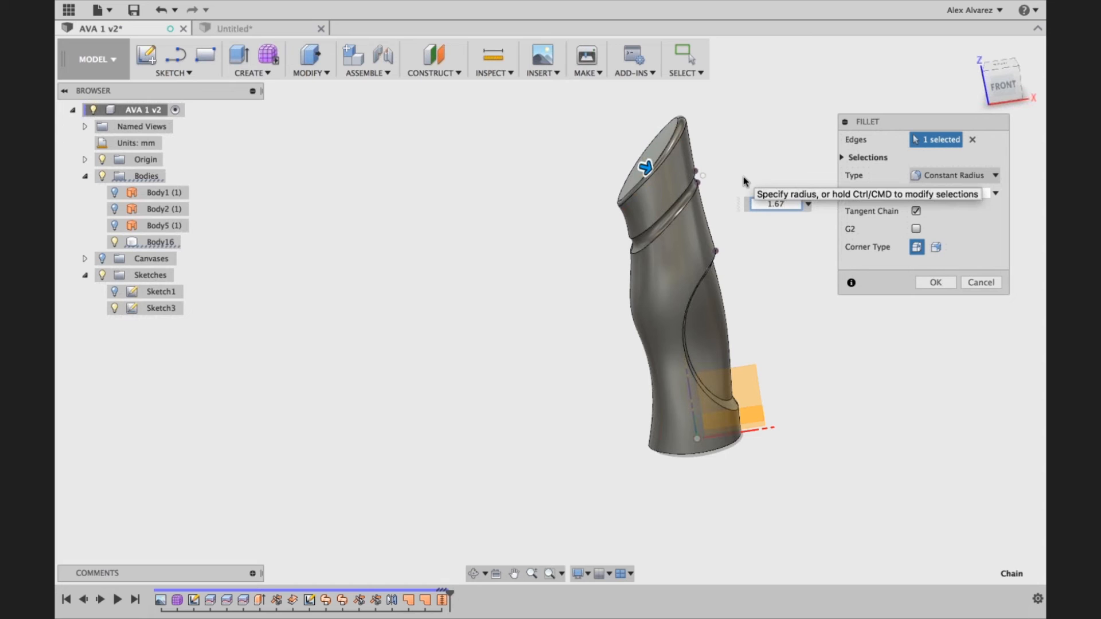
{"action": "key", "text": "BackSpace"}
{"action": "key", "text": "Return"}
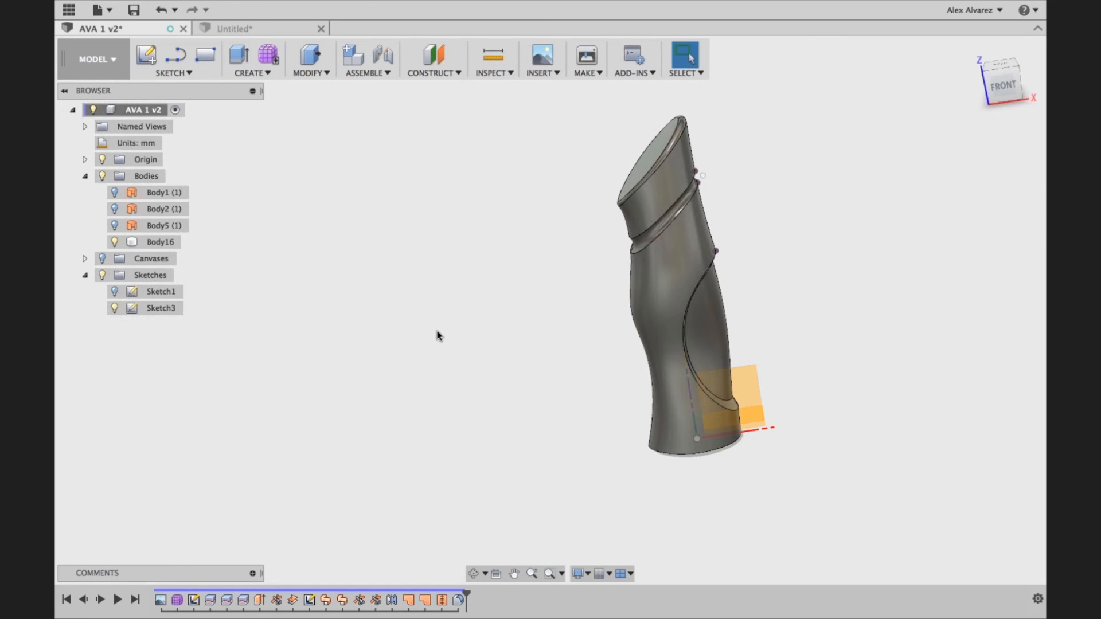
Step: Fillet the lower rim around the body's base with a constant radius of 1 mm
{"action": "right_click", "coordinate": [455, 338]}
{"action": "left_click", "coordinate": [466, 298]}
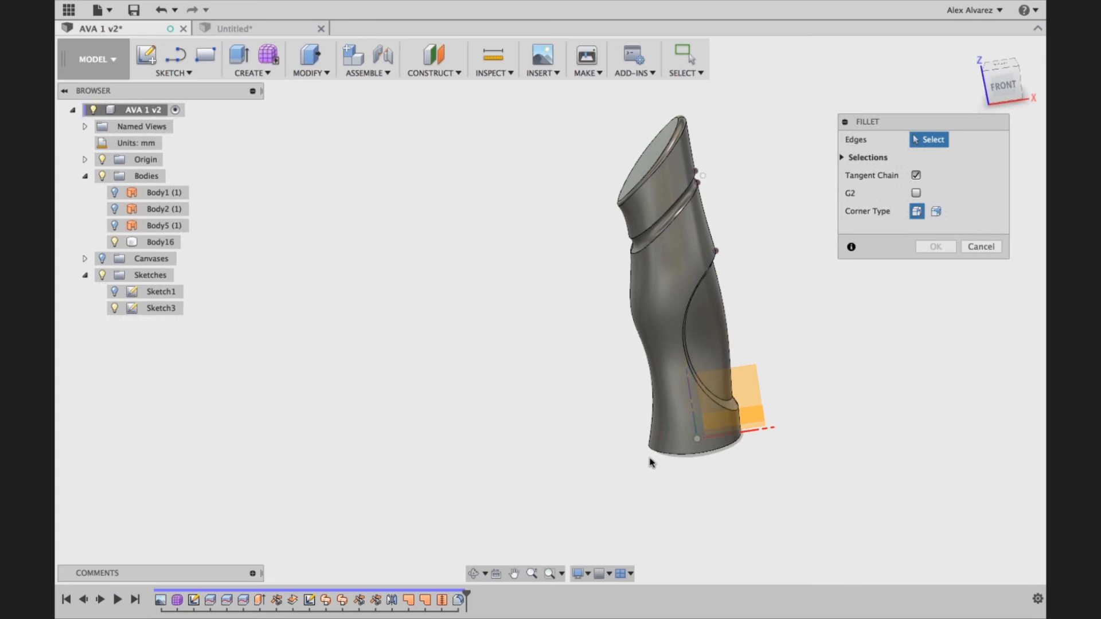
{"action": "left_click", "coordinate": [681, 454]}
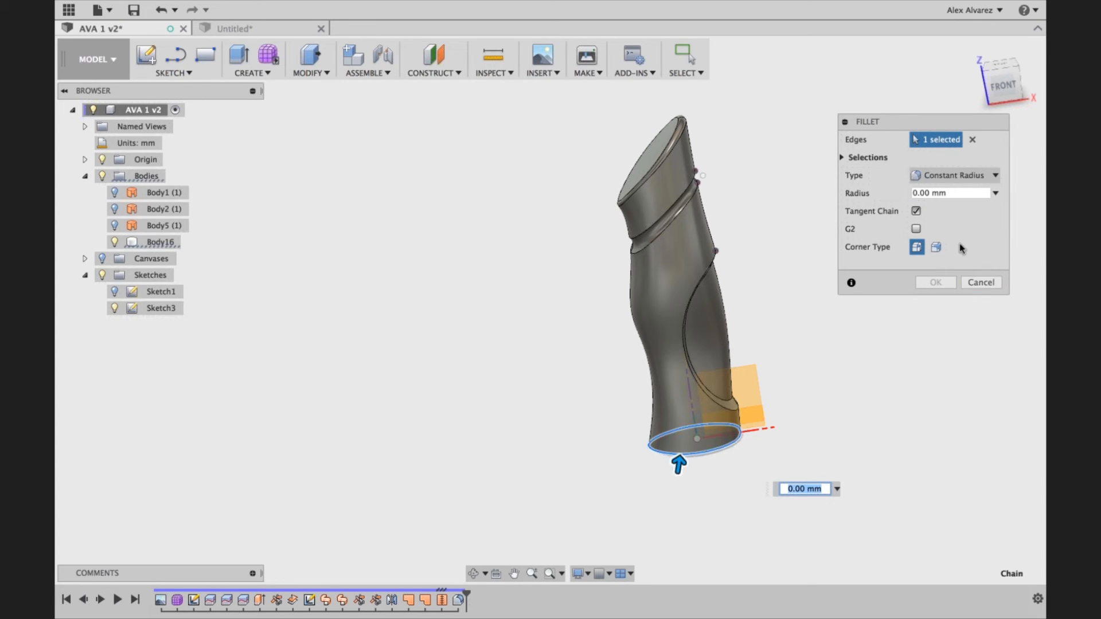
{"action": "type", "text": "1"}
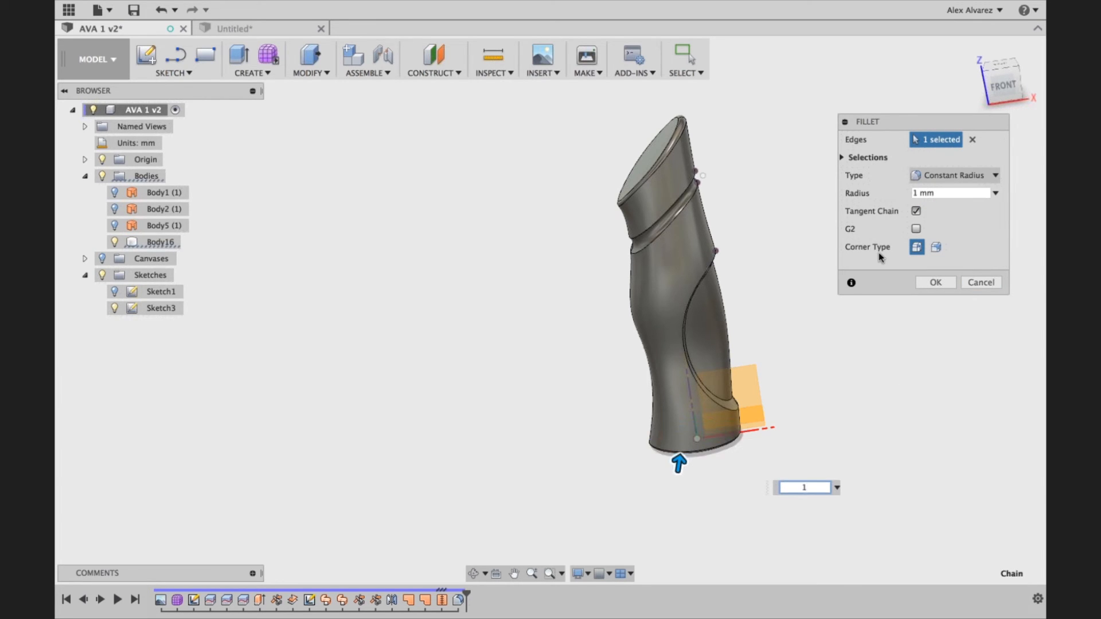
{"action": "key", "text": "Return"}
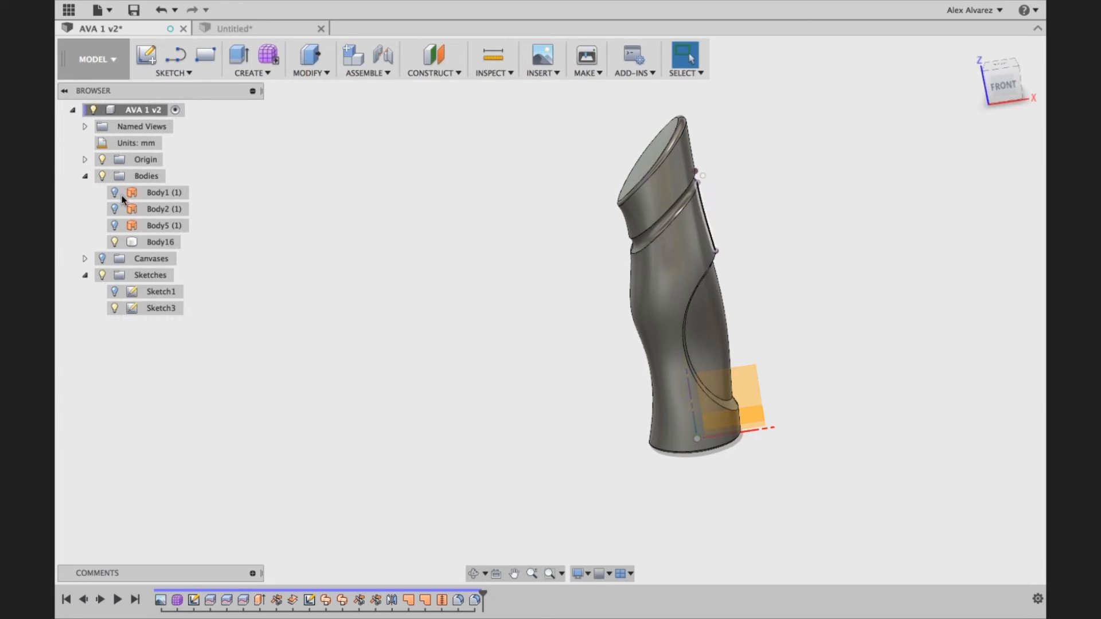
Step: Hide all sketches so that only the solid body is shown
{"action": "left_click", "coordinate": [102, 276]}
{"action": "mouse_move", "coordinate": [748, 224]}
{"action": "middle_mouse_down", "text": "shift"}
{"action": "mouse_move", "coordinate": [721, 229]}
{"action": "mouse_move", "coordinate": [782, 205]}
{"action": "middle_mouse_up", "text": "shift"}
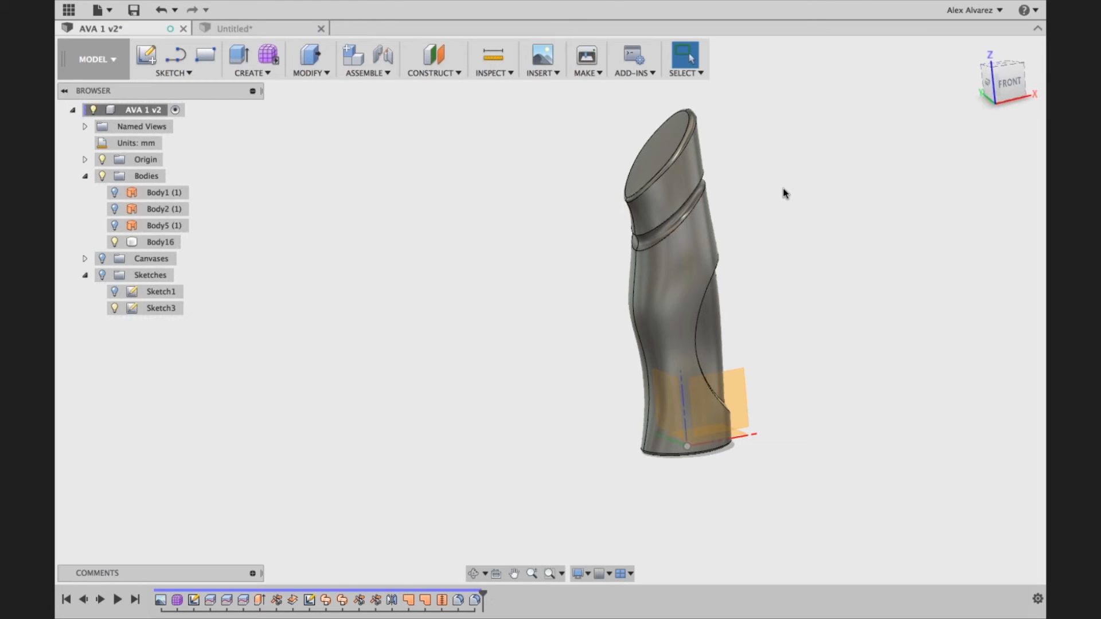
Step: Start the 3D Print command for the solid body, Body16
{"action": "right_click", "coordinate": [164, 242]}
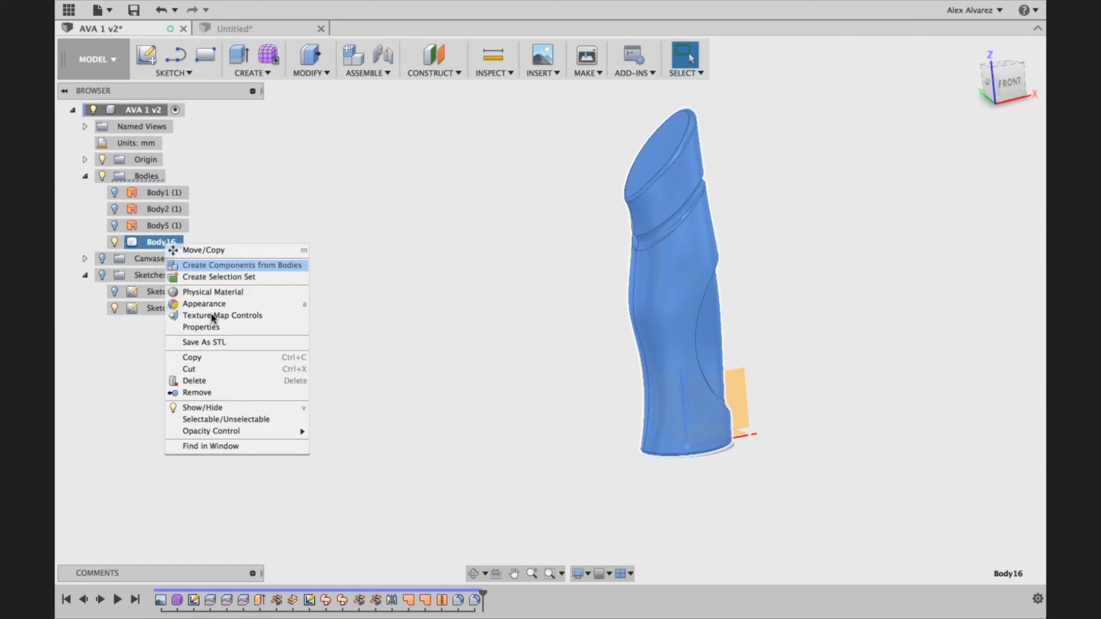
{"action": "left_click", "coordinate": [444, 245]}
{"action": "left_click", "coordinate": [596, 73]}
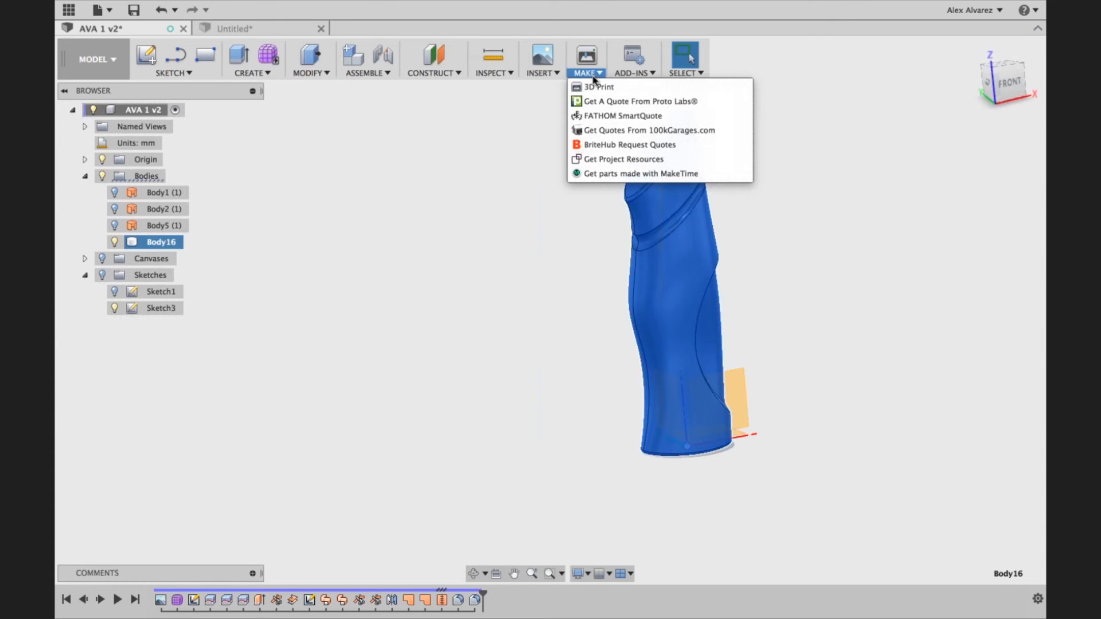
{"action": "left_click", "coordinate": [594, 89]}
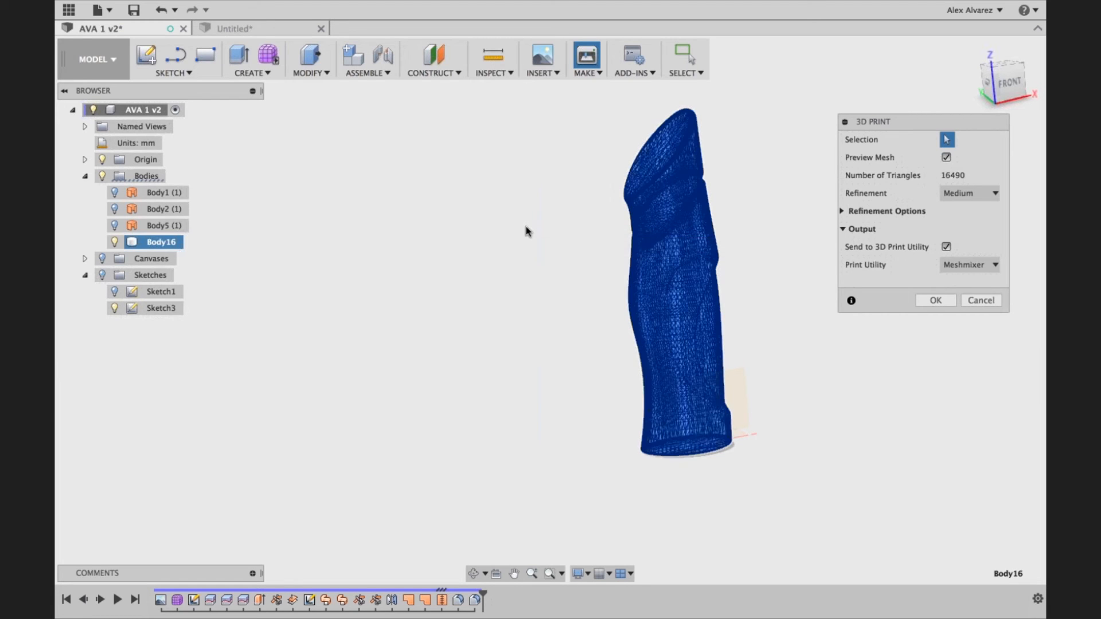
Step: Compare the body with the mesh preview off and on, and examine the triangle density around the upper rim and groove
{"action": "left_click", "coordinate": [946, 158]}
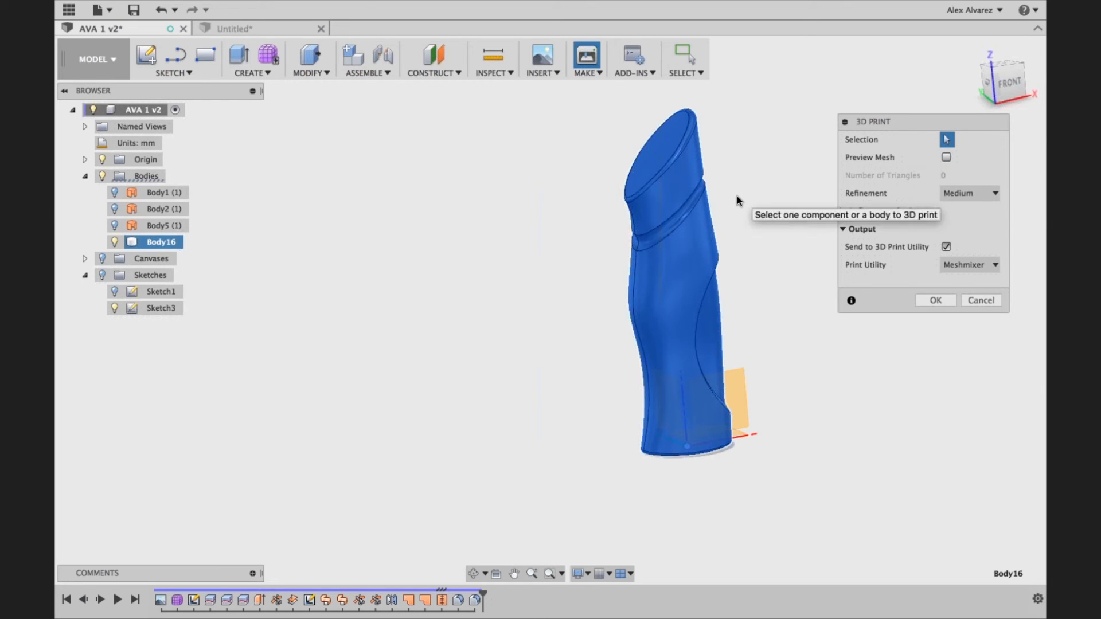
{"action": "left_click", "coordinate": [947, 157]}
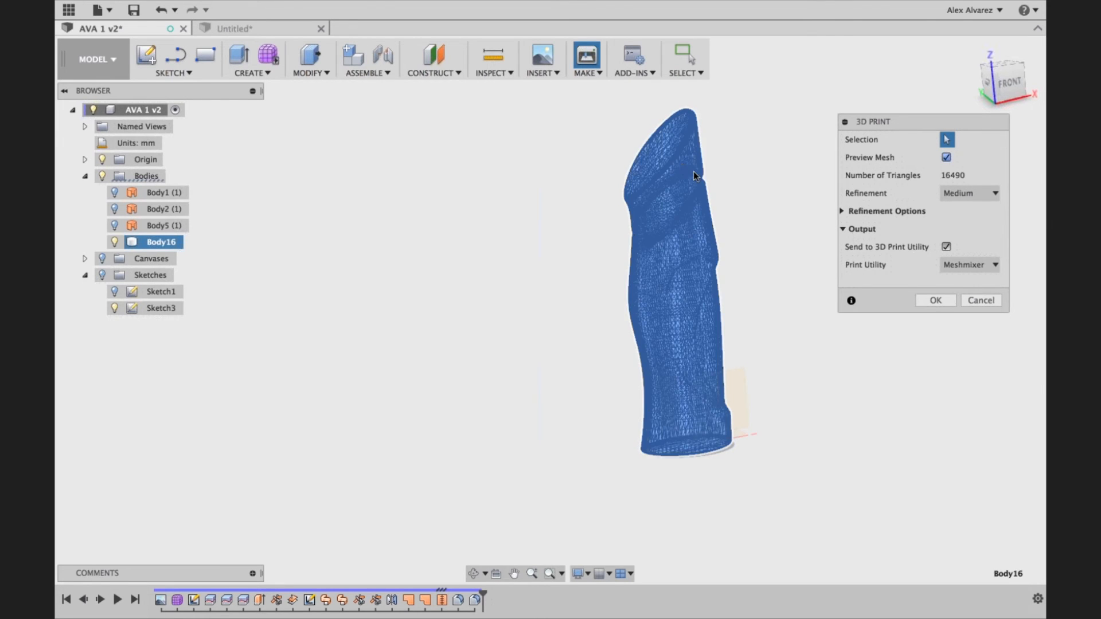
{"action": "scroll", "coordinate": [683, 163], "scroll_direction": "up", "scroll_amount": 2}
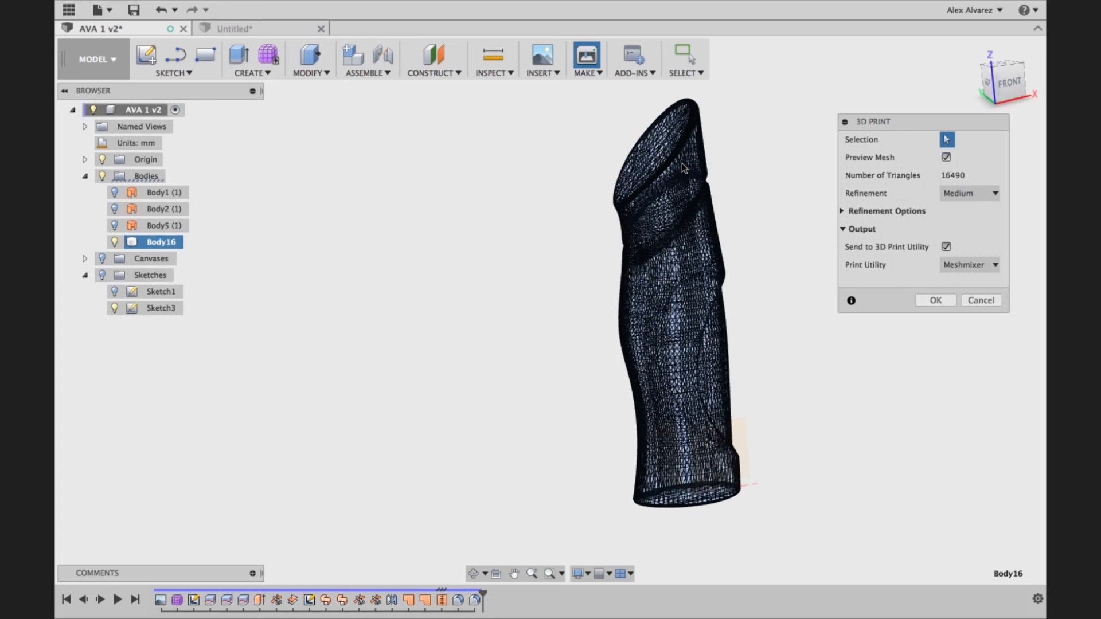
{"action": "scroll", "coordinate": [682, 163], "scroll_direction": "up", "scroll_amount": 2}
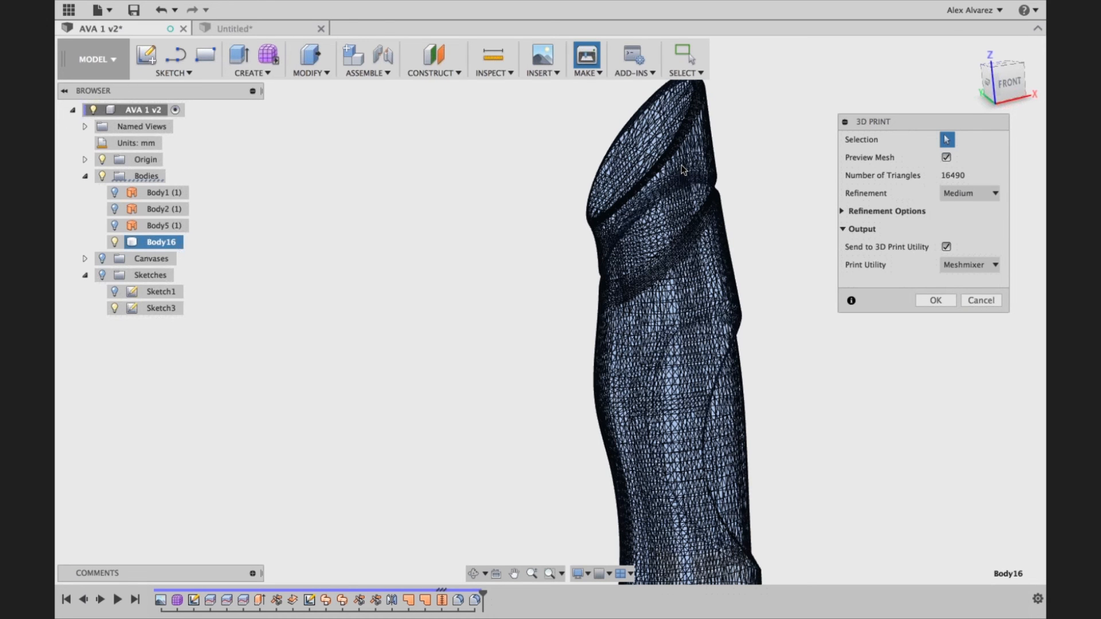
{"action": "scroll", "coordinate": [681, 166], "scroll_direction": "up", "scroll_amount": 3}
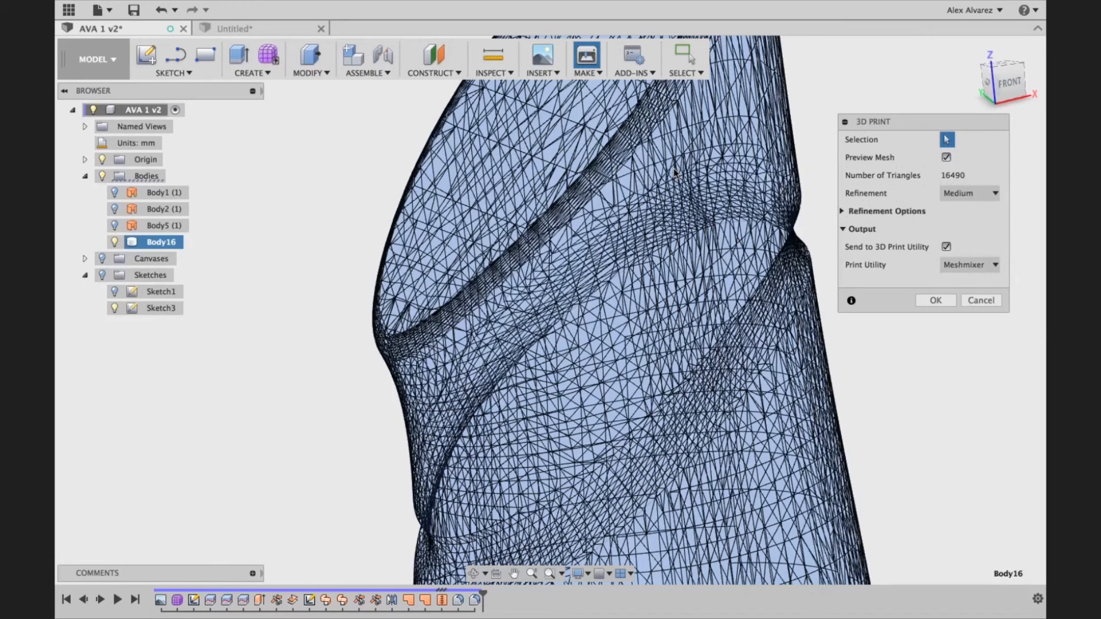
{"action": "scroll", "coordinate": [674, 172], "scroll_direction": "up", "scroll_amount": 3}
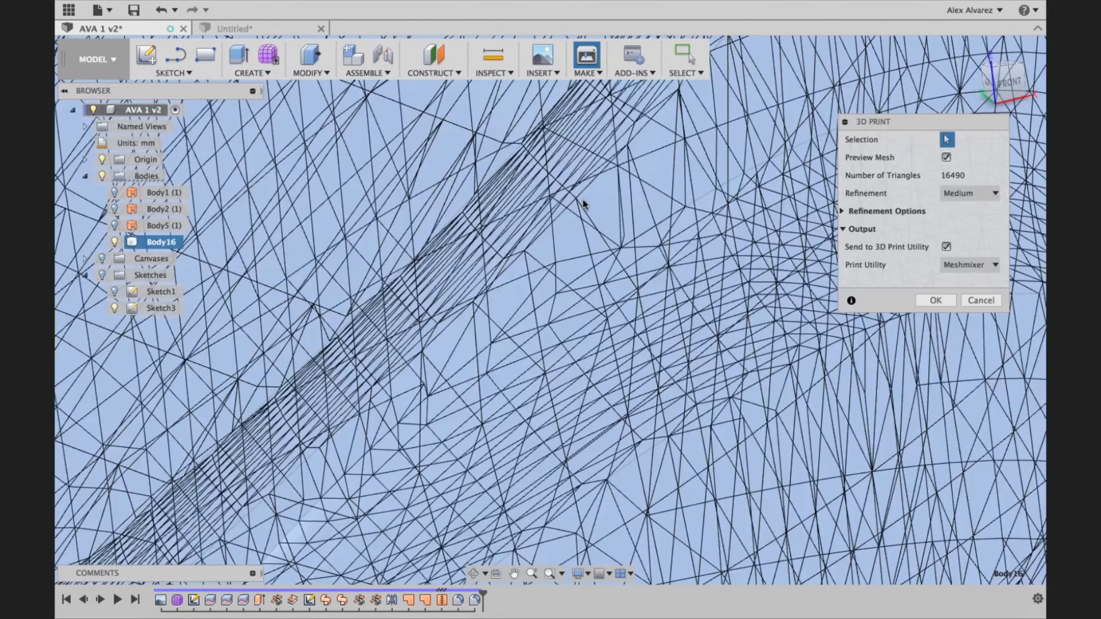
Step: Choose Meshmixer as the print utility and send the solid body's medium-refinement mesh to it
{"action": "scroll", "coordinate": [766, 231], "scroll_direction": "down", "scroll_amount": 5}
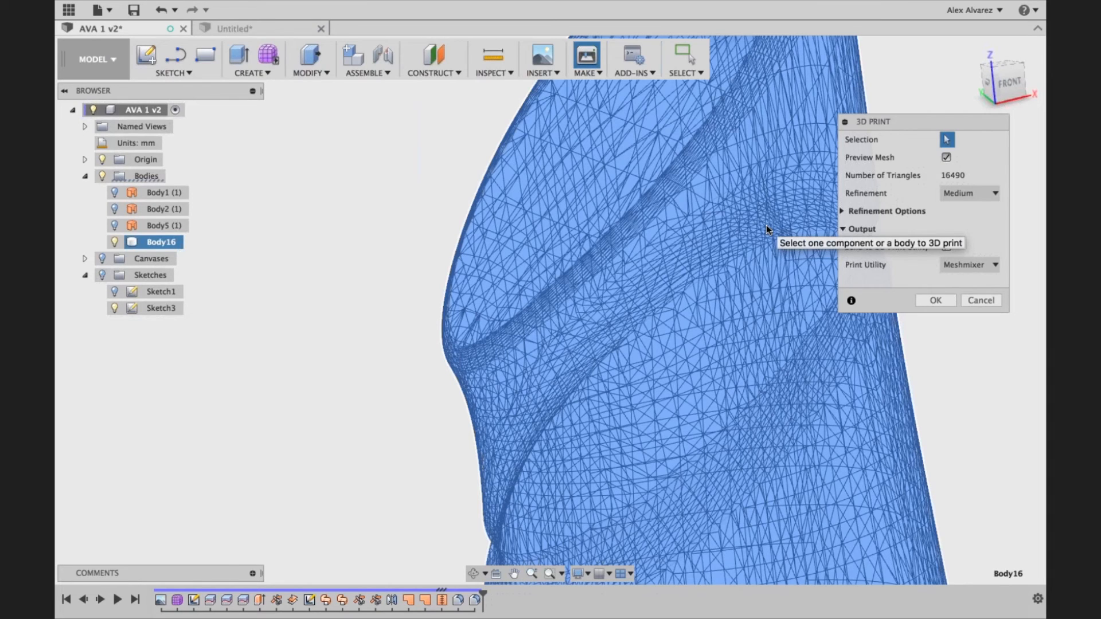
{"action": "scroll", "coordinate": [767, 225], "scroll_direction": "down", "scroll_amount": 1}
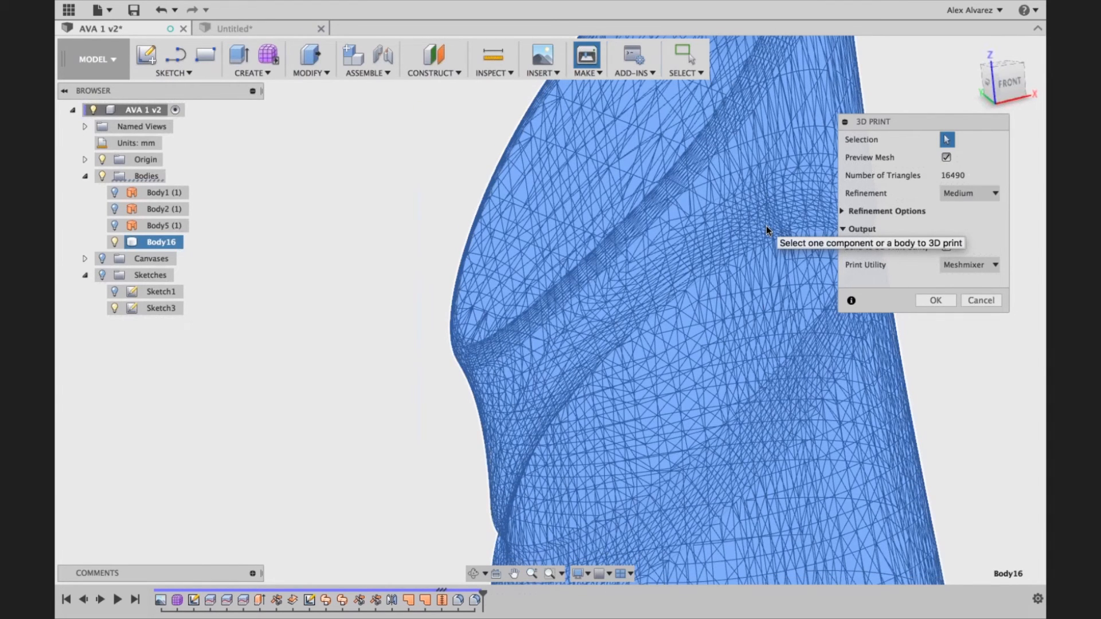
{"action": "scroll", "coordinate": [766, 226], "scroll_direction": "down", "scroll_amount": 1}
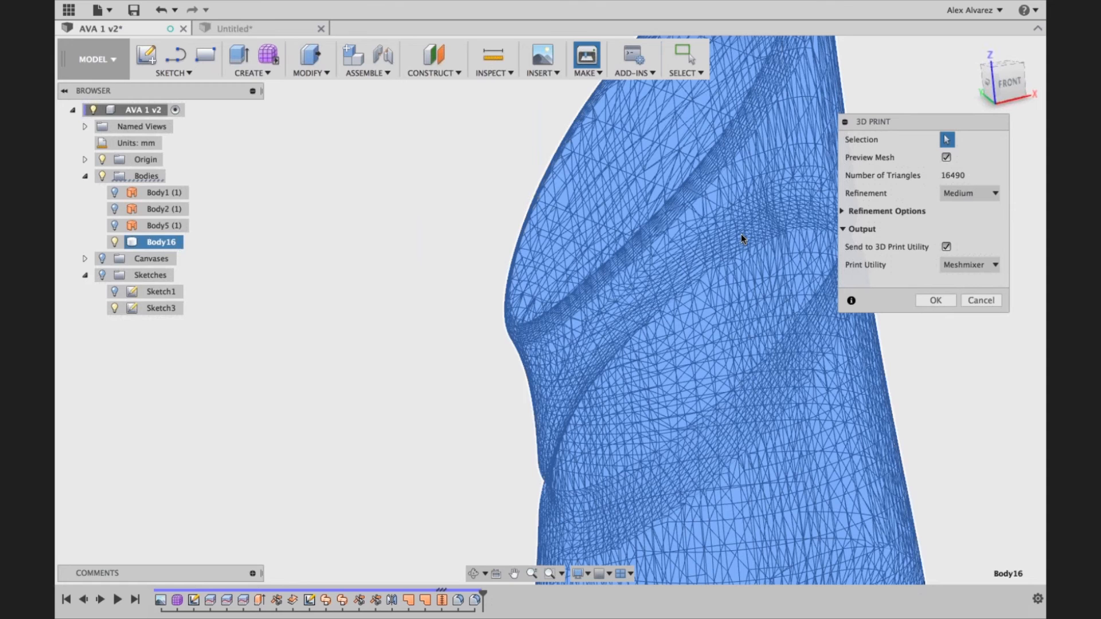
{"action": "scroll", "coordinate": [741, 236], "scroll_direction": "down", "scroll_amount": 1}
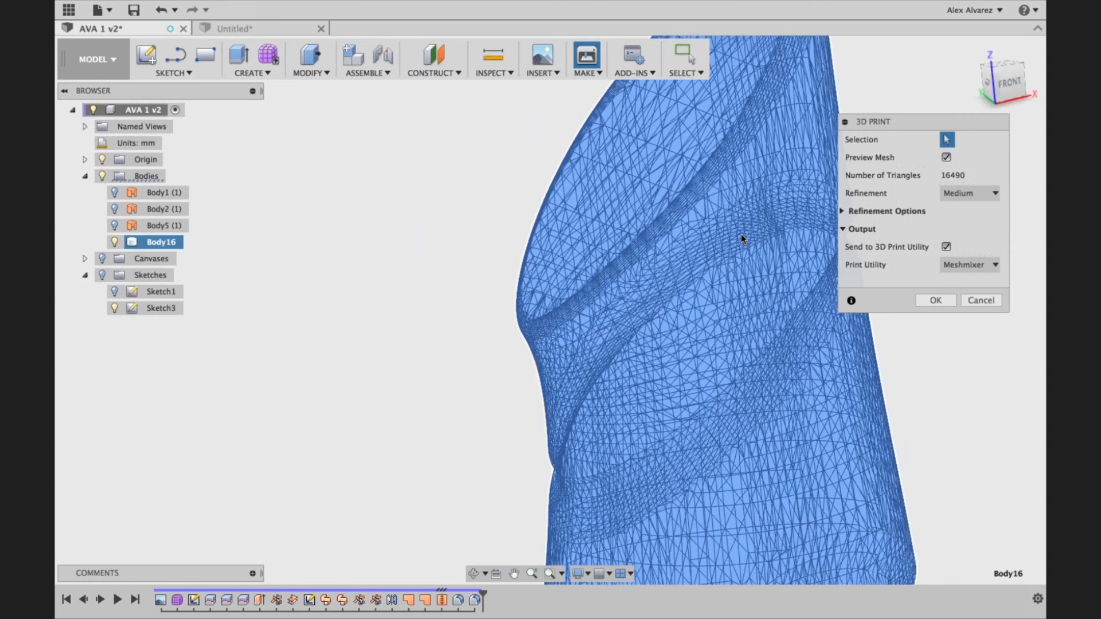
{"action": "scroll", "coordinate": [742, 236], "scroll_direction": "down", "scroll_amount": 1}
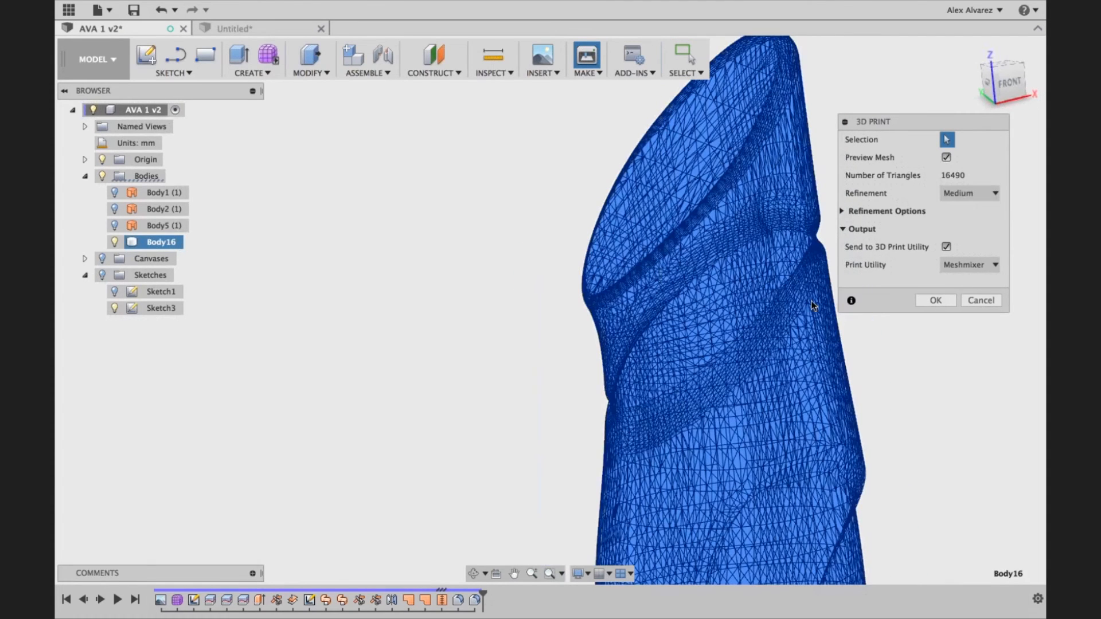
{"action": "scroll", "coordinate": [794, 315], "scroll_direction": "down", "scroll_amount": 3}
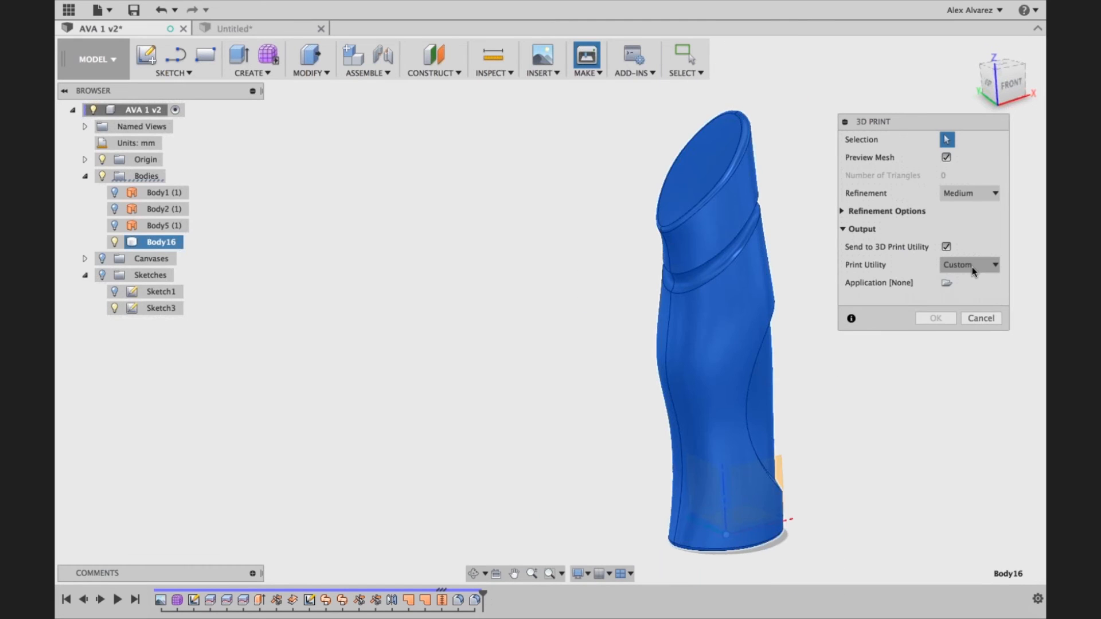
{"action": "left_click", "coordinate": [973, 267]}
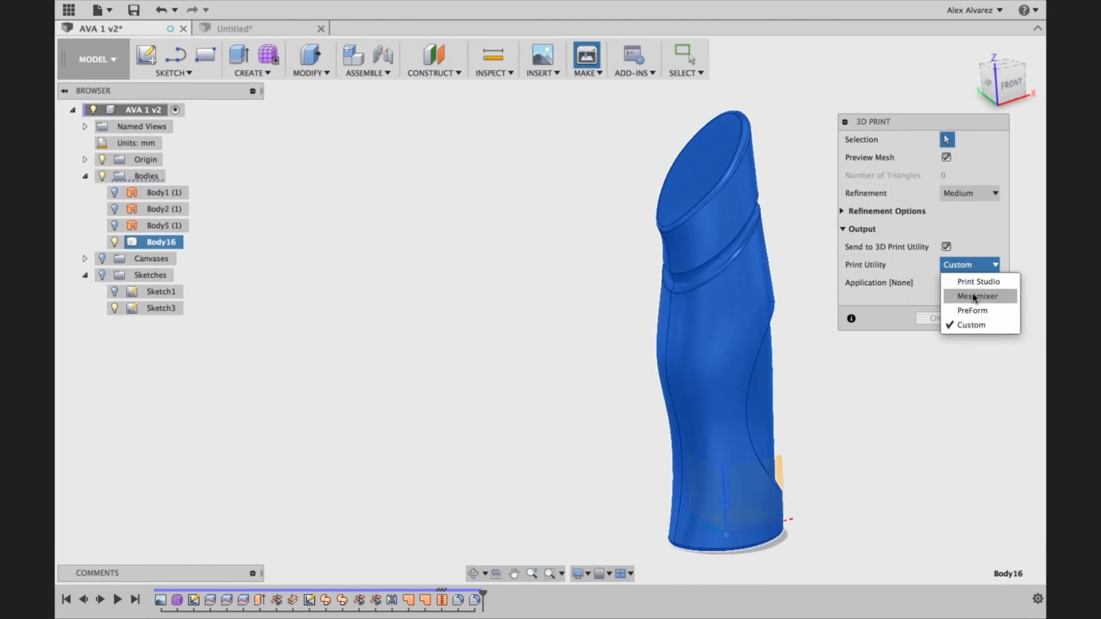
{"action": "left_click", "coordinate": [973, 295]}
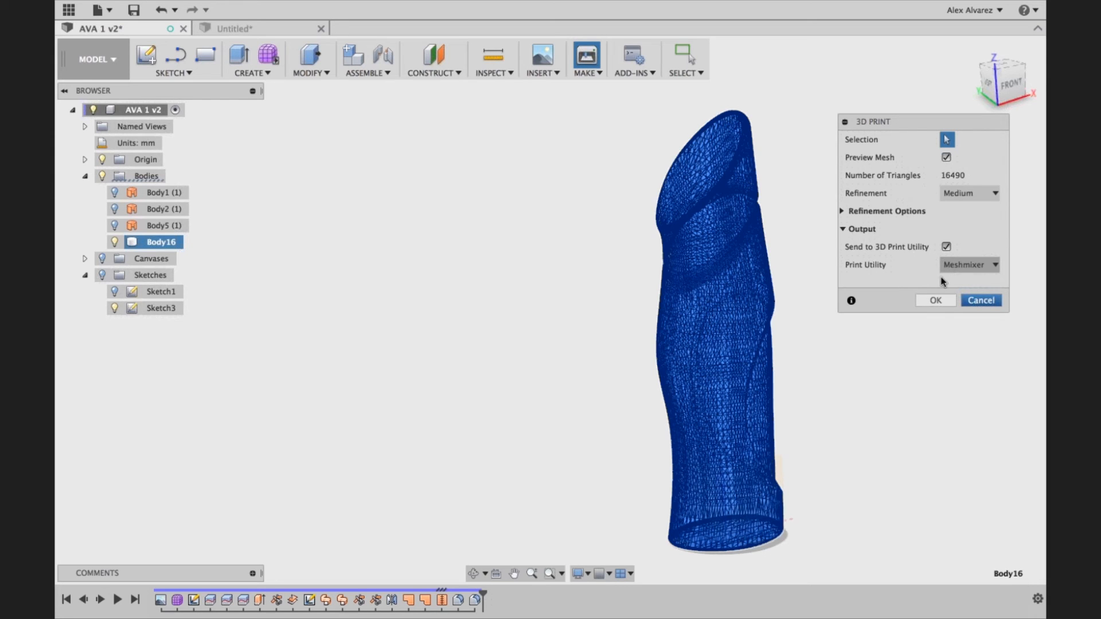
{"action": "left_click", "coordinate": [936, 301]}
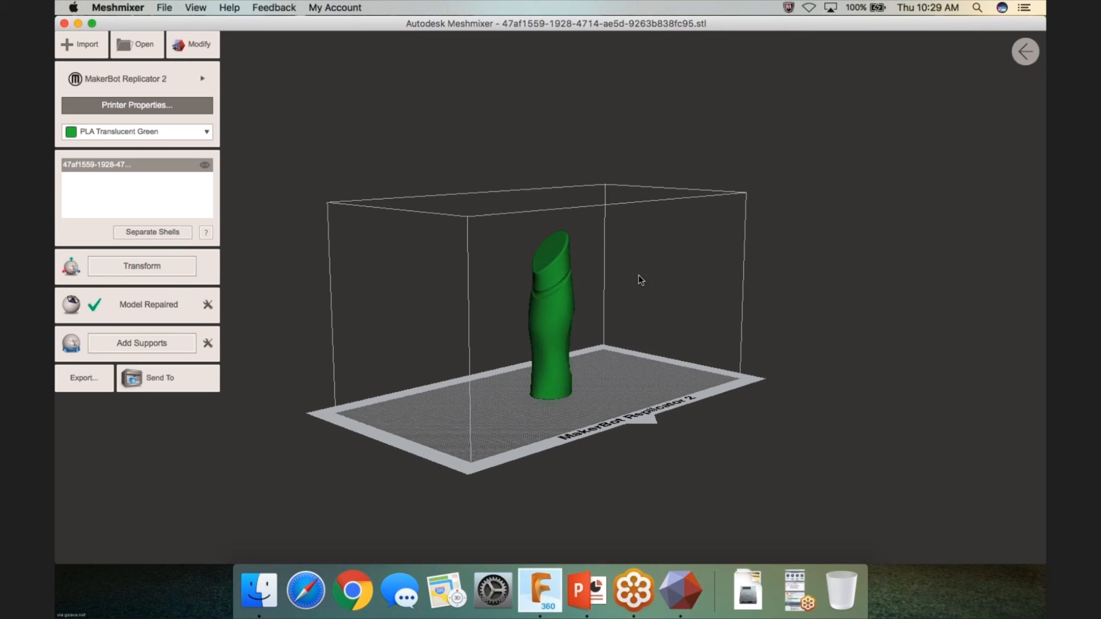
Step: Browse the available print services and 3D printers, keeping the MakerBot Replicator 2
{"action": "left_click", "coordinate": [178, 77]}
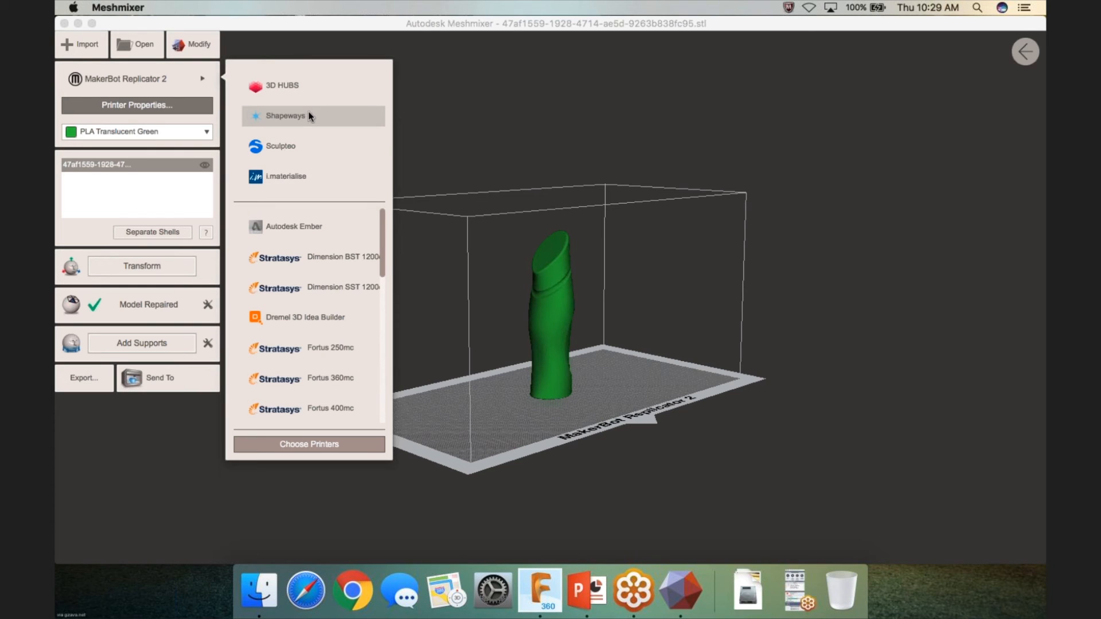
{"action": "scroll", "coordinate": [304, 241], "scroll_direction": "down", "scroll_amount": 5}
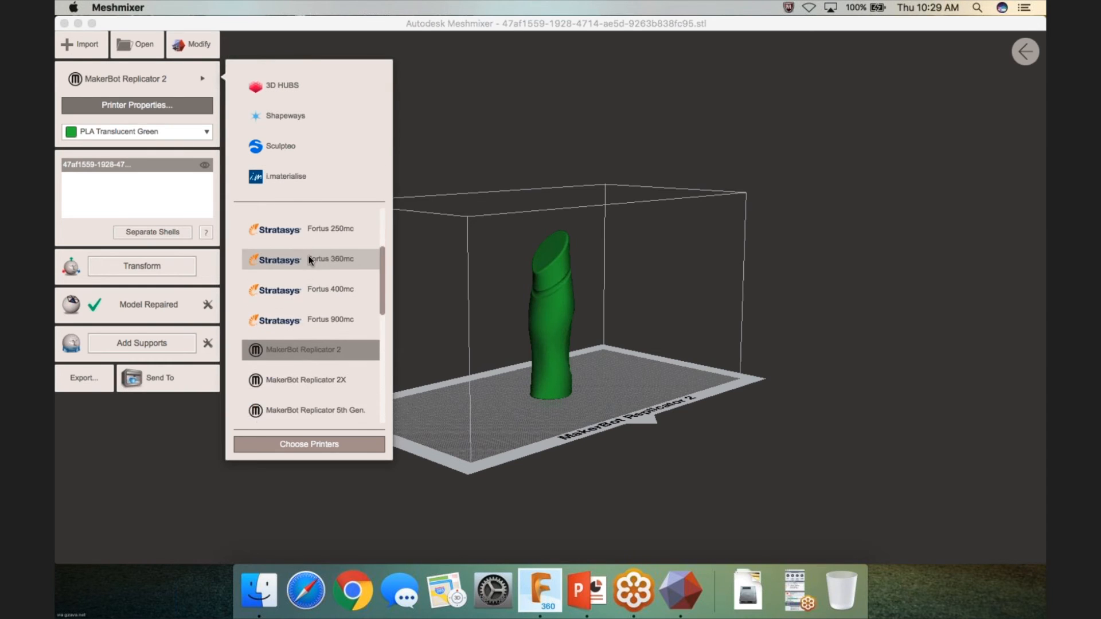
{"action": "scroll", "coordinate": [312, 278], "scroll_direction": "down", "scroll_amount": 5}
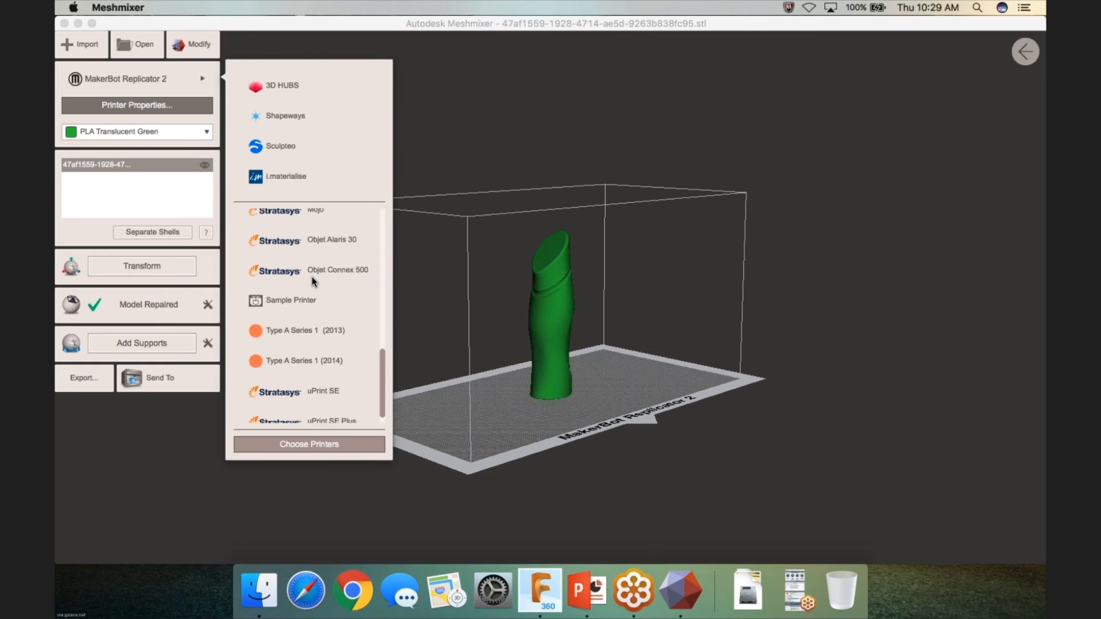
{"action": "scroll", "coordinate": [312, 282], "scroll_direction": "up", "scroll_amount": 2}
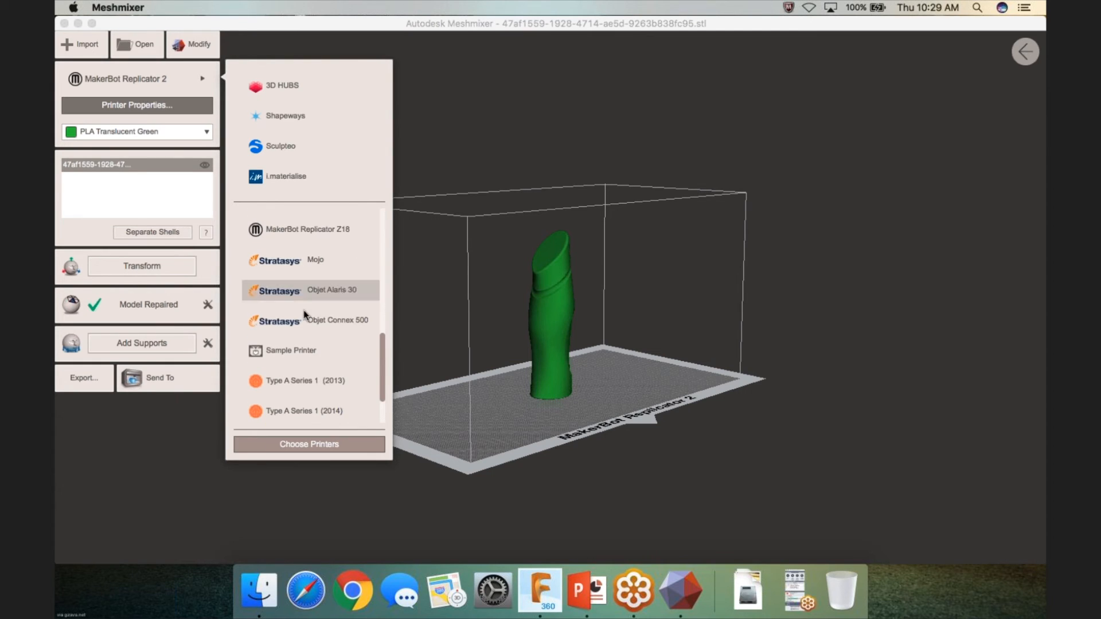
{"action": "scroll", "coordinate": [319, 298], "scroll_direction": "up", "scroll_amount": 5}
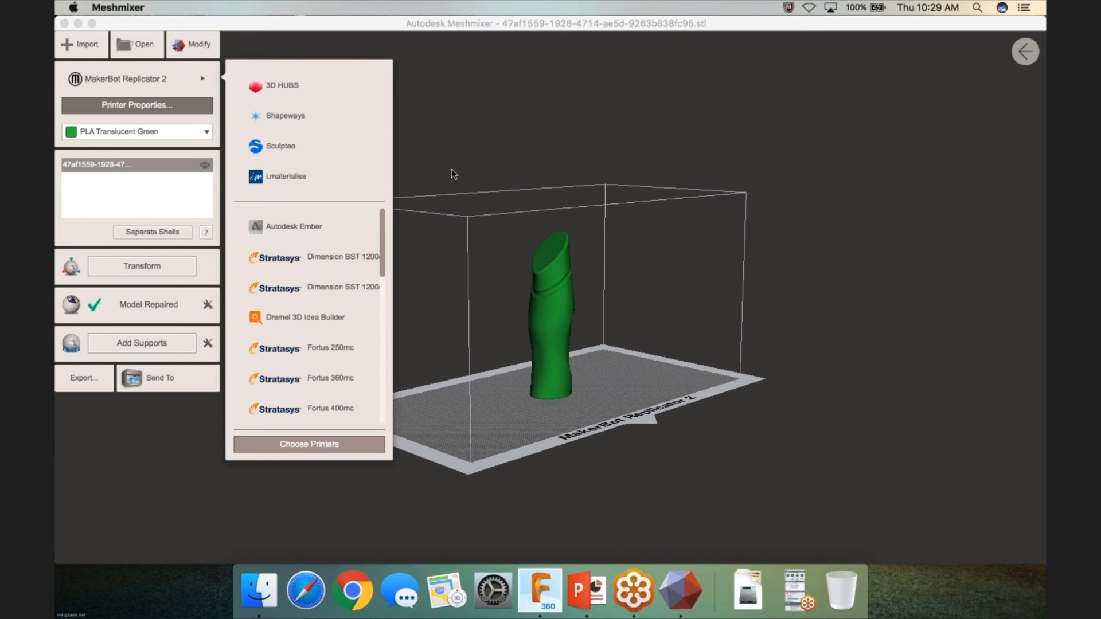
{"action": "left_click", "coordinate": [426, 91]}
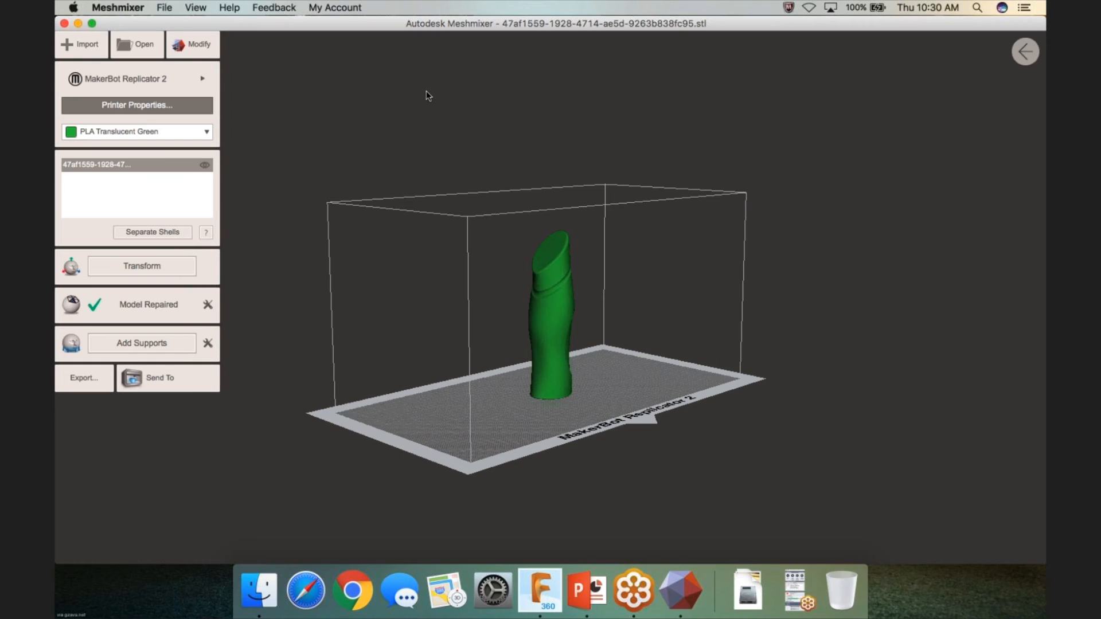
Step: Transform the model by moving it along the X axis of the build platform to about -62 mm
{"action": "right_click_drag", "start_coordinate": [586, 128], "coordinate": [540, 139]}
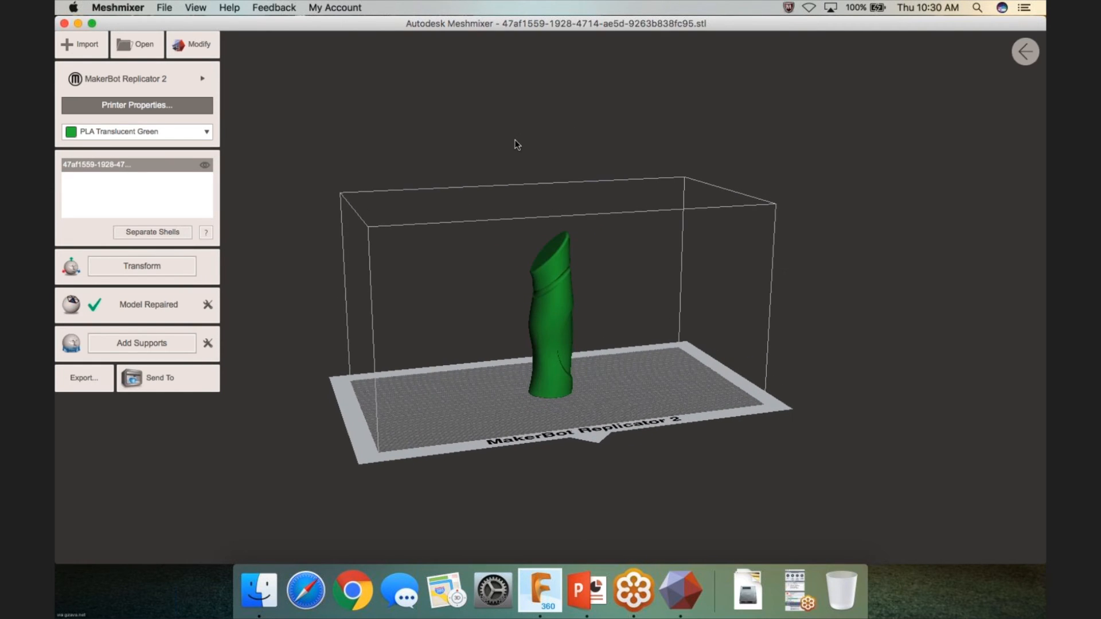
{"action": "left_click", "coordinate": [168, 272]}
{"action": "left_click_drag", "start_coordinate": [592, 317], "coordinate": [514, 331]}
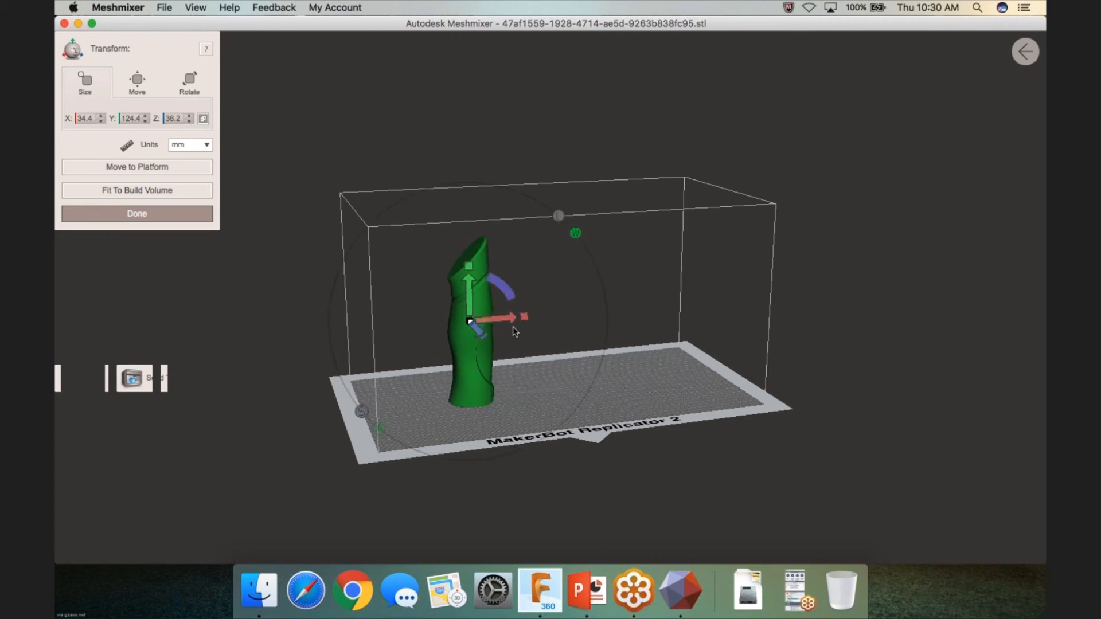
{"action": "right_click_drag", "start_coordinate": [861, 249], "coordinate": [838, 249]}
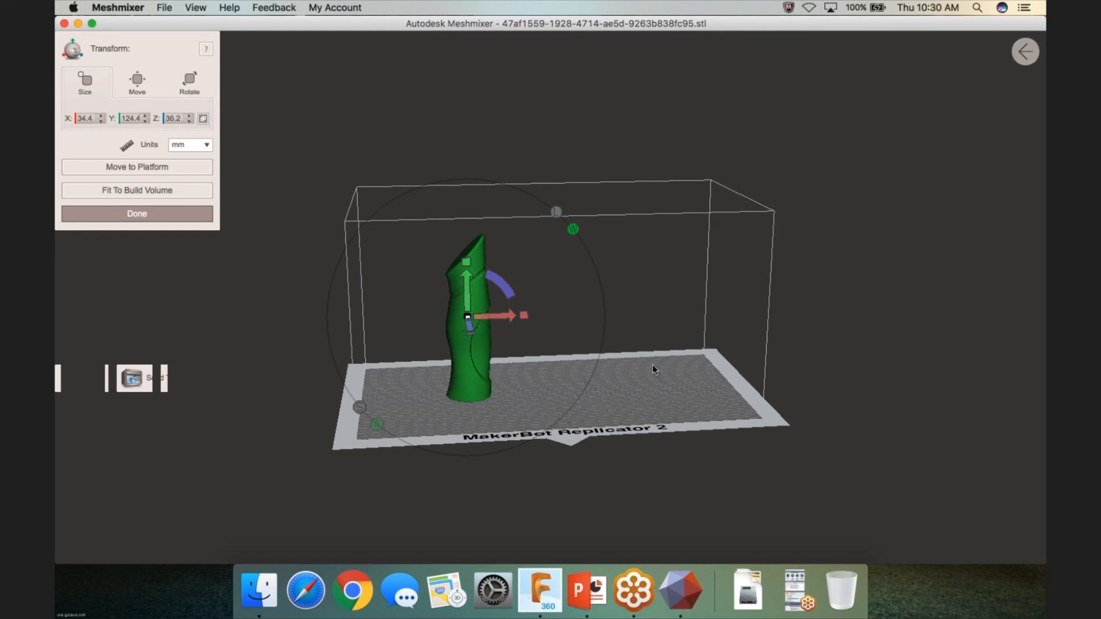
{"action": "right_click_drag", "start_coordinate": [650, 284], "coordinate": [675, 324]}
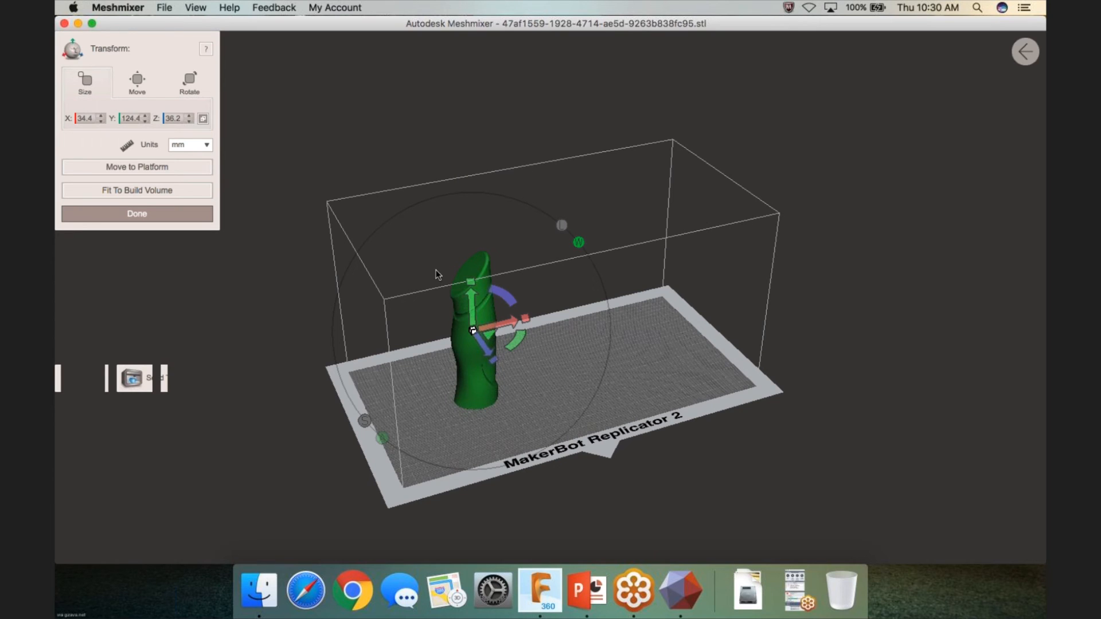
Step: Seat the model on the build platform and accept the transform with its rotation at 0 on all axes
{"action": "left_click", "coordinate": [148, 167]}
{"action": "left_click", "coordinate": [132, 75]}
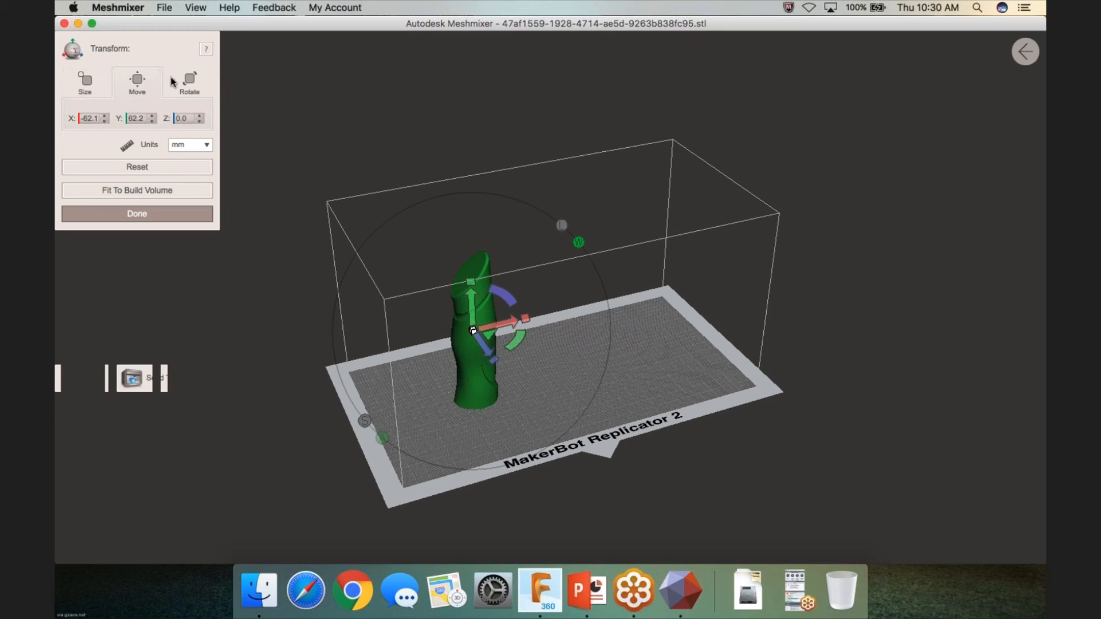
{"action": "left_click", "coordinate": [189, 80]}
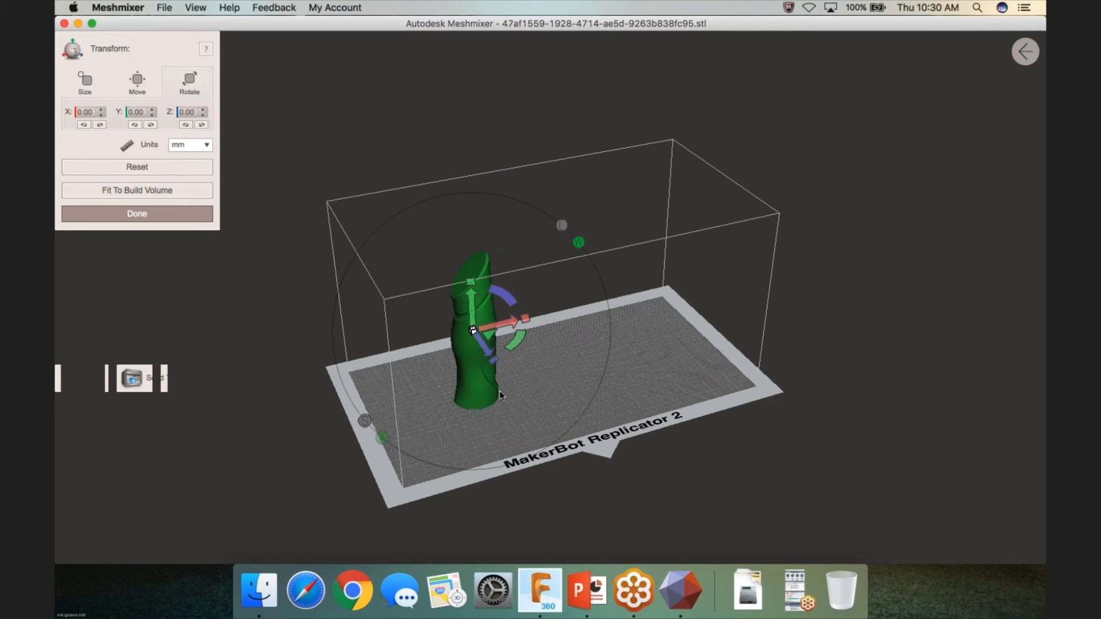
{"action": "left_click", "coordinate": [171, 214]}
Step: Enable hollowing in the model repair options and set the wall thickness to 1.6 mm
{"action": "left_click", "coordinate": [211, 305]}
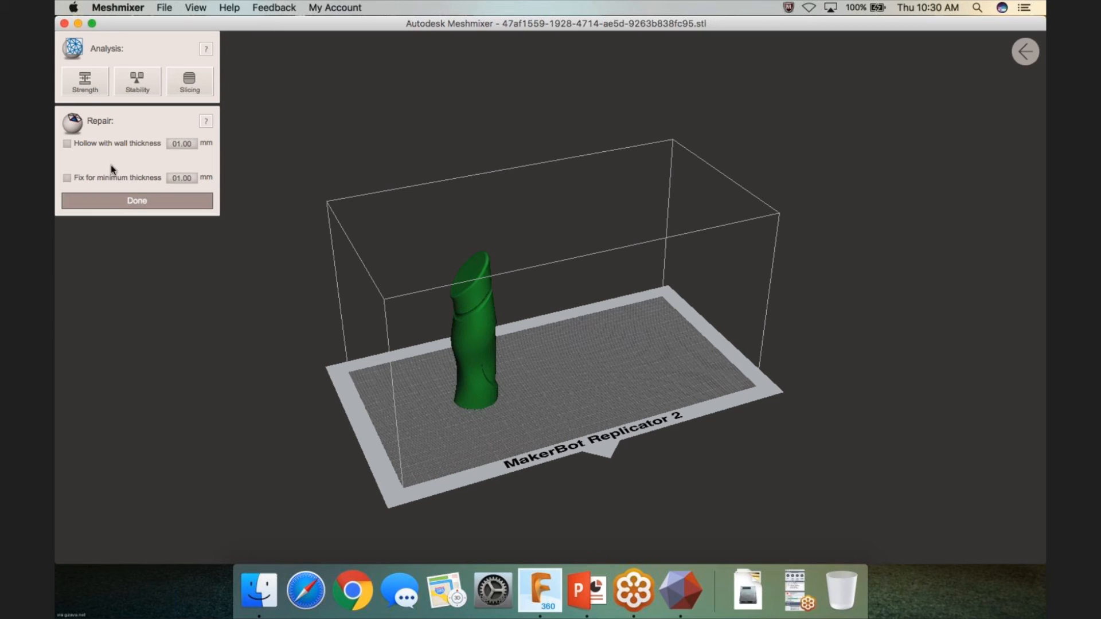
{"action": "left_click", "coordinate": [69, 145]}
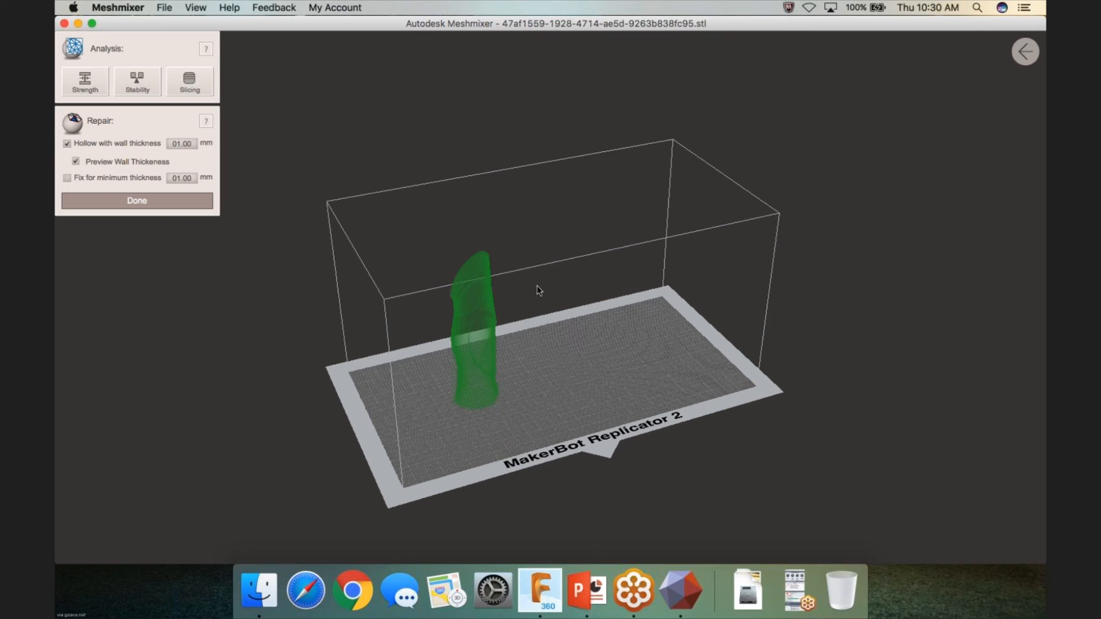
{"action": "right_click_drag", "start_coordinate": [536, 286], "coordinate": [426, 227]}
{"action": "left_click", "coordinate": [191, 146]}
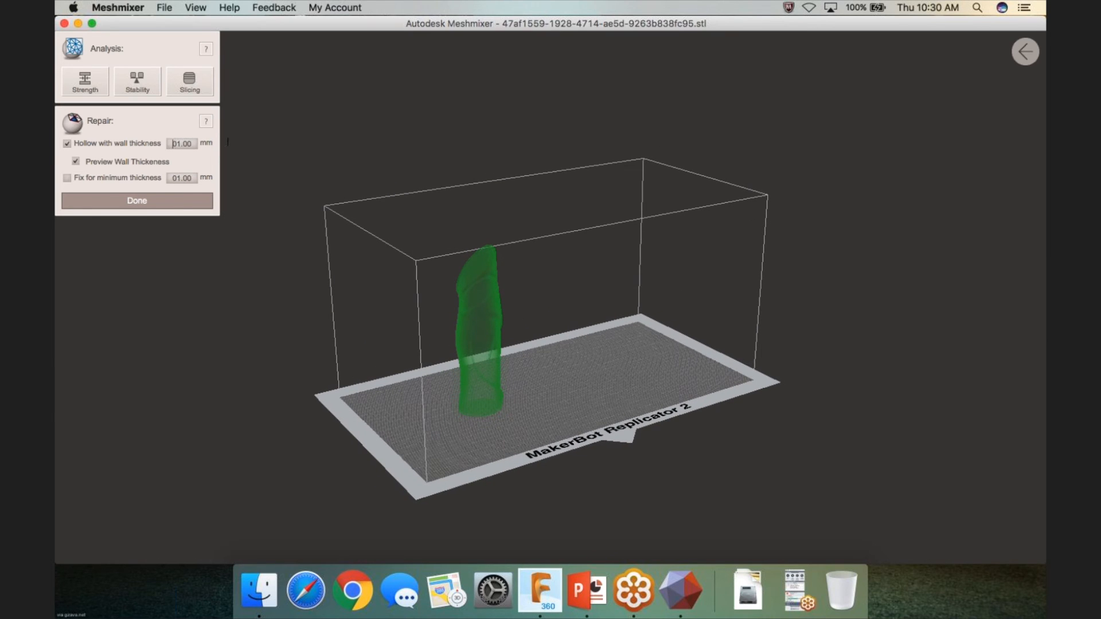
{"action": "type", "text": "1.6"}
Step: Examine the previewed hollow wall around the model's slanted top and finish the repair settings
{"action": "scroll", "coordinate": [491, 277], "scroll_direction": "up", "scroll_amount": 2}
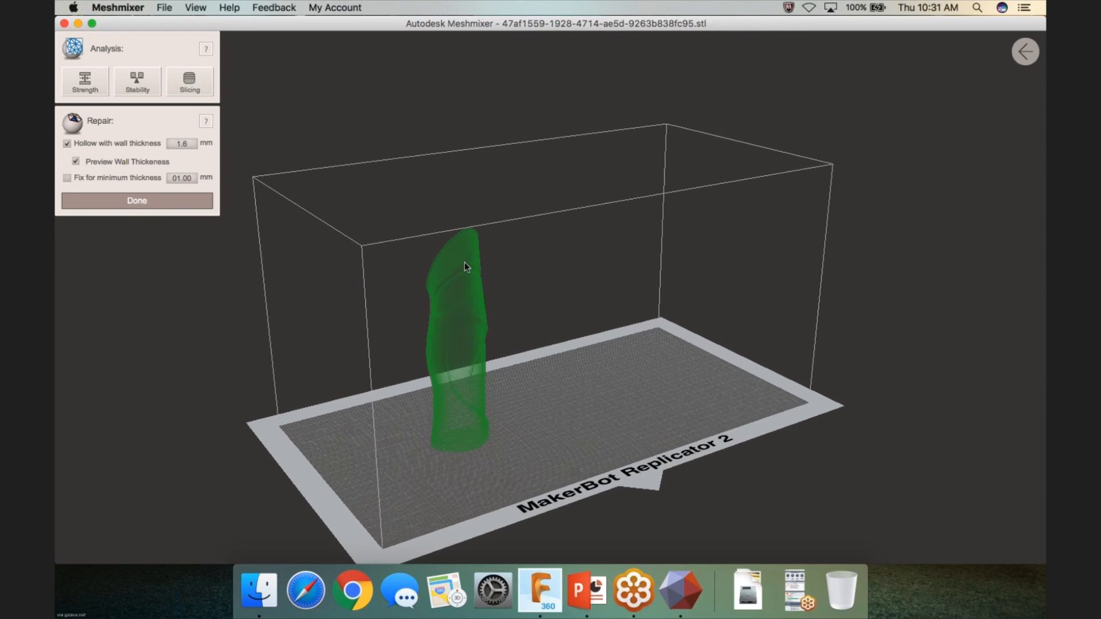
{"action": "scroll", "coordinate": [465, 262], "scroll_direction": "up", "scroll_amount": 3}
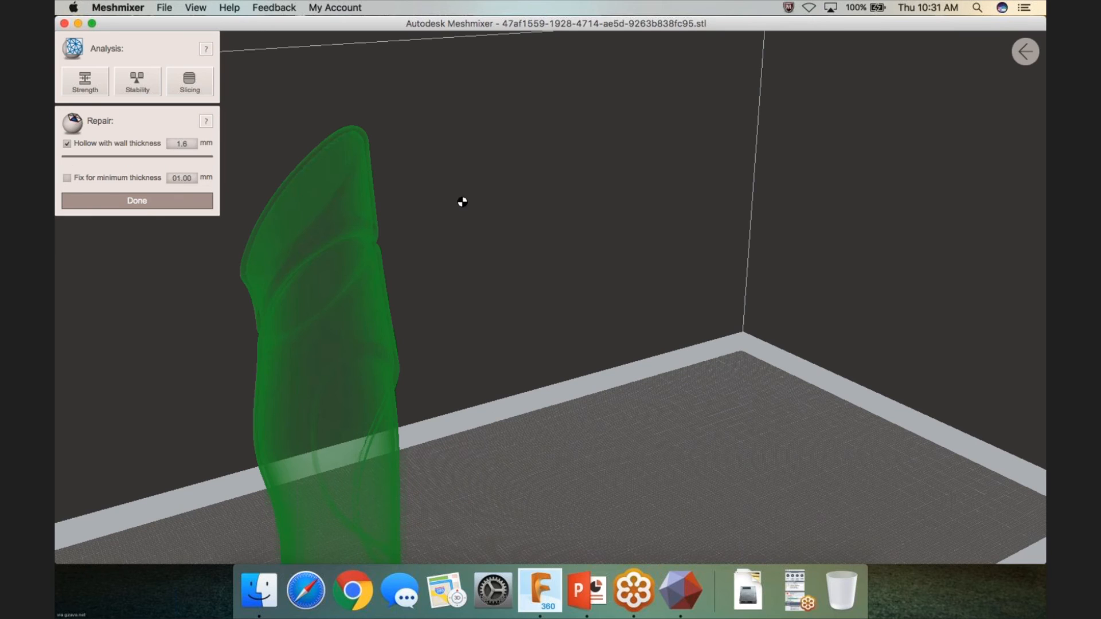
{"action": "scroll", "coordinate": [356, 182], "scroll_direction": "up", "scroll_amount": 2}
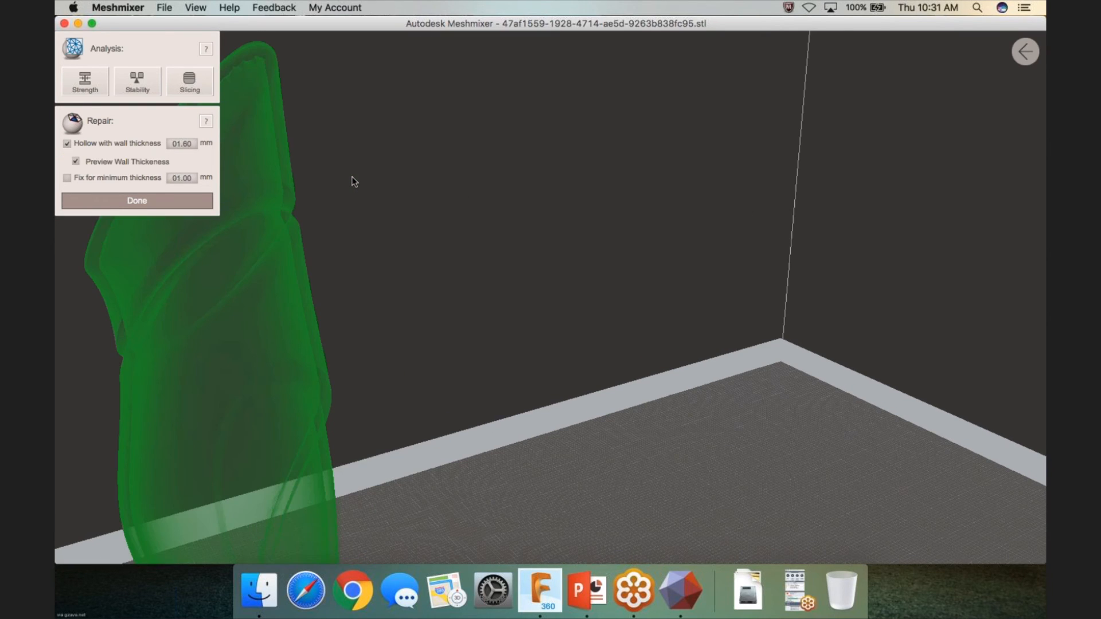
{"action": "scroll", "coordinate": [321, 144], "scroll_direction": "down", "scroll_amount": 2}
{"action": "scroll", "coordinate": [321, 143], "scroll_direction": "up", "scroll_amount": 4}
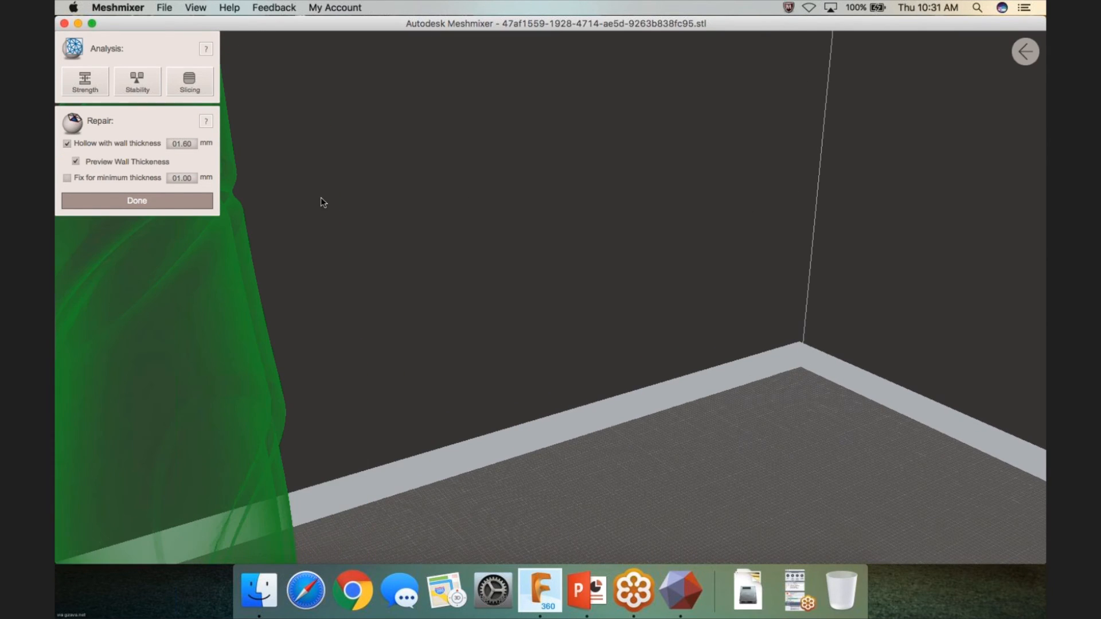
{"action": "scroll", "coordinate": [321, 197], "scroll_direction": "down", "scroll_amount": 4}
{"action": "scroll", "coordinate": [431, 229], "scroll_direction": "up", "scroll_amount": 2}
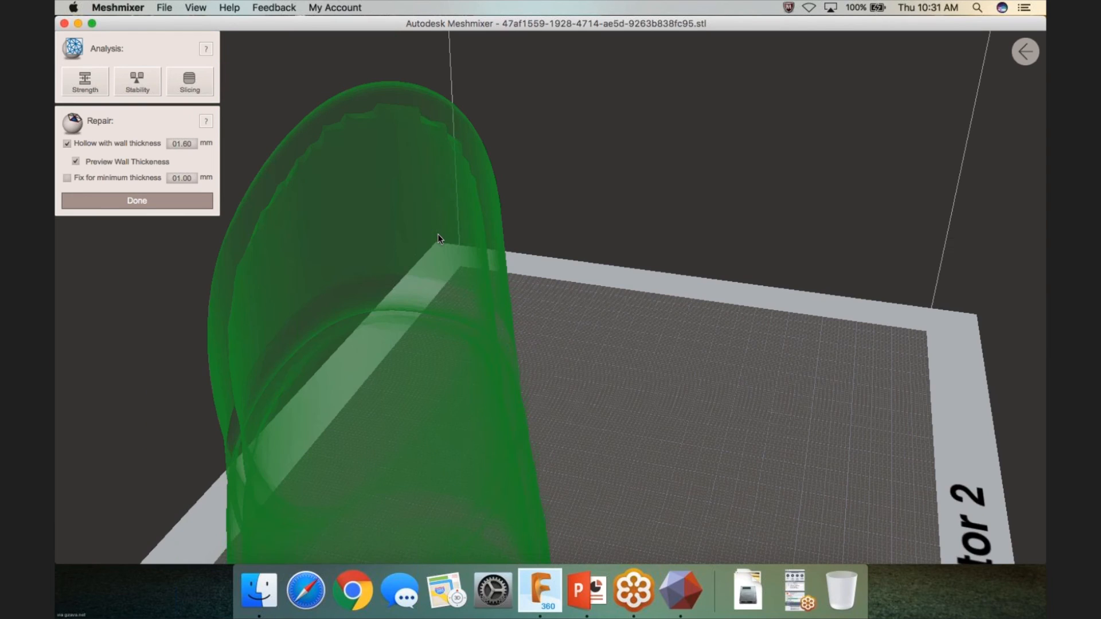
{"action": "scroll", "coordinate": [439, 242], "scroll_direction": "down", "scroll_amount": 1}
{"action": "left_click", "coordinate": [197, 202]}
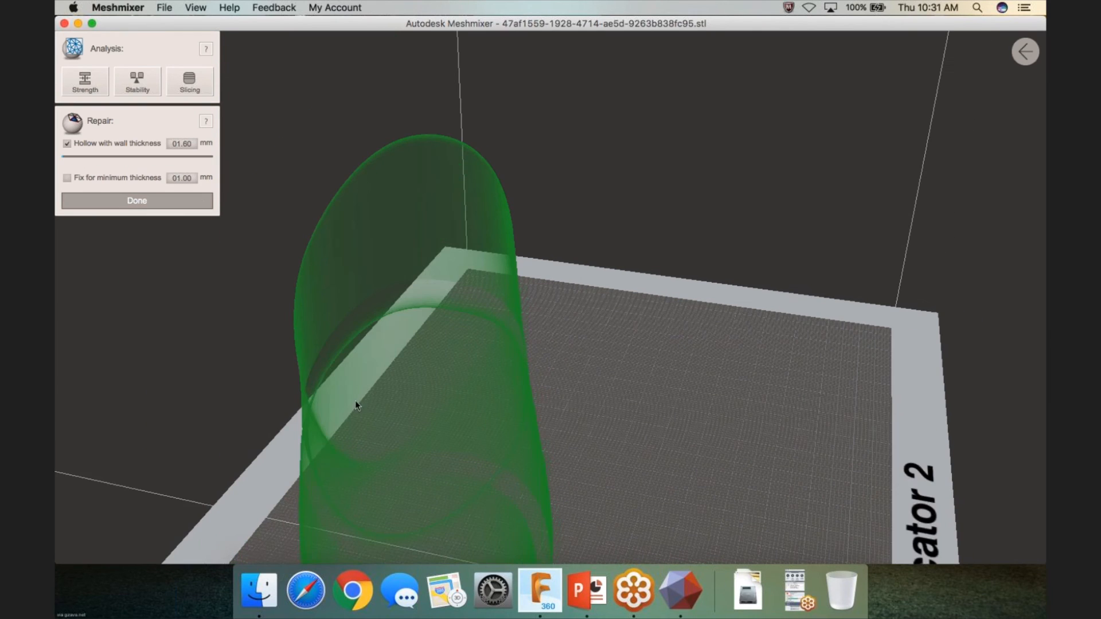
{"action": "left_click", "coordinate": [164, 201]}
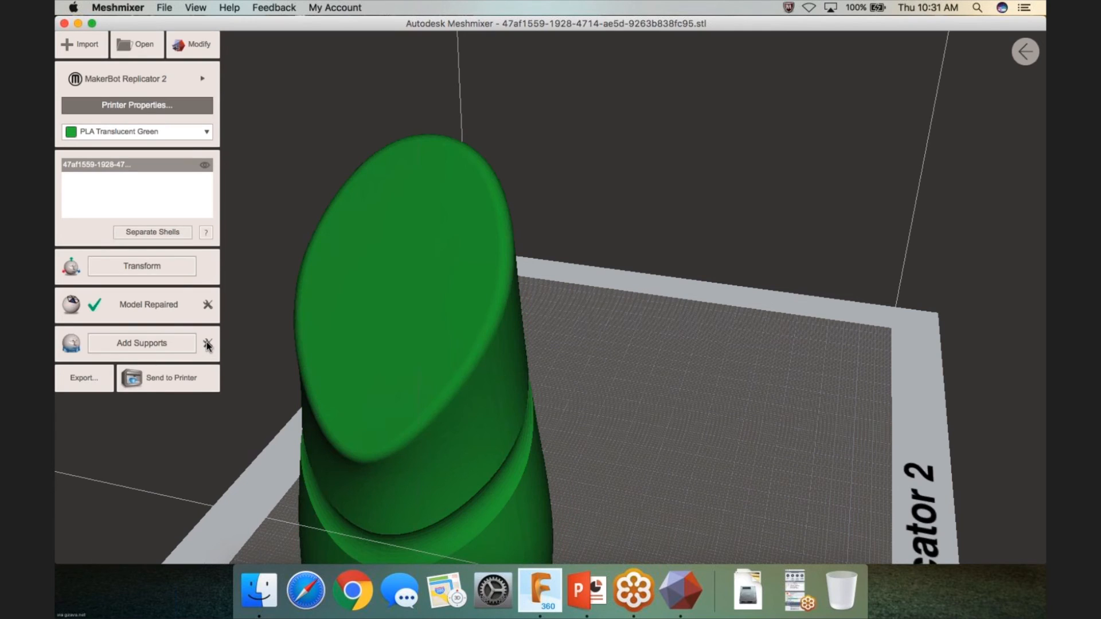
Step: Analyze the model's overhangs for printability and leave the analysis without generating supports
{"action": "left_click", "coordinate": [208, 344]}
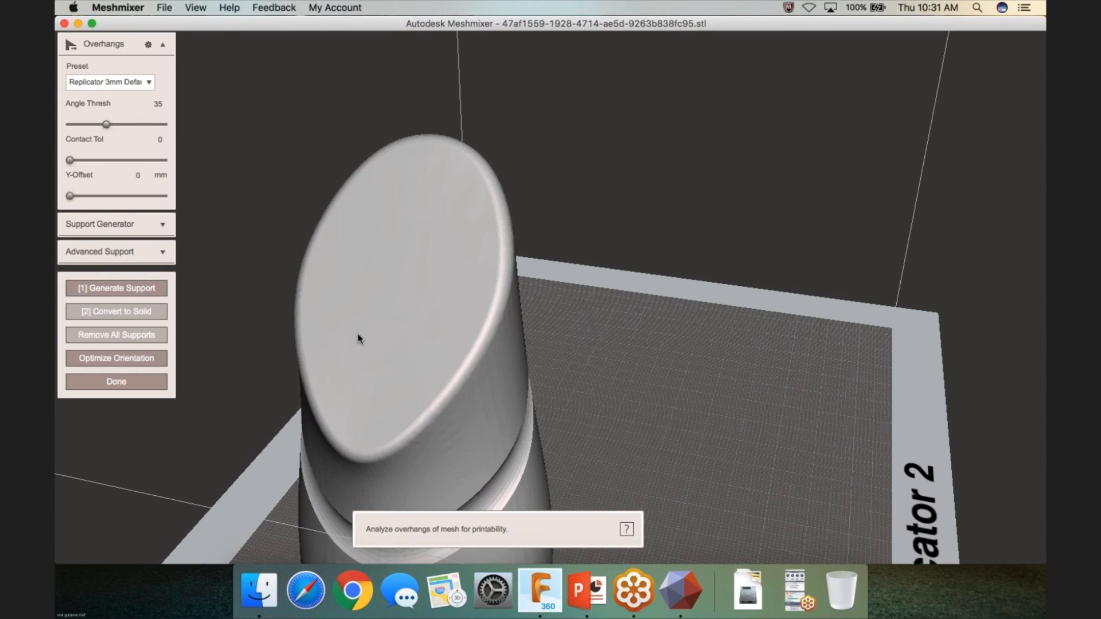
{"action": "scroll", "coordinate": [358, 334], "scroll_direction": "down", "scroll_amount": 10}
{"action": "right_click_drag", "start_coordinate": [580, 284], "coordinate": [453, 271]}
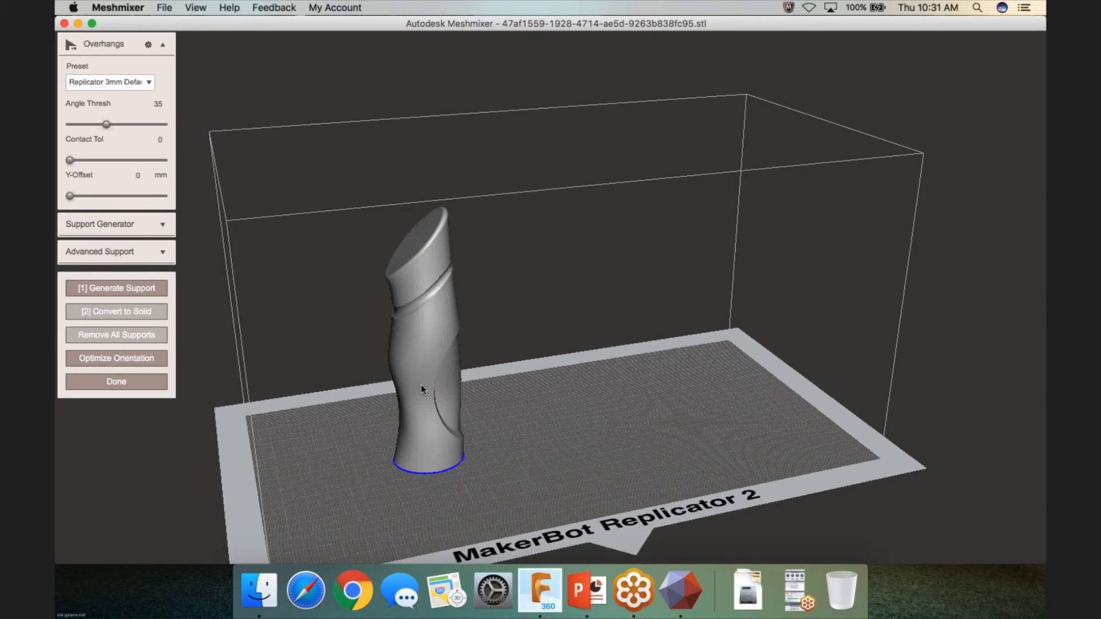
{"action": "left_click", "coordinate": [139, 384]}
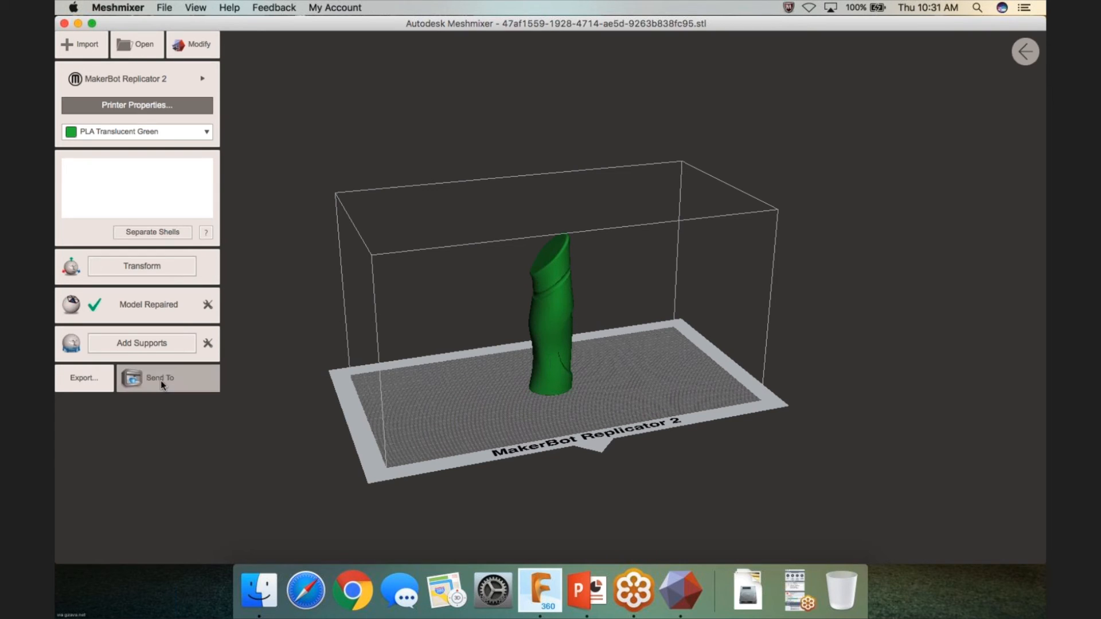
Step: View the STL mesh export options and cancel the export
{"action": "left_click", "coordinate": [90, 389]}
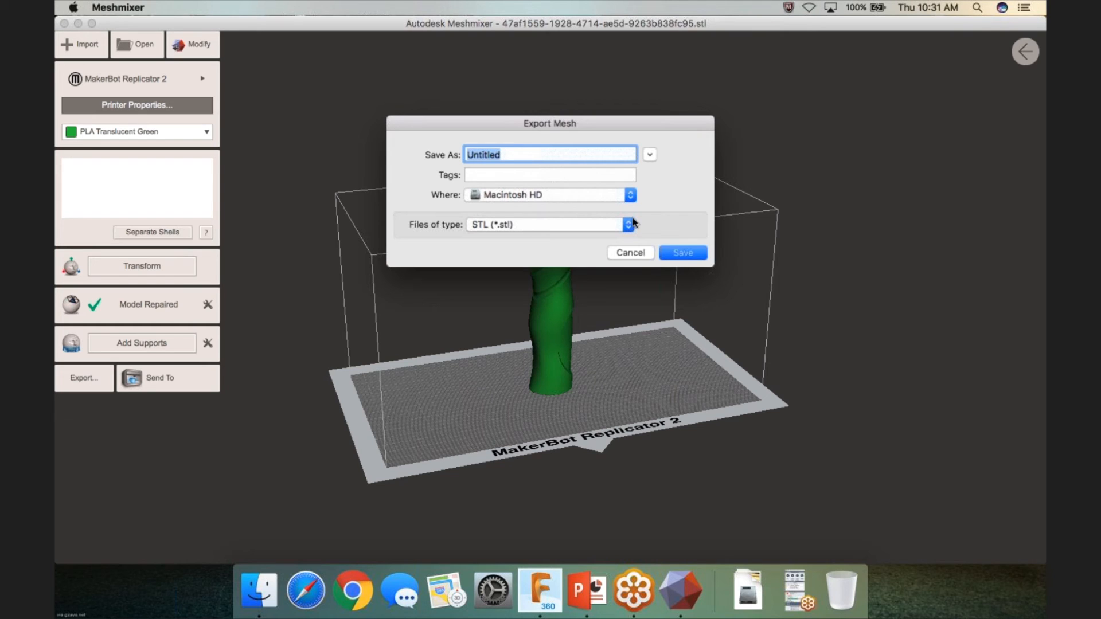
{"action": "left_click", "coordinate": [627, 252]}
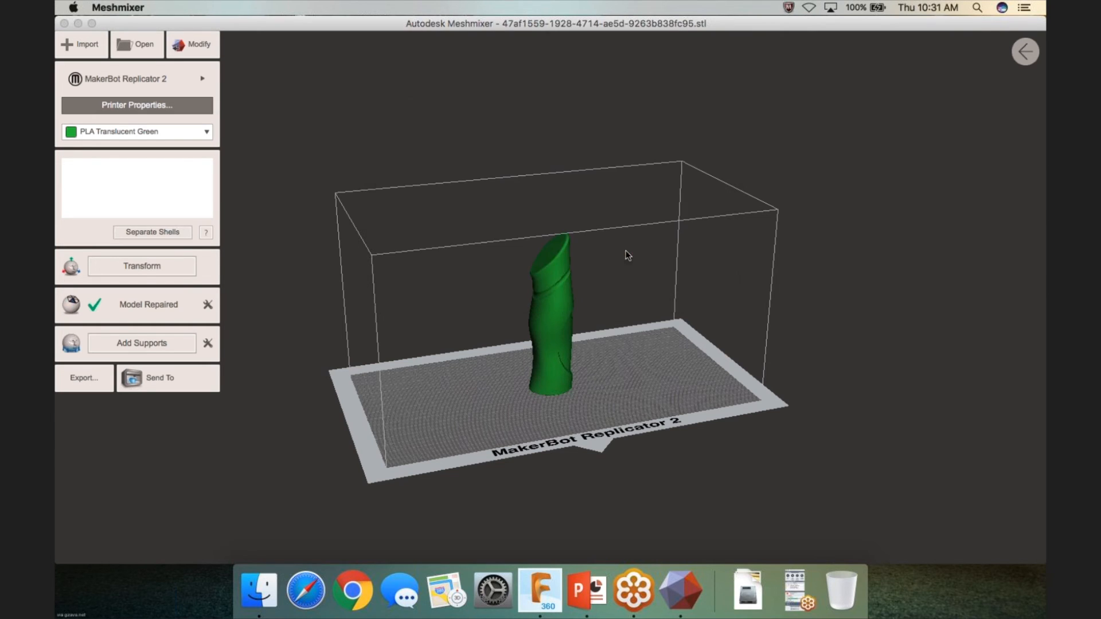